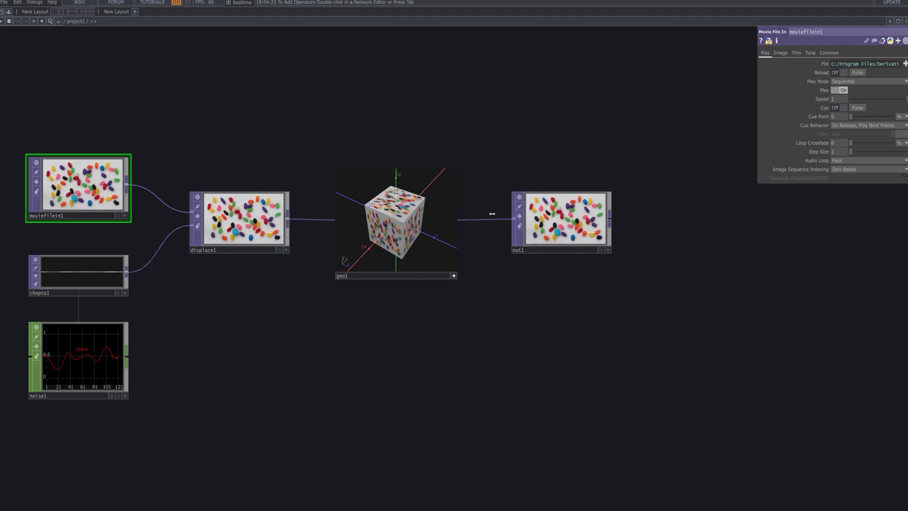
Delete all six default operators from the project network
drag(468, 332, 562, 351)
scroll(562, 350, down, 3)
drag(573, 403, 573, 390)
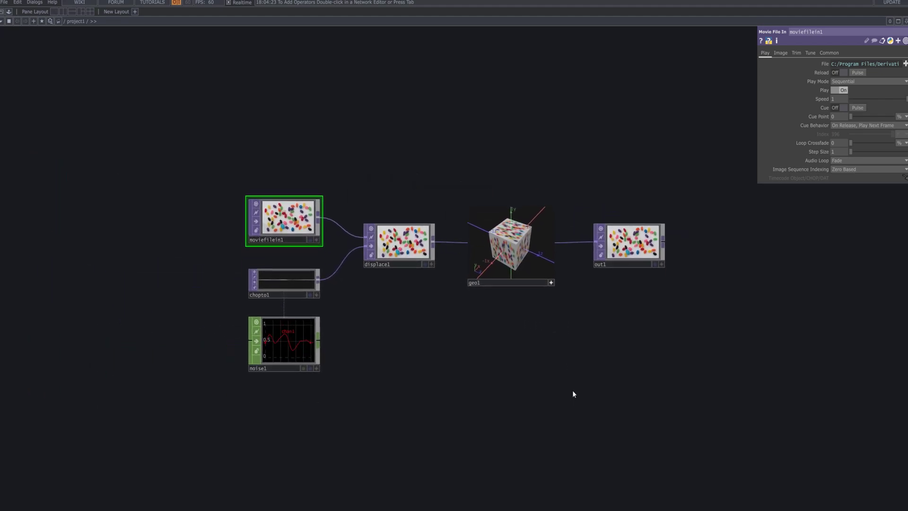
right_drag(709, 405, 240, 140)
drag(240, 139, 242, 140)
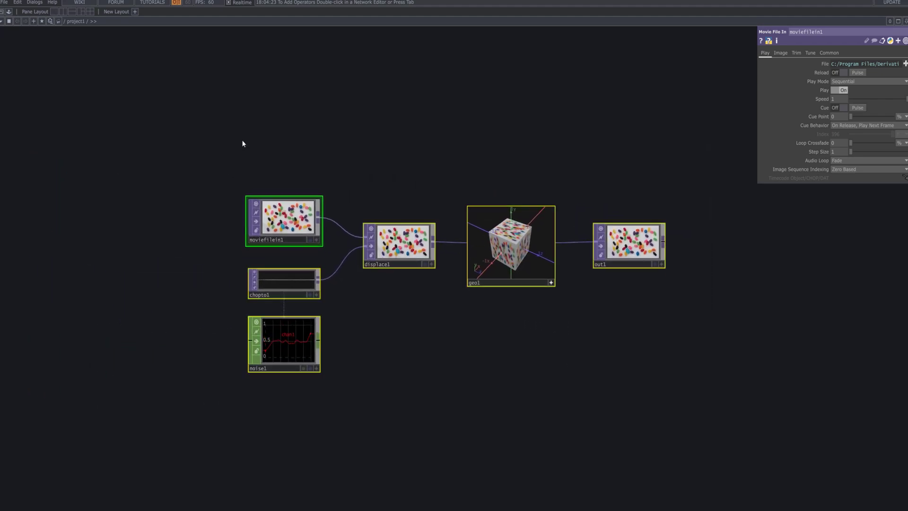
key(Delete)
Add a Movie File In TOP to the empty network using the video ooo.mp4
key(Tab)
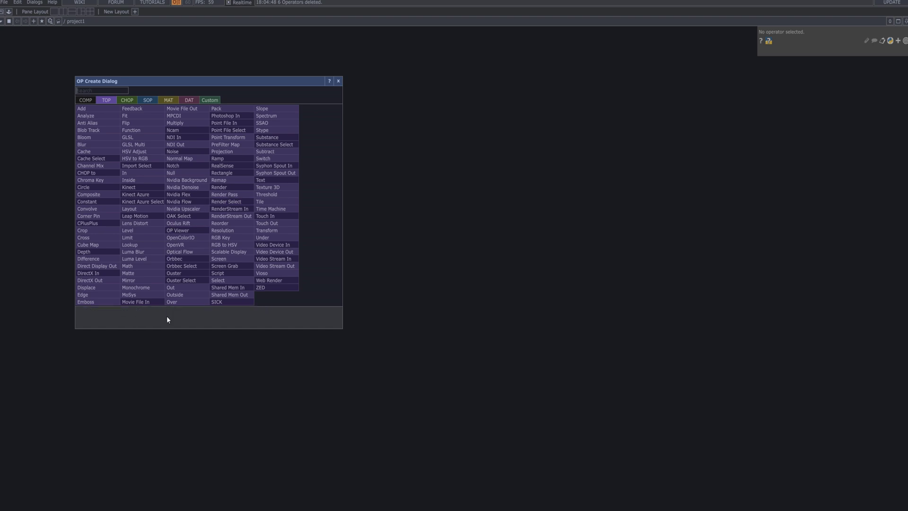
click(145, 303)
click(293, 227)
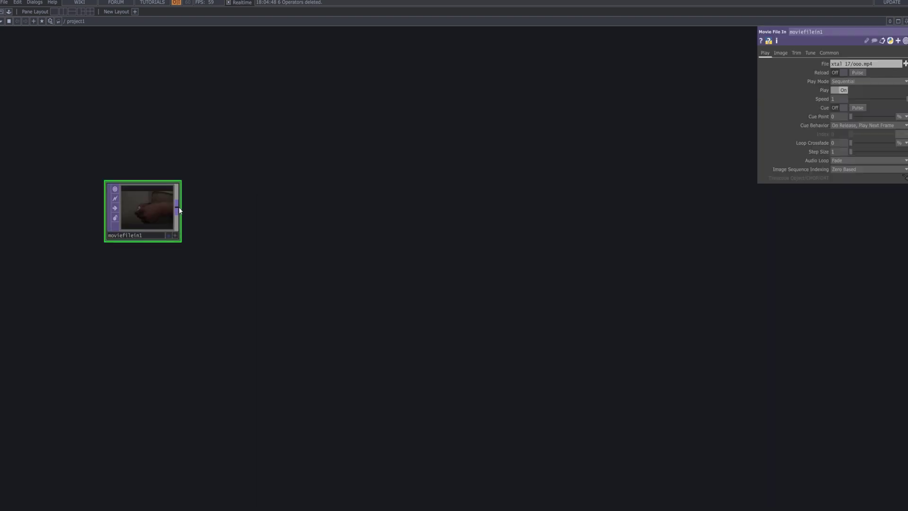
Add a Monochrome TOP connected to the output of the Movie File In operator
right_click(179, 206)
text(mo)
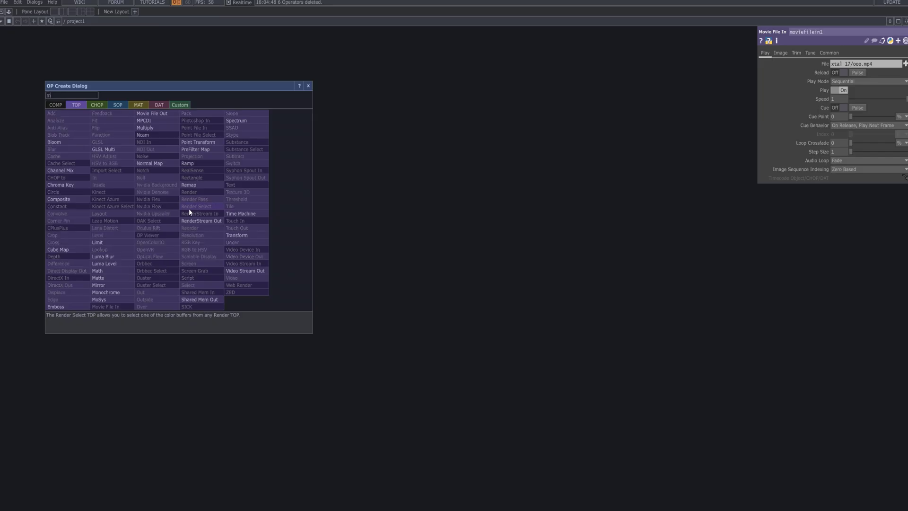
click(118, 292)
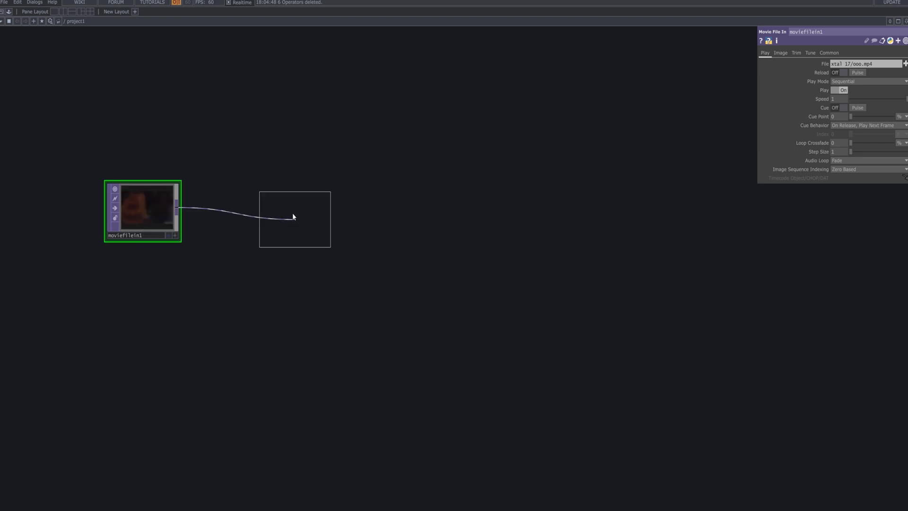
click(497, 211)
drag(630, 245, 360, 257)
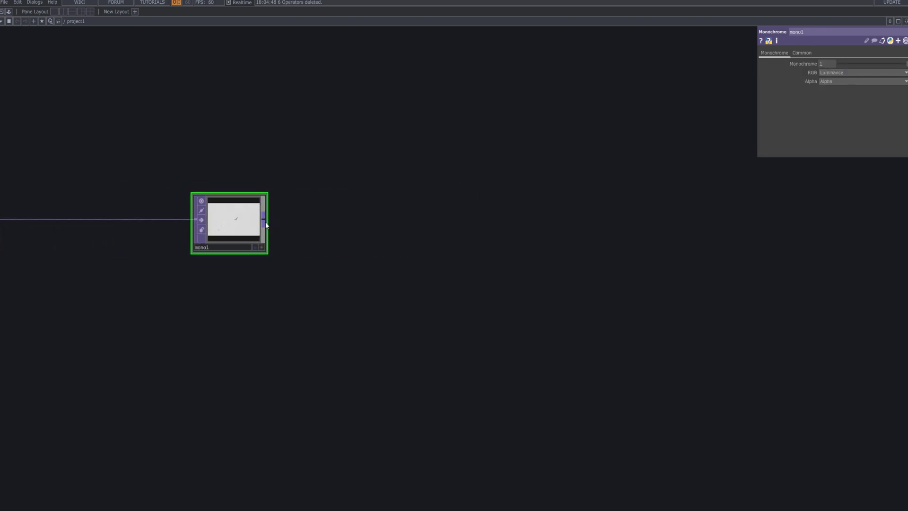
scroll(266, 221, up, 5)
scroll(270, 226, down, 5)
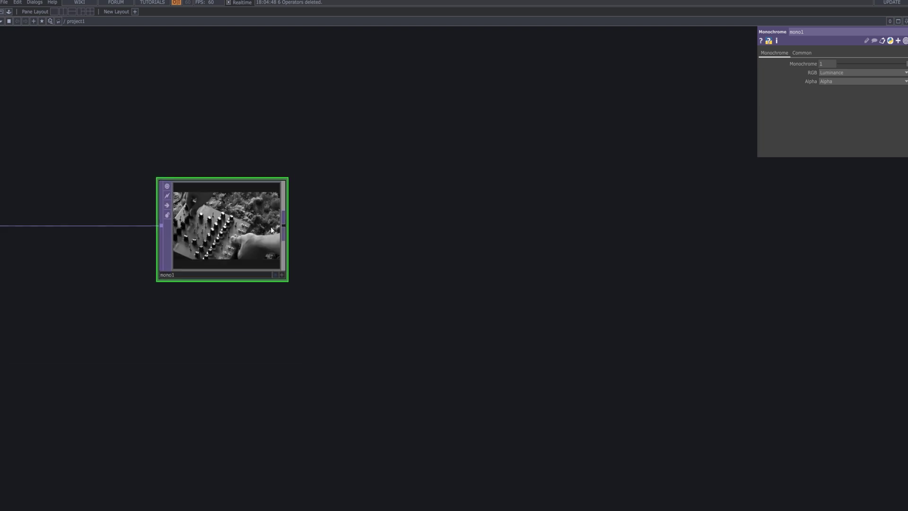
scroll(308, 246, down, 2)
drag(318, 245, 283, 232)
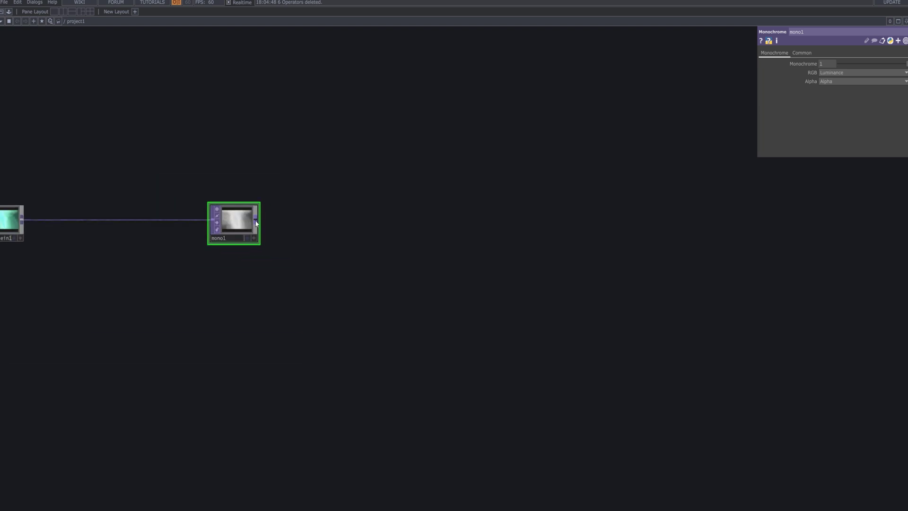
right_click(255, 223)
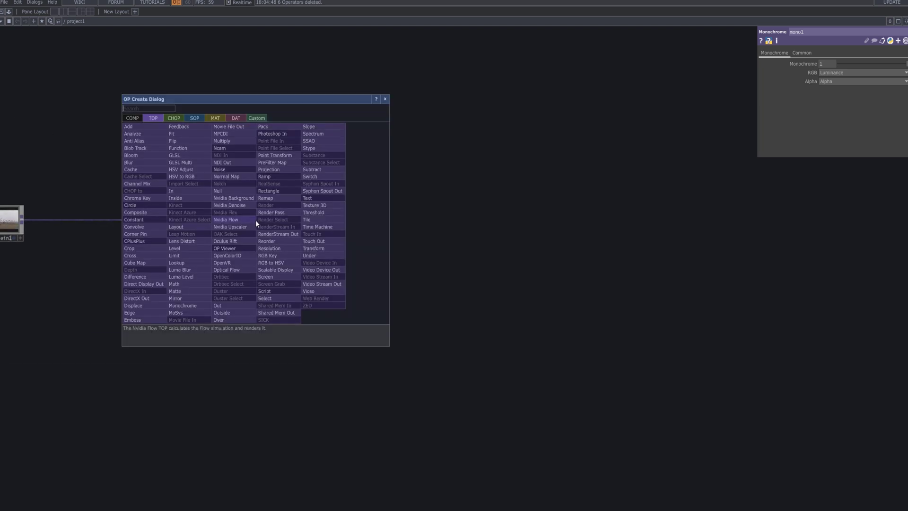
text(em)
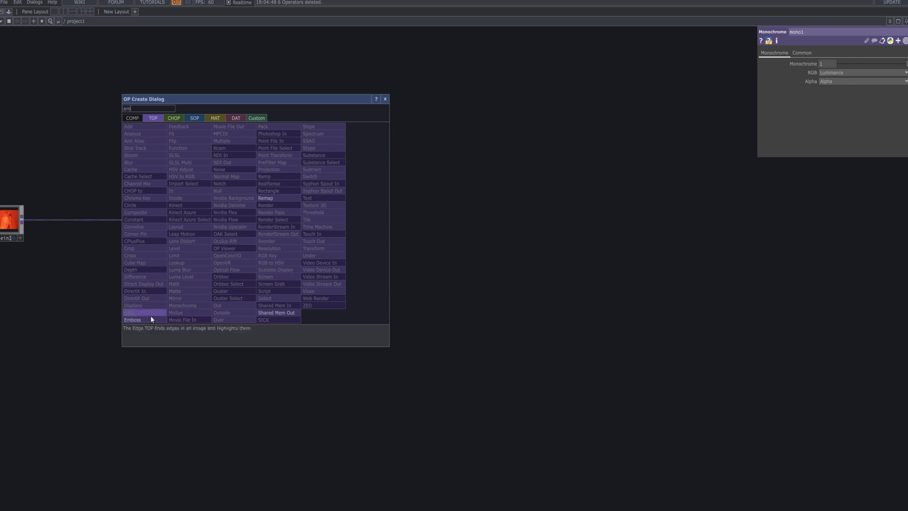
click(136, 319)
click(451, 215)
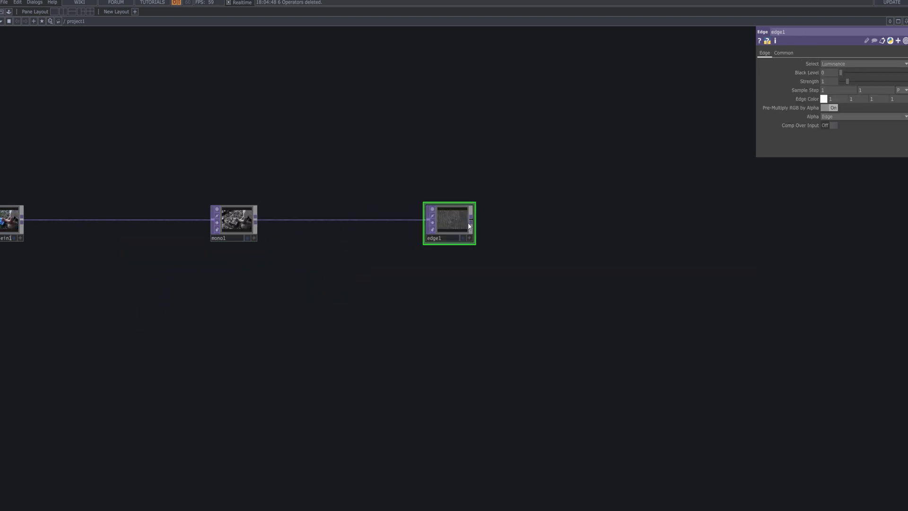
key(Delete)
Add an Emboss TOP connected to the output of the Monochrome operator
right_click(255, 221)
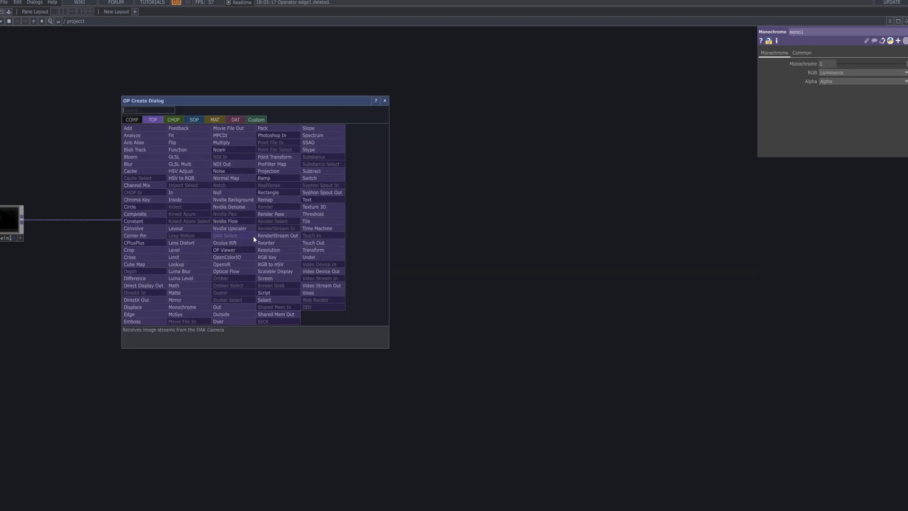
click(156, 321)
click(546, 221)
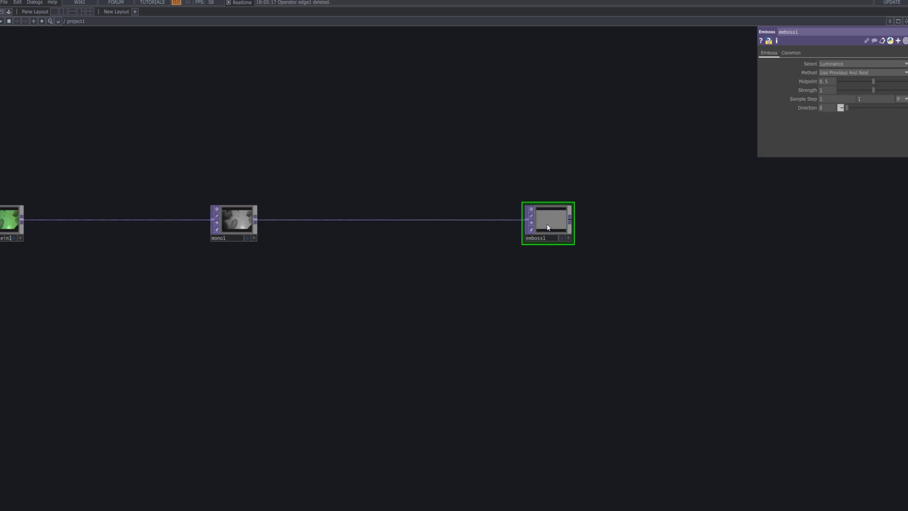
Set the Emboss operator's Midpoint to 1 and its Strength to 150
drag(872, 81, 906, 81)
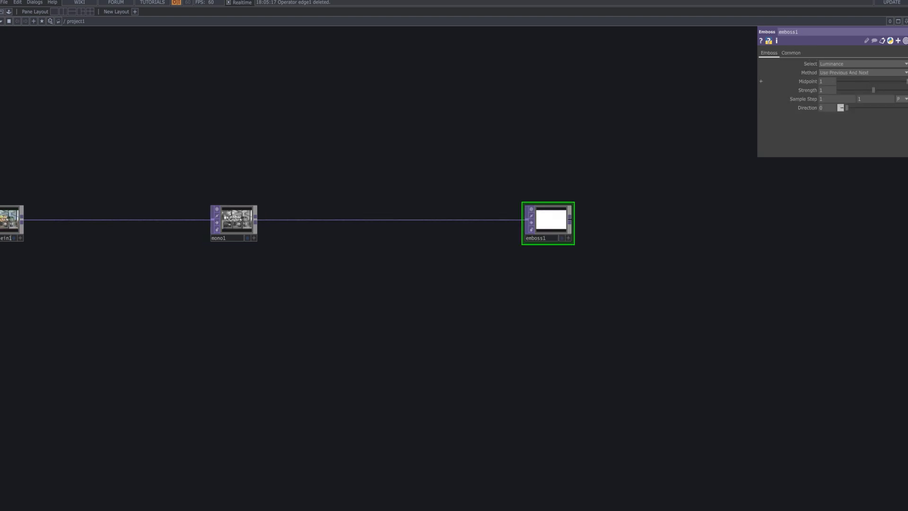
scroll(586, 226, up, 5)
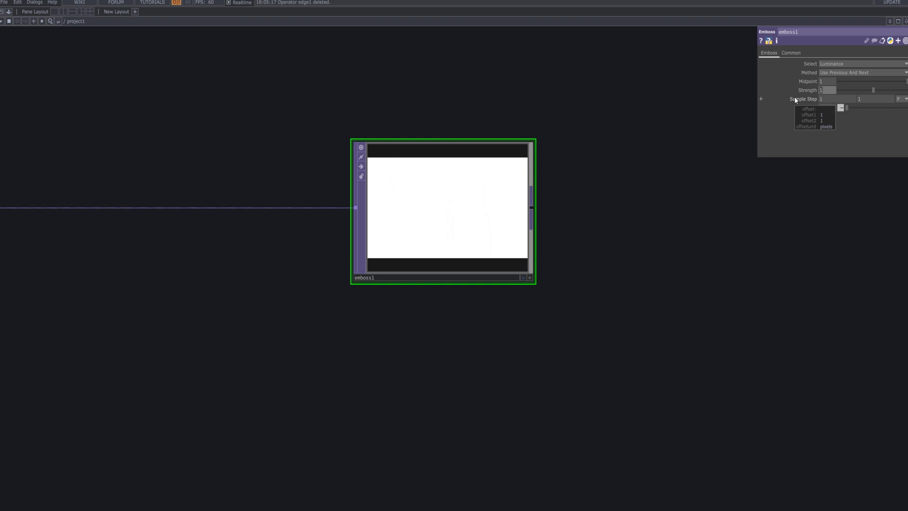
text(150)
key(Return)
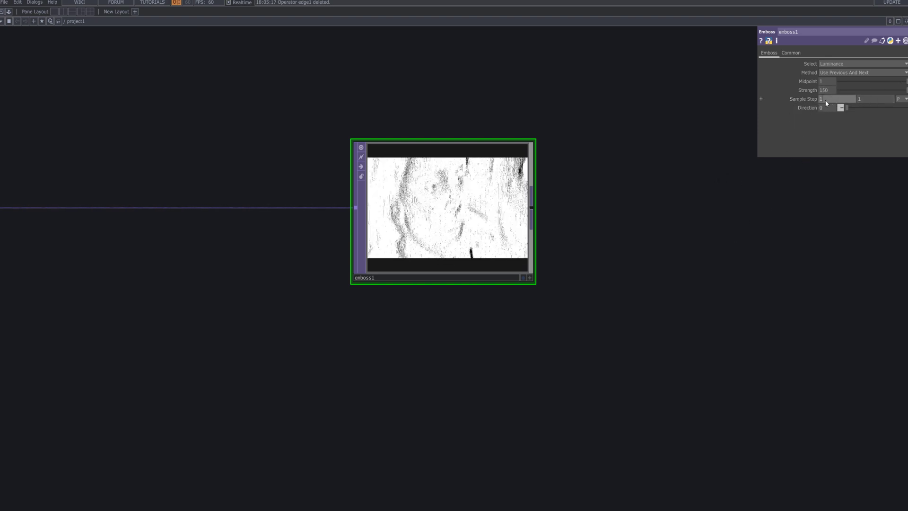
Set both Emboss Sample Step values to 9 and the Direction to about 95
text(9)
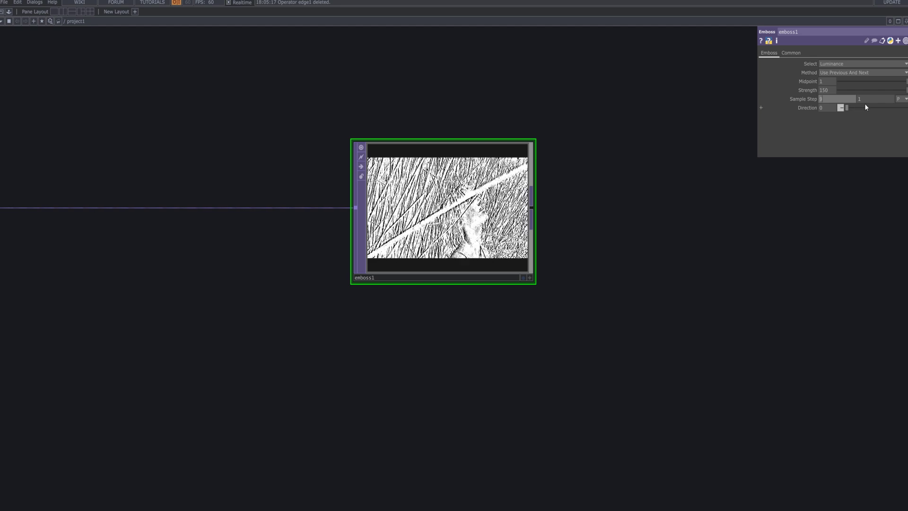
click(865, 101)
text(9)
key(Return)
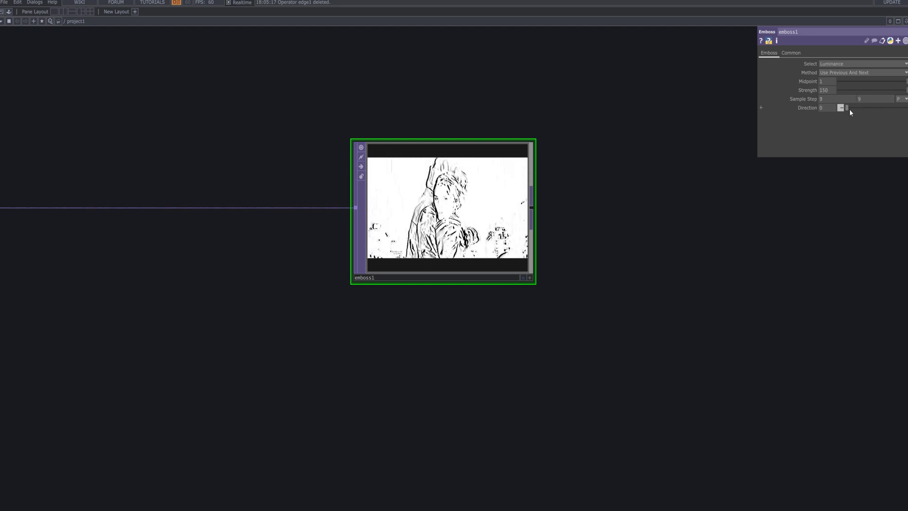
drag(849, 108, 788, 112)
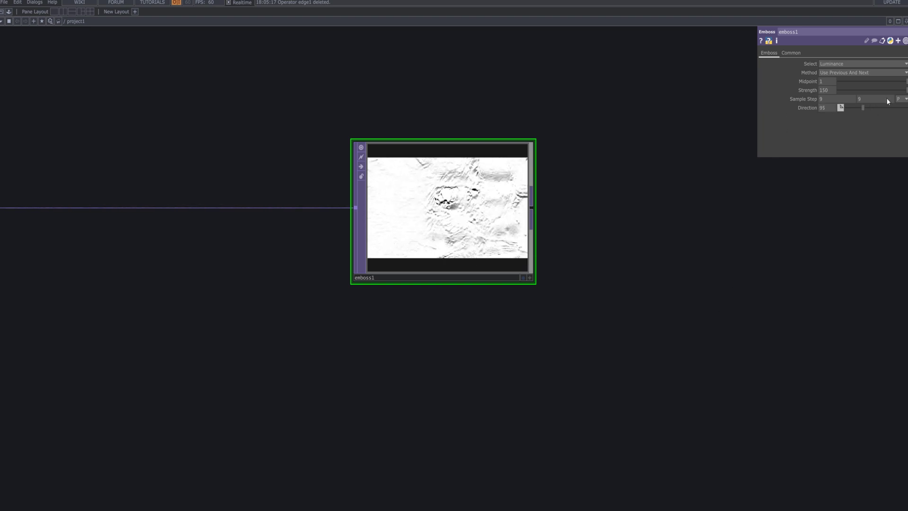
Add a Blur TOP connected to the output of the Emboss operator
scroll(558, 279, down, 5)
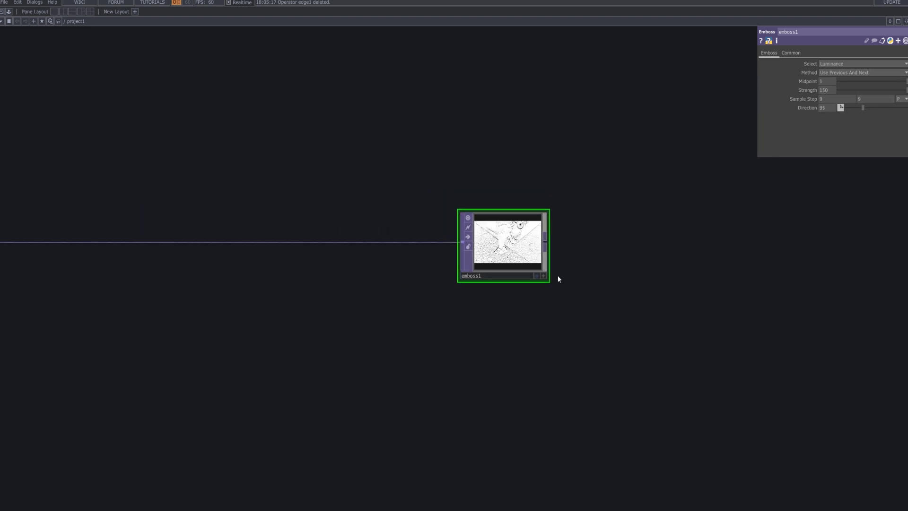
drag(480, 302, 286, 277)
right_click(355, 226)
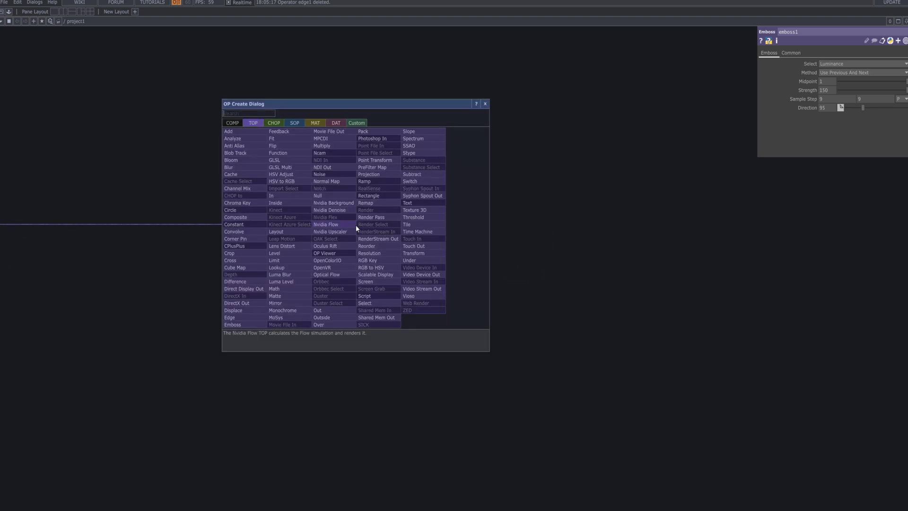
text(bl)
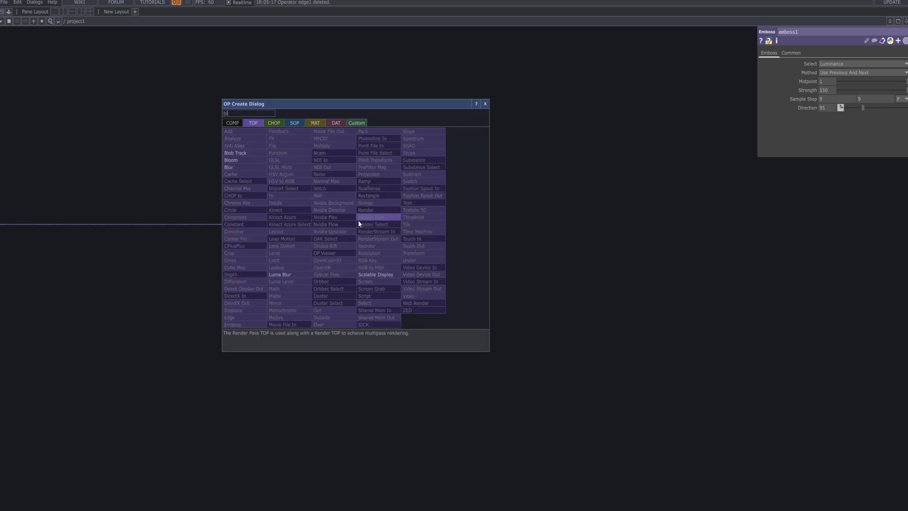
click(245, 165)
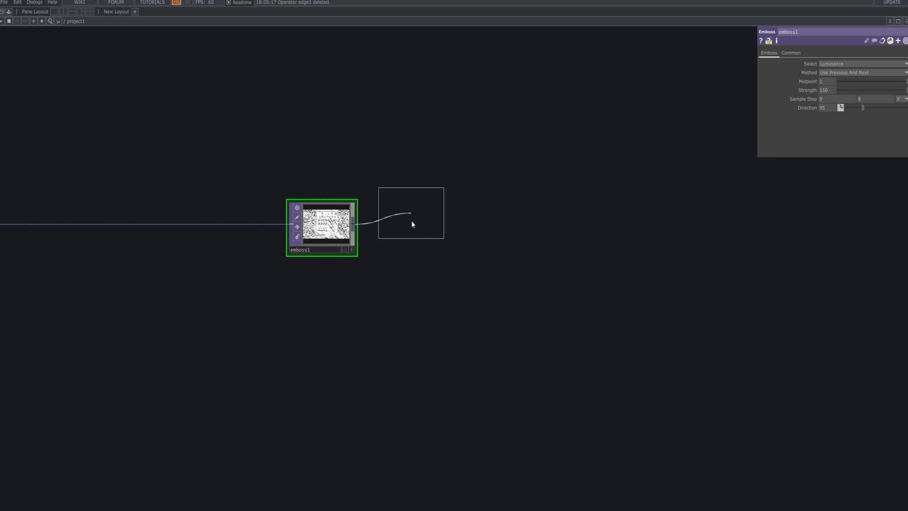
click(412, 226)
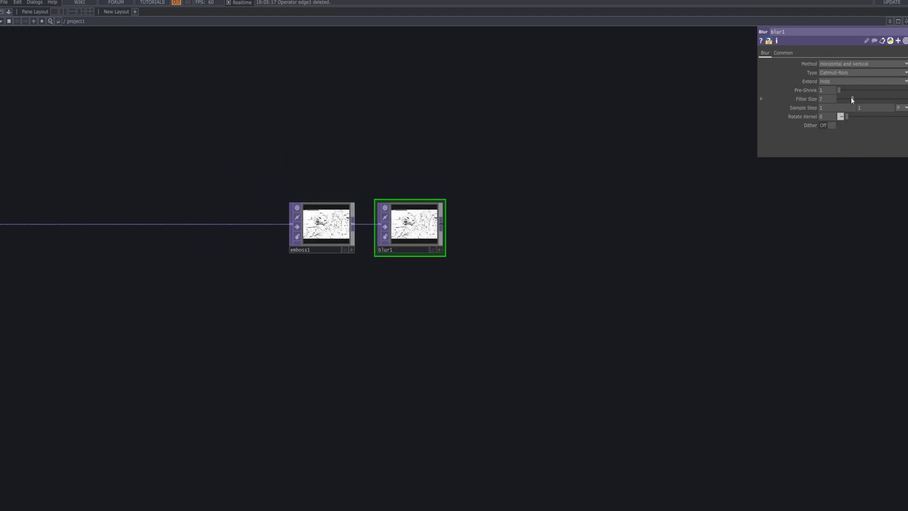
Try different blur amounts on the Blur operator, ending with Pre-Shrink at 2 and Filter Size at 7
scroll(496, 225, up, 3)
mouse_move(852, 99)
mouse_down()
mouse_move(881, 98)
mouse_move(836, 93)
mouse_up()
middle_drag(445, 258, 641, 239)
drag(641, 240, 751, 388)
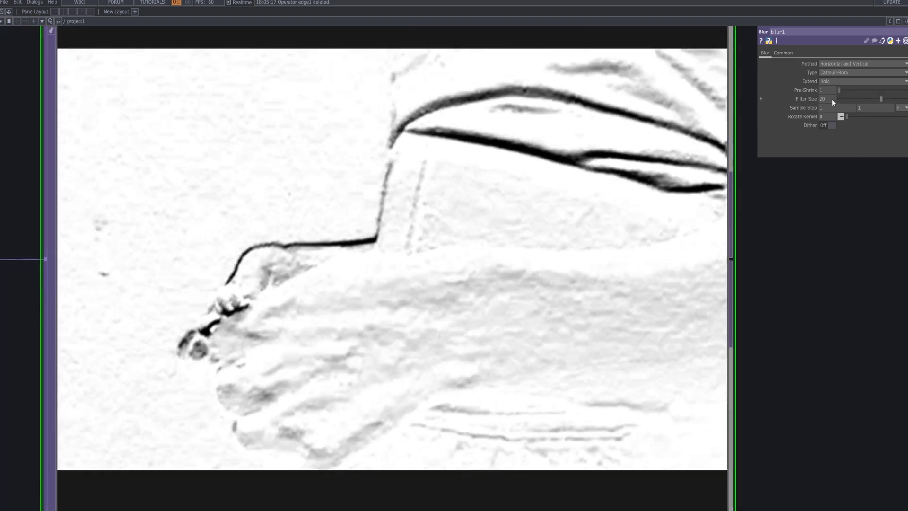
drag(839, 90, 759, 97)
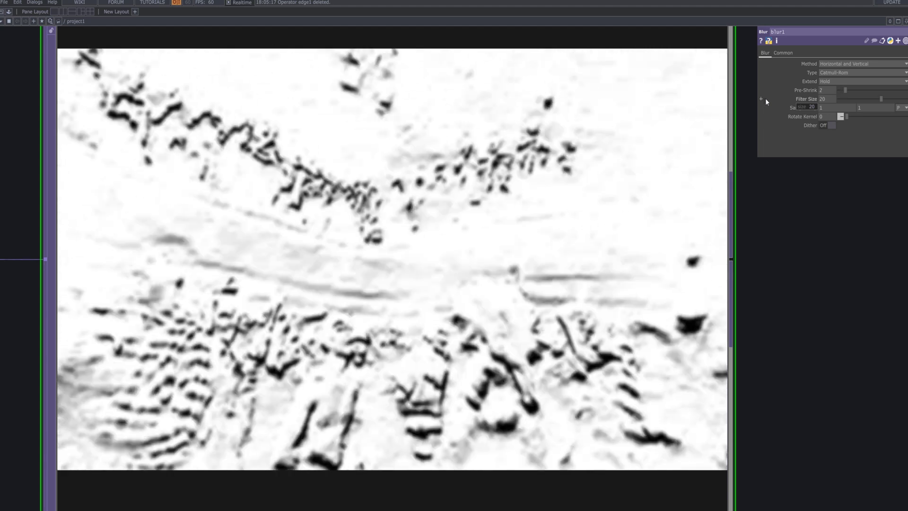
drag(839, 89, 855, 113)
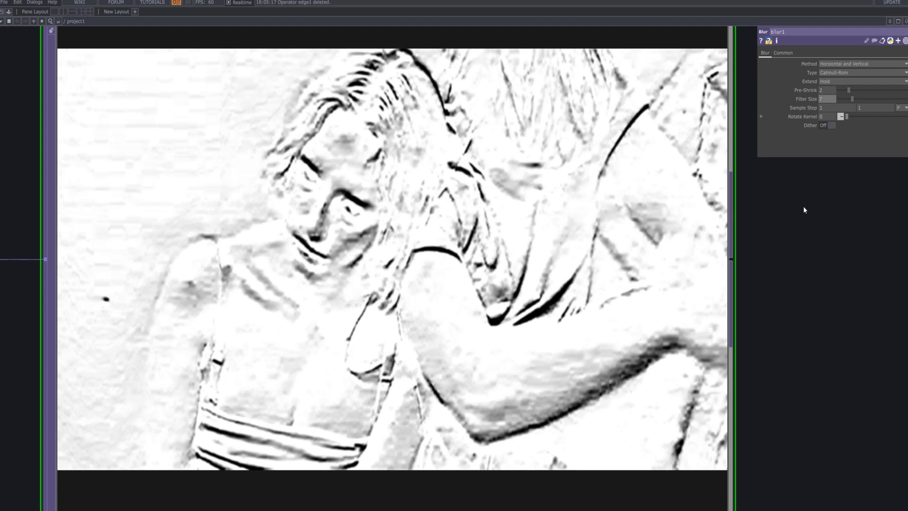
Add a Level TOP connected to the output of the Blur operator
scroll(671, 298, down, 5)
scroll(688, 319, down, 3)
drag(733, 333, 415, 225)
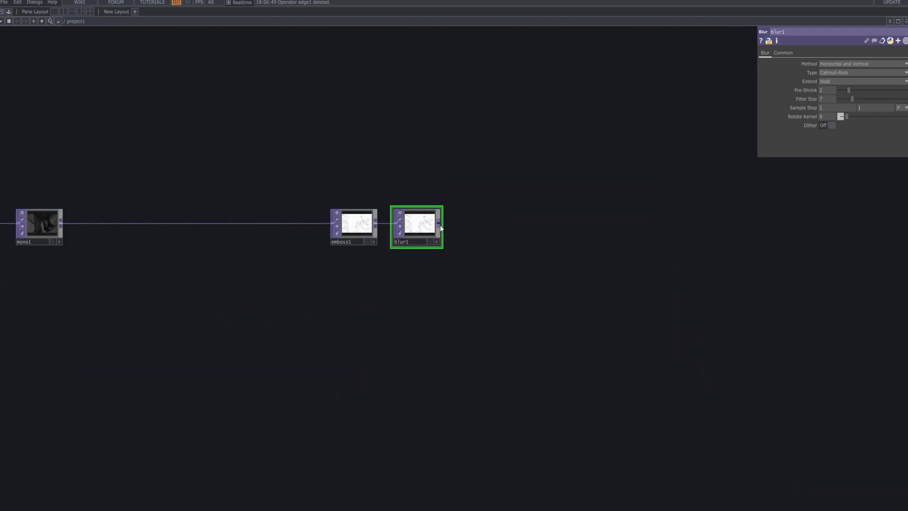
right_click(440, 229)
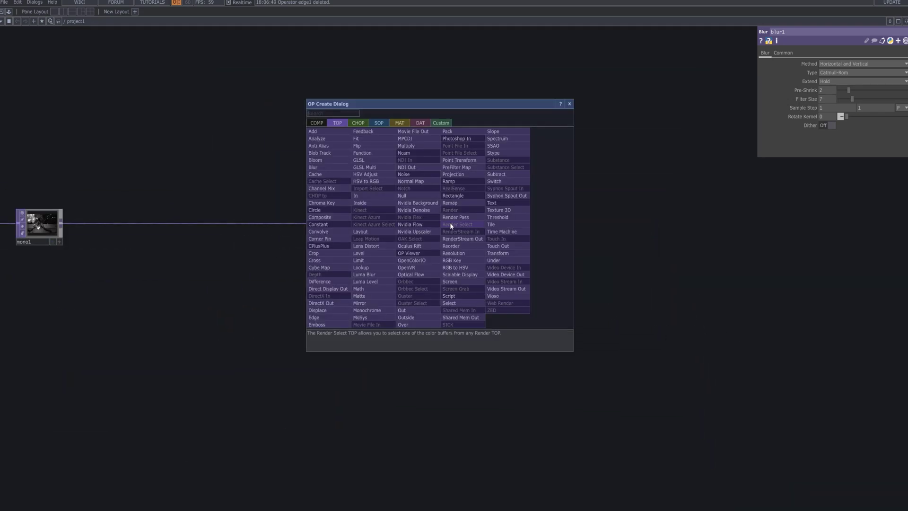
text(level)
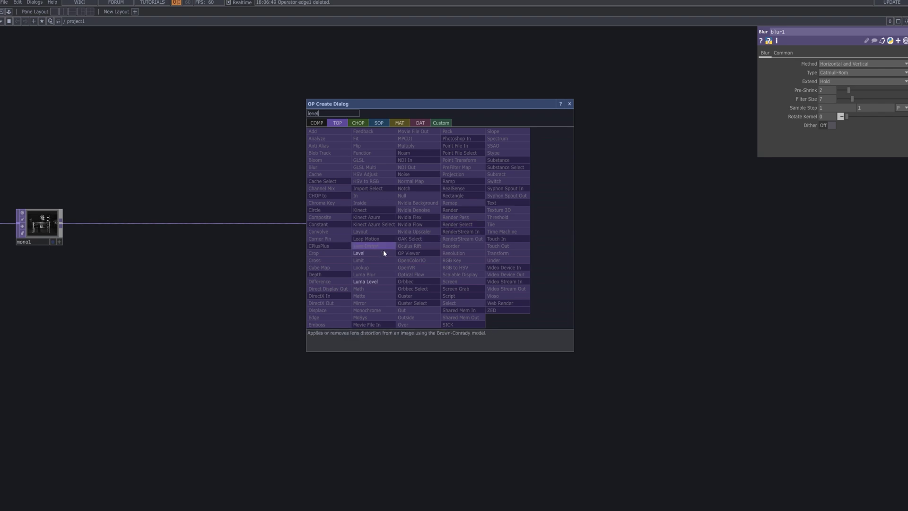
click(381, 252)
click(554, 227)
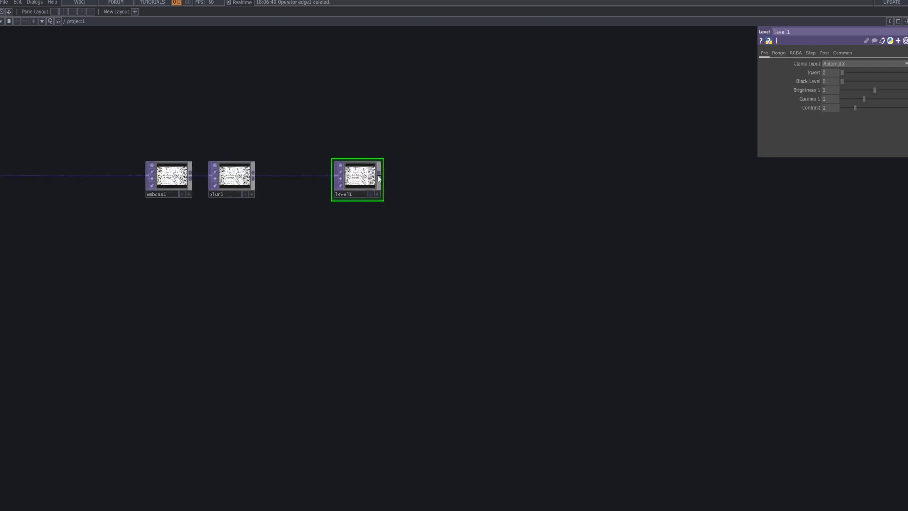
Set the Level operator's Brightness to 0.8, Gamma to about 1.21 and Contrast to about 1.19
scroll(419, 192, up, 5)
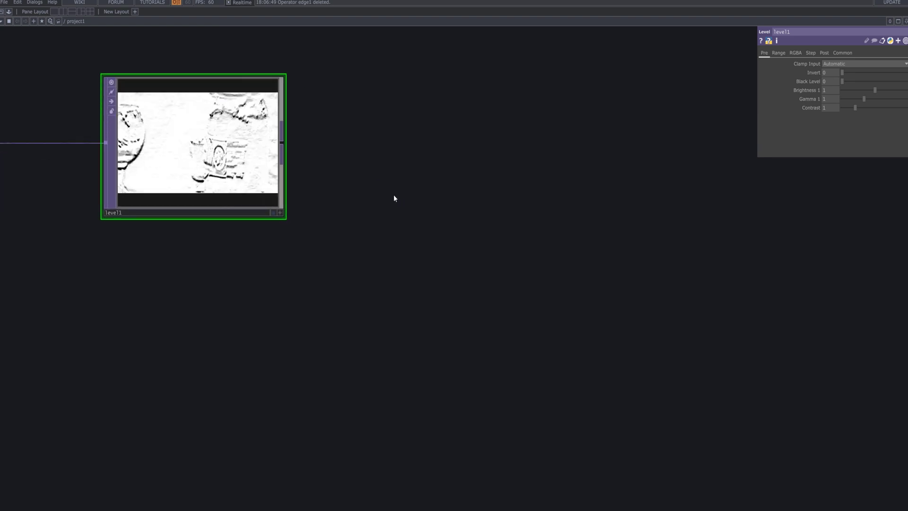
drag(394, 195, 541, 264)
scroll(540, 263, up, 3)
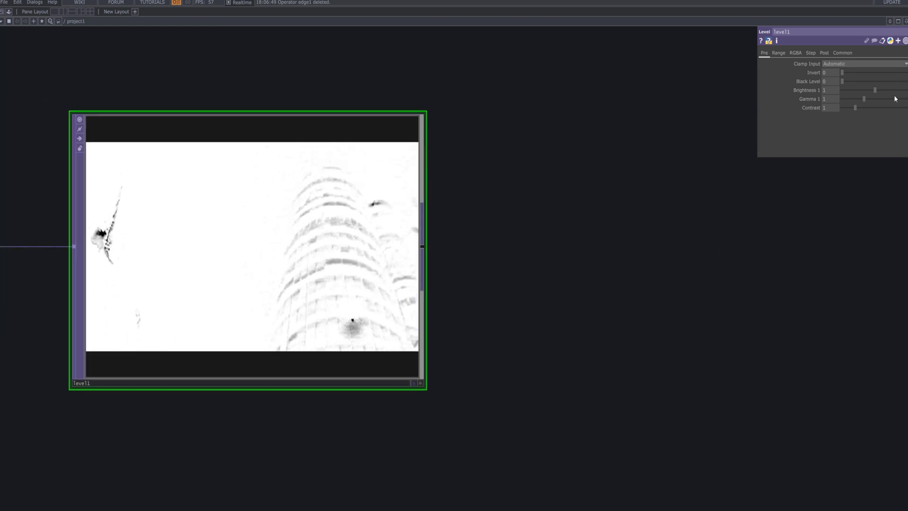
drag(875, 90, 856, 110)
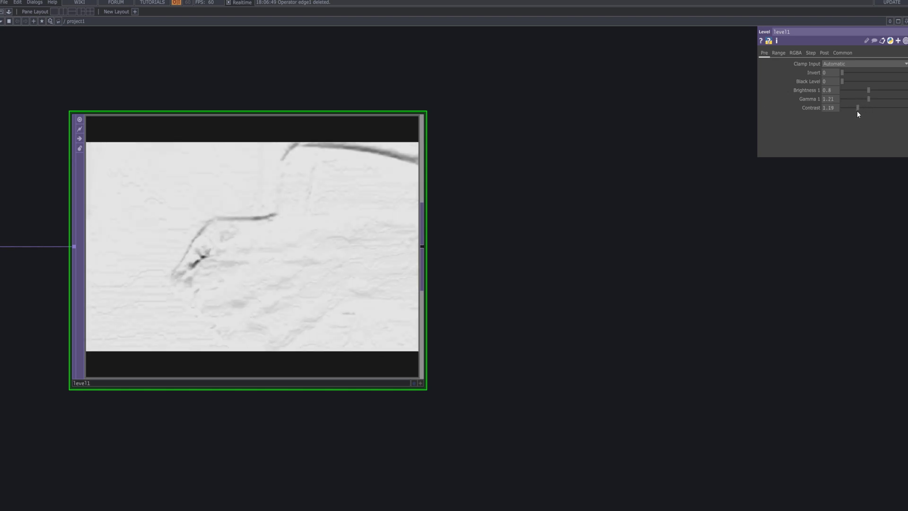
Lower the Level operator's post Opacity to about 0.739
click(811, 52)
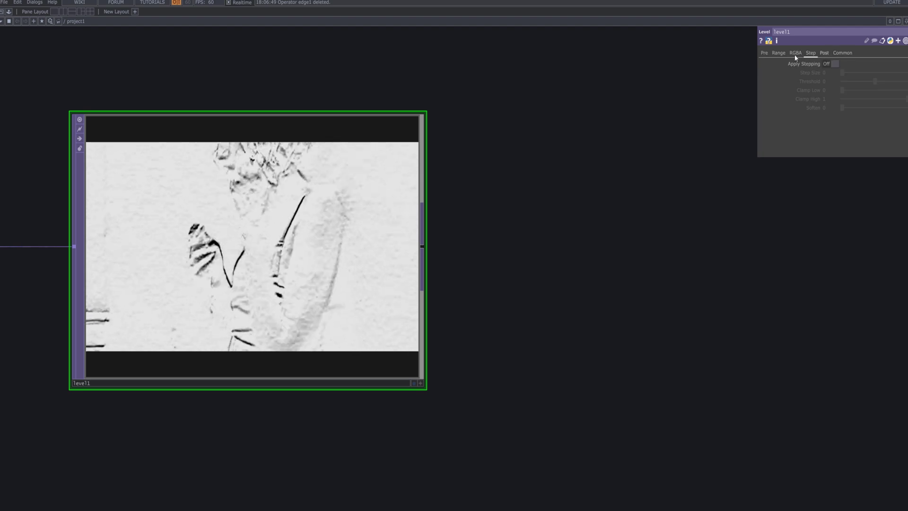
click(795, 54)
click(823, 54)
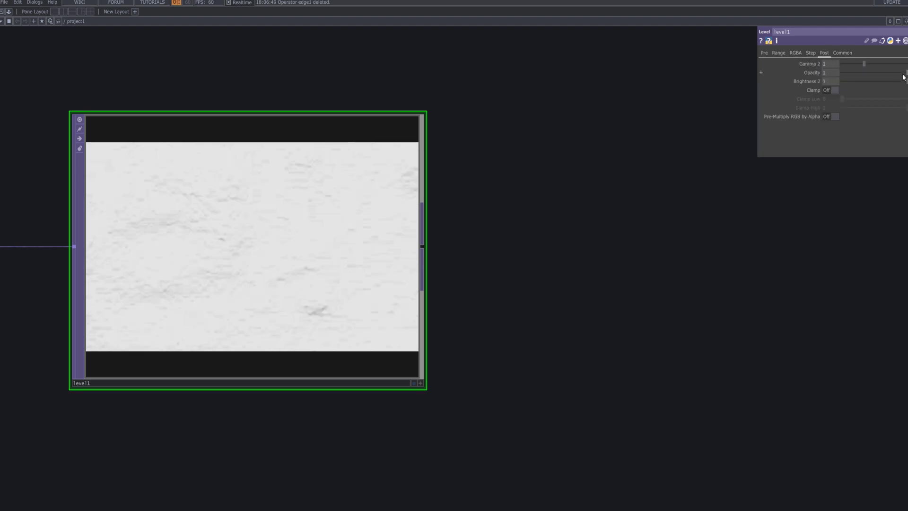
mouse_move(904, 74)
mouse_down()
mouse_move(879, 78)
mouse_move(891, 81)
mouse_up()
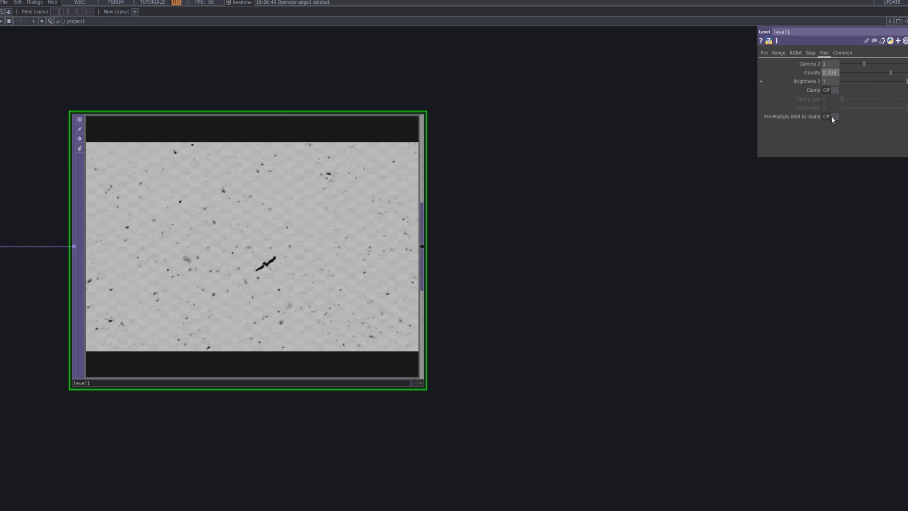
Add an Edge TOP connected to the output of the Level operator, placed above and beyond it in the network
scroll(524, 220, down, 5)
drag(522, 266, 464, 241)
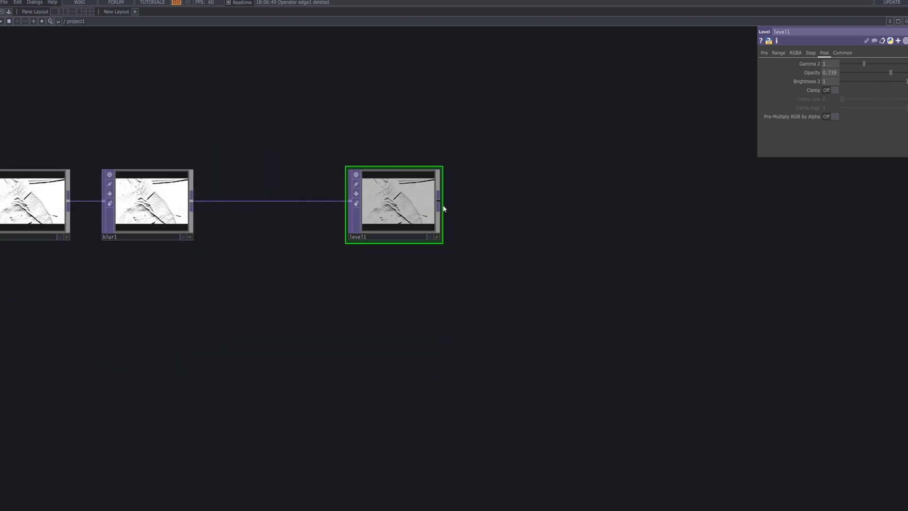
key(Tab)
click(338, 292)
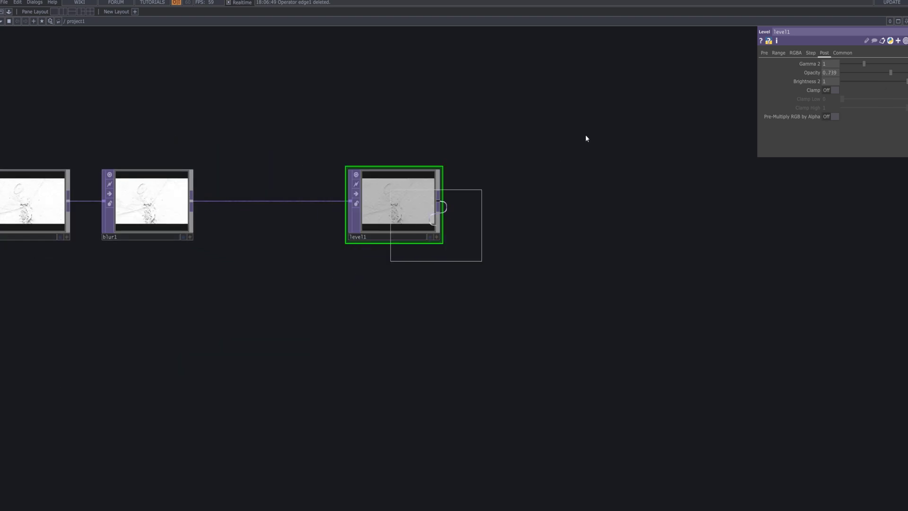
click(609, 130)
drag(597, 176, 544, 209)
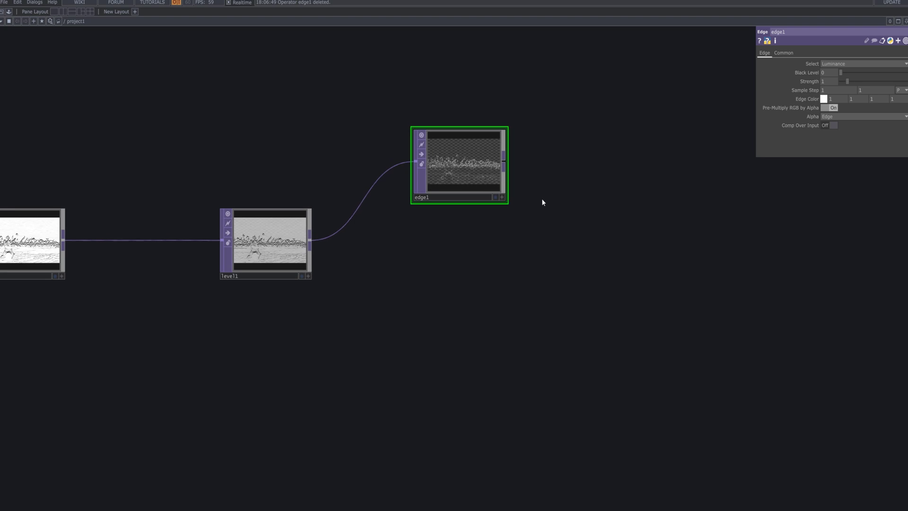
Reduce the Edge operator's Strength to about 0.53
scroll(542, 200, up, 5)
drag(543, 174, 612, 285)
scroll(613, 287, up, 4)
drag(698, 259, 803, 331)
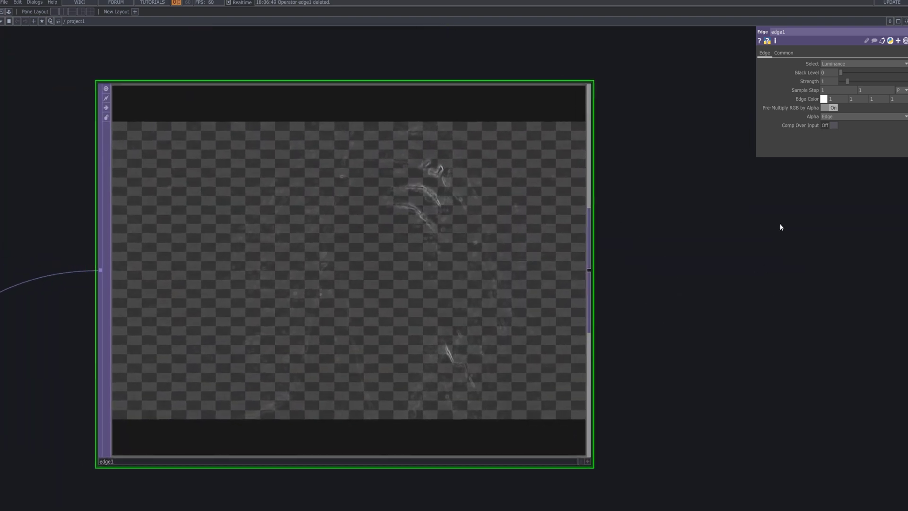
drag(847, 82, 846, 91)
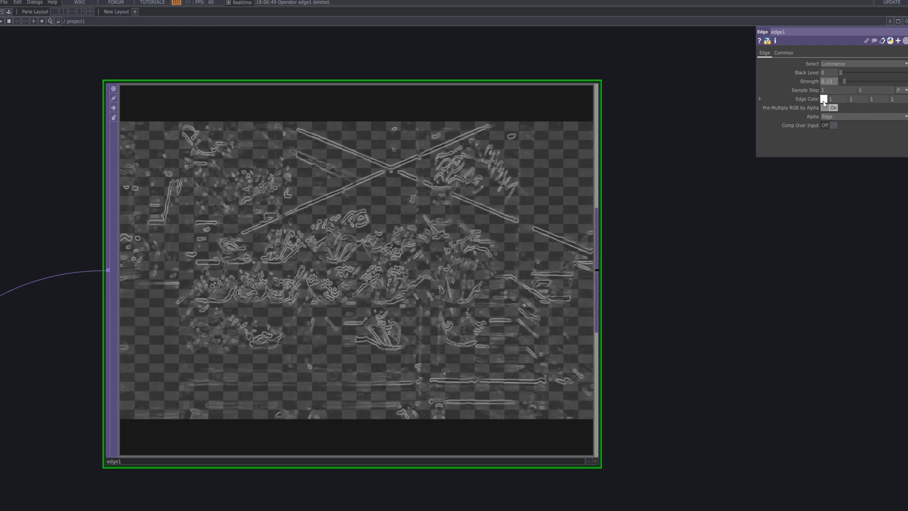
Try different post Opacity values on the Level operator, from 1 down to about 0.6
scroll(384, 308, down, 10)
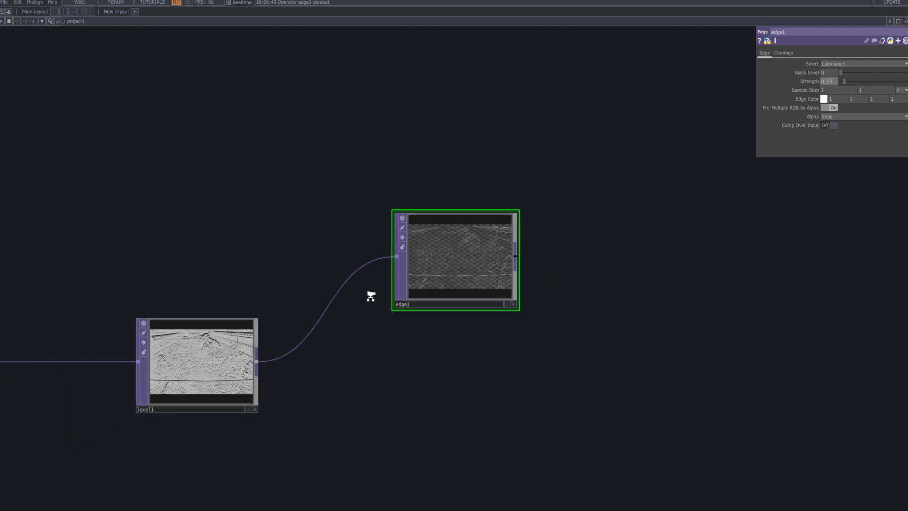
click(303, 261)
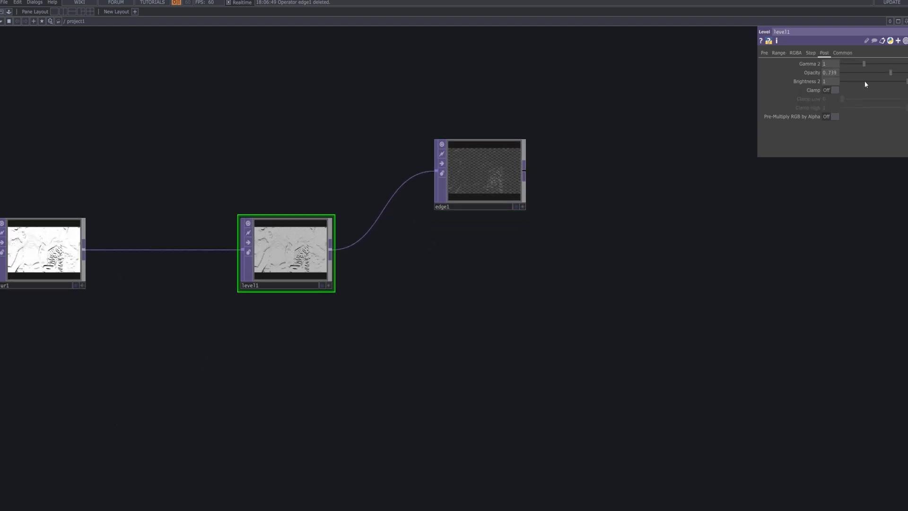
drag(886, 74, 906, 73)
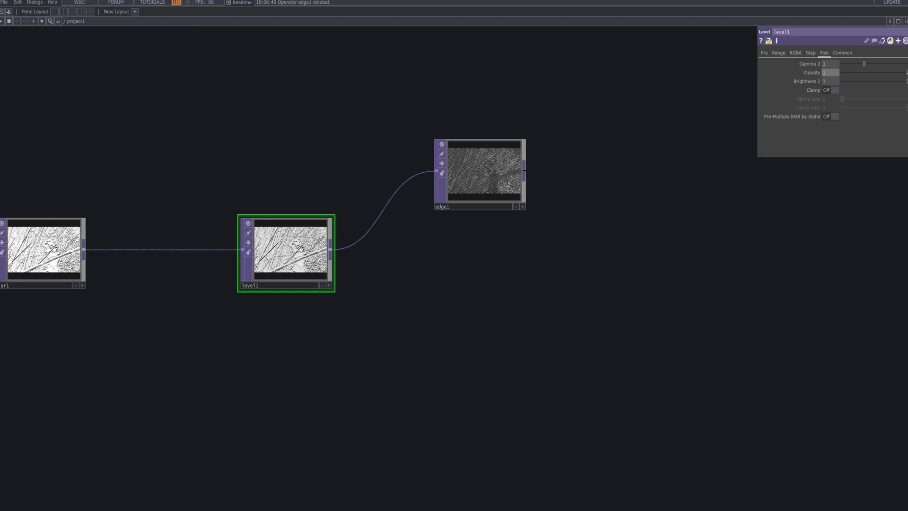
drag(906, 73, 881, 78)
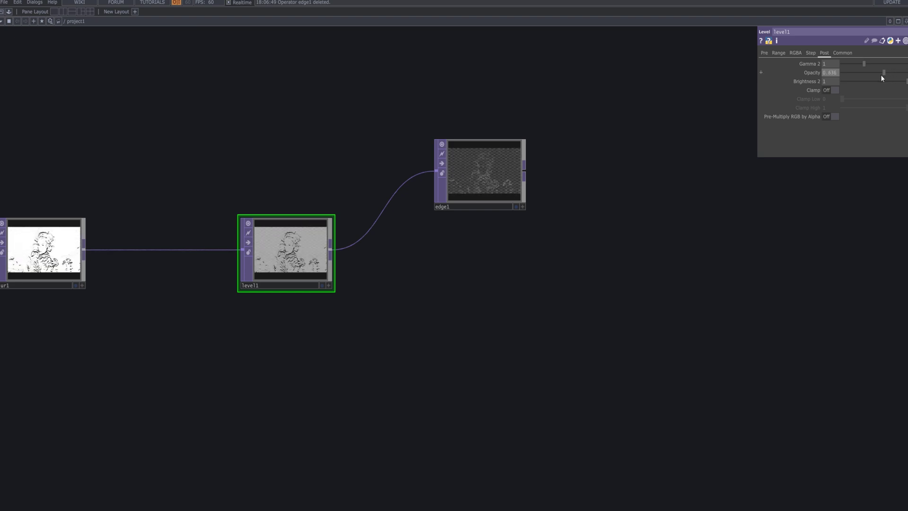
Adjust the Level operator to Brightness 0.86, Gamma 0.42 and Contrast 0.87
click(764, 52)
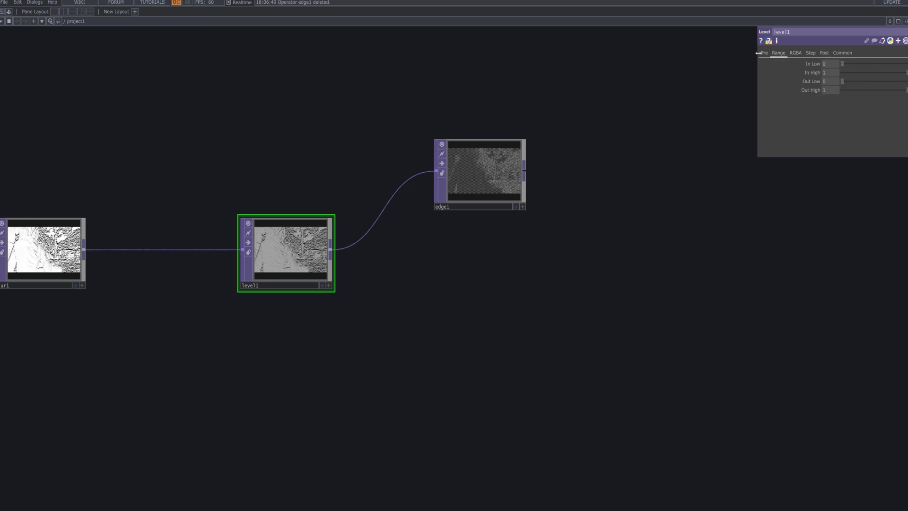
mouse_move(868, 88)
mouse_down()
mouse_move(854, 90)
mouse_move(906, 92)
mouse_move(851, 101)
mouse_move(864, 101)
mouse_up()
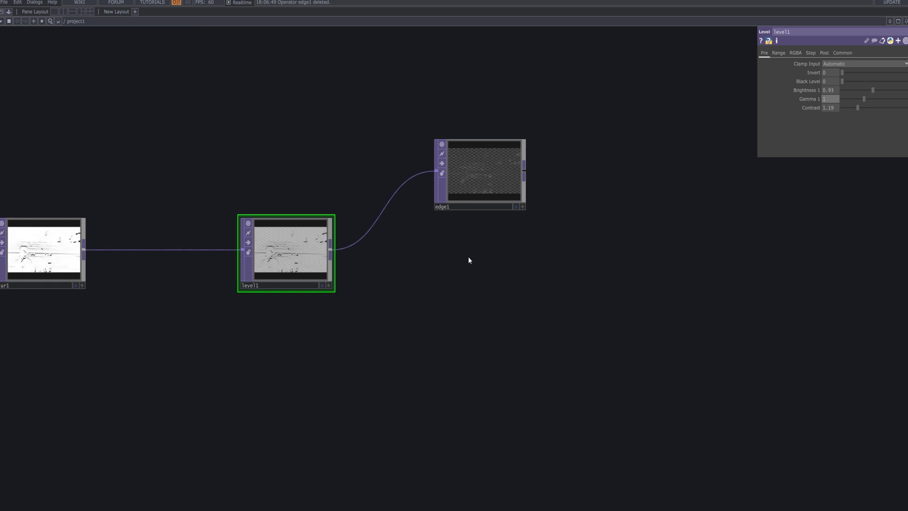
scroll(458, 258, down, 3)
scroll(365, 264, up, 10)
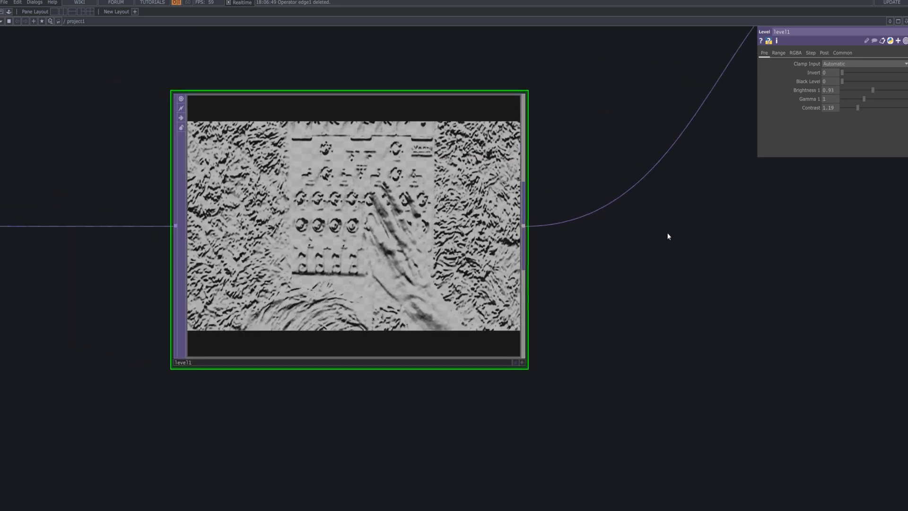
mouse_move(861, 109)
mouse_down()
mouse_move(848, 109)
mouse_move(857, 98)
mouse_move(888, 98)
mouse_move(873, 100)
mouse_move(886, 89)
mouse_move(851, 101)
mouse_move(884, 101)
mouse_move(840, 109)
mouse_move(867, 112)
mouse_move(854, 109)
mouse_up()
Set the Strength of the Edge operator to about 0.53
scroll(555, 282, down, 5)
scroll(556, 282, down, 4)
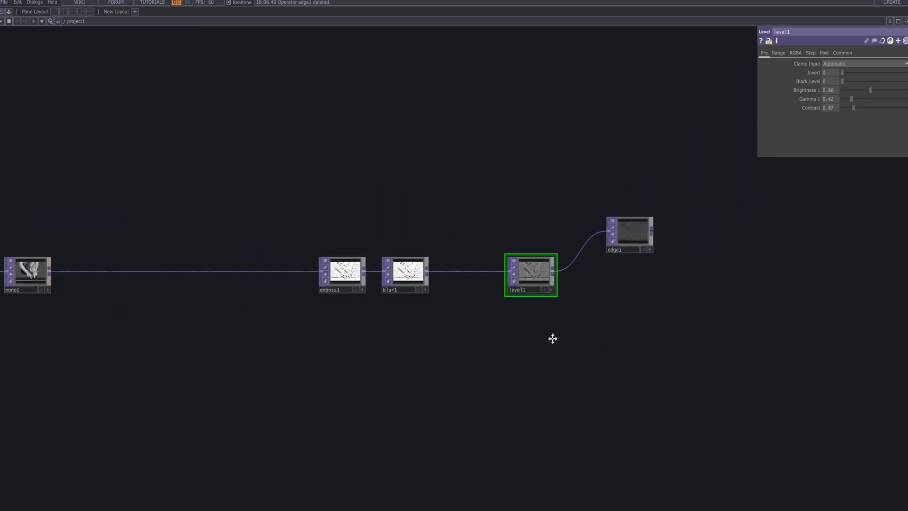
scroll(529, 312, up, 3)
click(593, 129)
drag(663, 175, 615, 306)
scroll(541, 194, up, 5)
scroll(577, 197, up, 3)
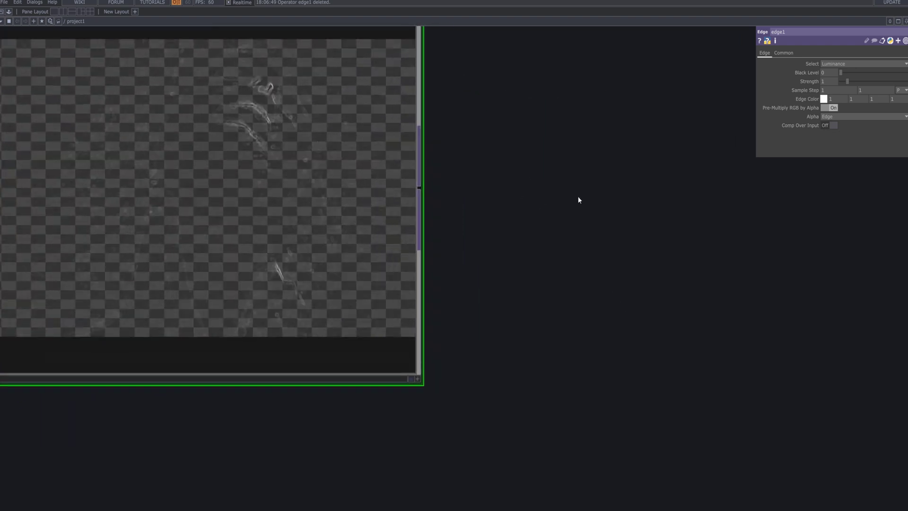
scroll(753, 278, down, 3)
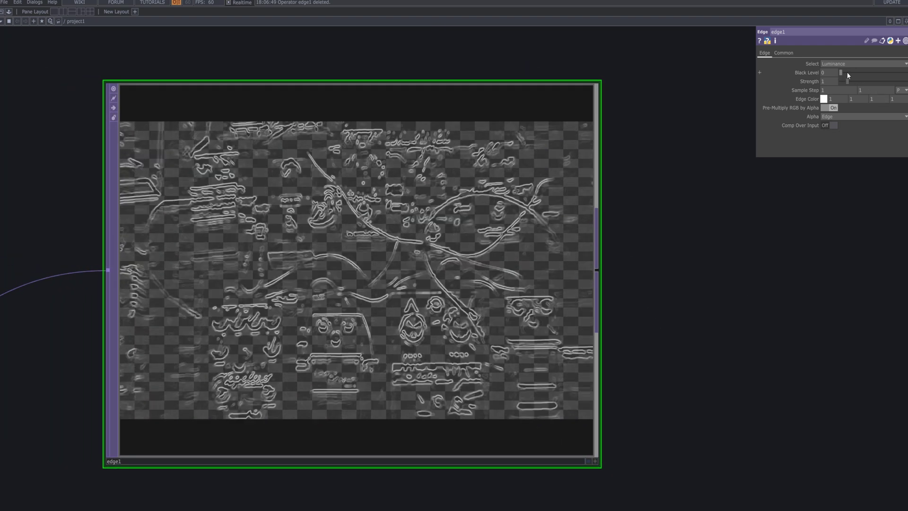
mouse_move(847, 81)
mouse_down()
mouse_move(886, 84)
mouse_move(846, 91)
mouse_up()
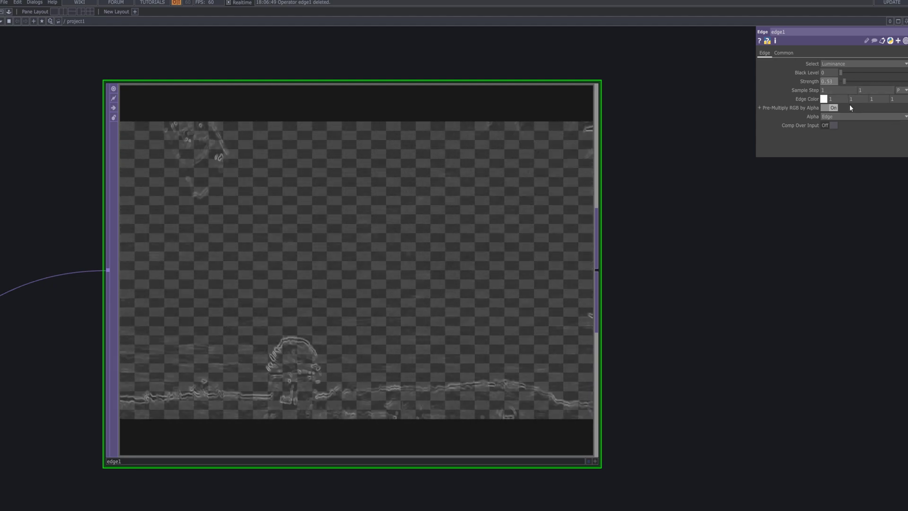
Set the Level operator's post Opacity to about 0.592
scroll(582, 223, down, 5)
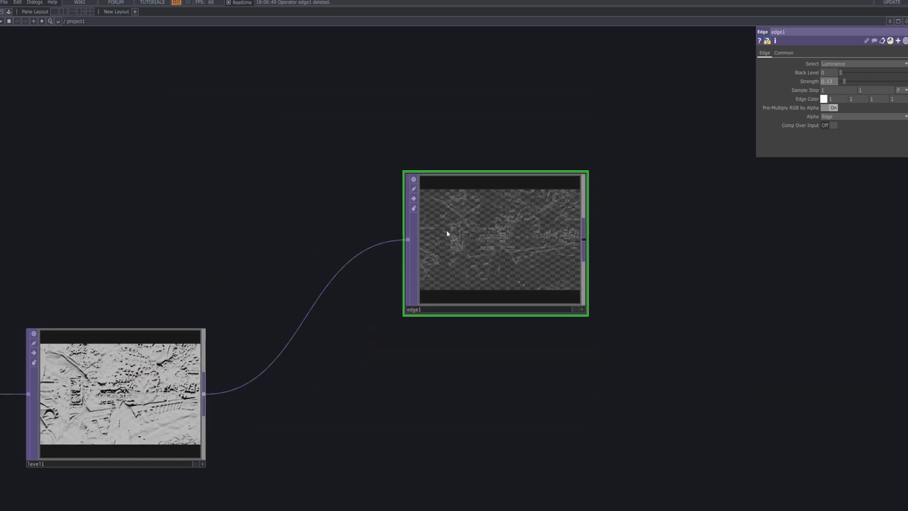
scroll(388, 317, down, 3)
click(310, 257)
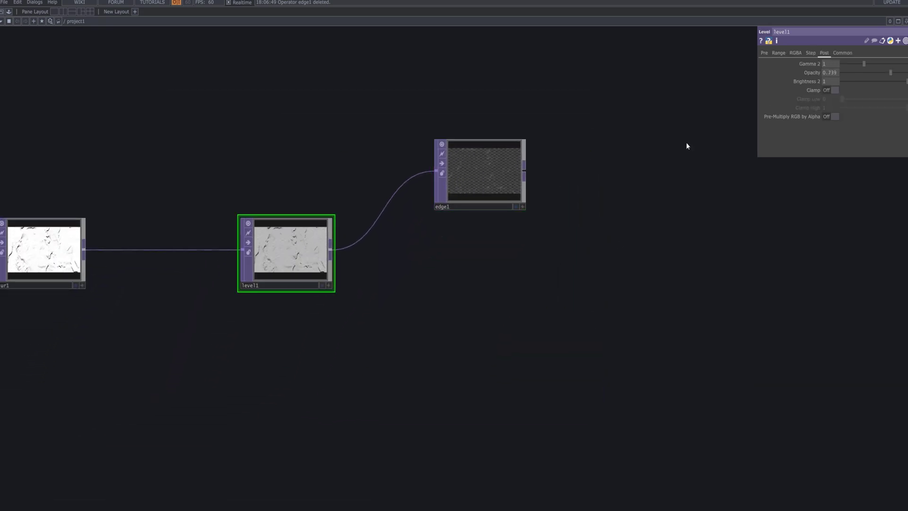
drag(888, 73, 907, 74)
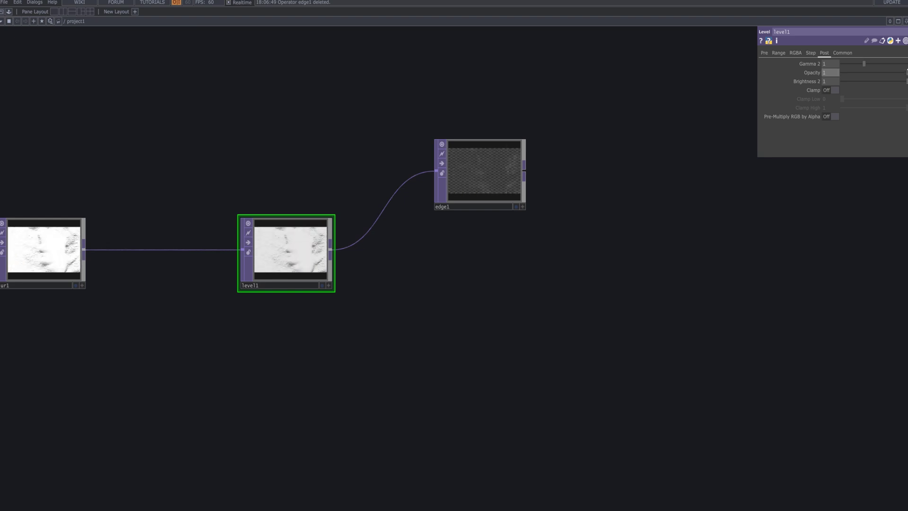
drag(906, 77, 881, 77)
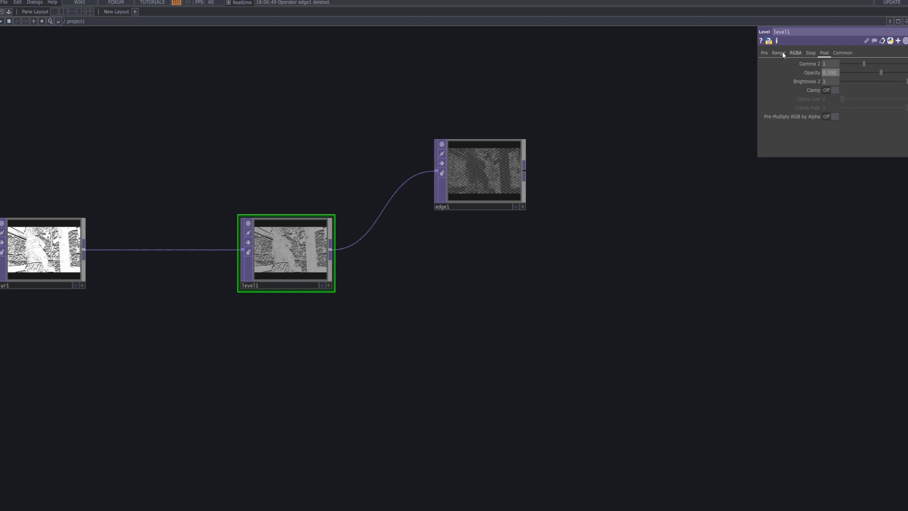
Set the Level operator's Brightness to 0.86, Gamma to 0.42 and Contrast to 0.87
click(769, 53)
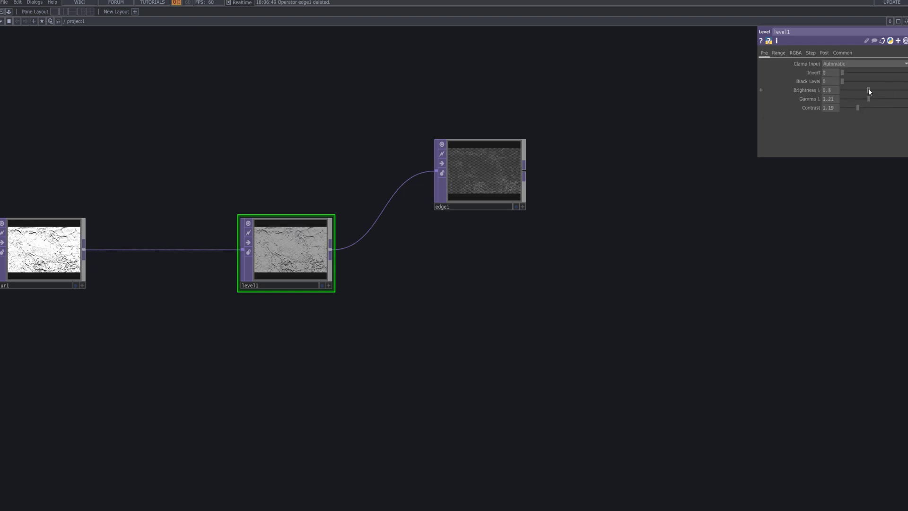
mouse_move(869, 91)
mouse_down()
mouse_move(854, 90)
mouse_move(895, 98)
mouse_move(866, 97)
mouse_up()
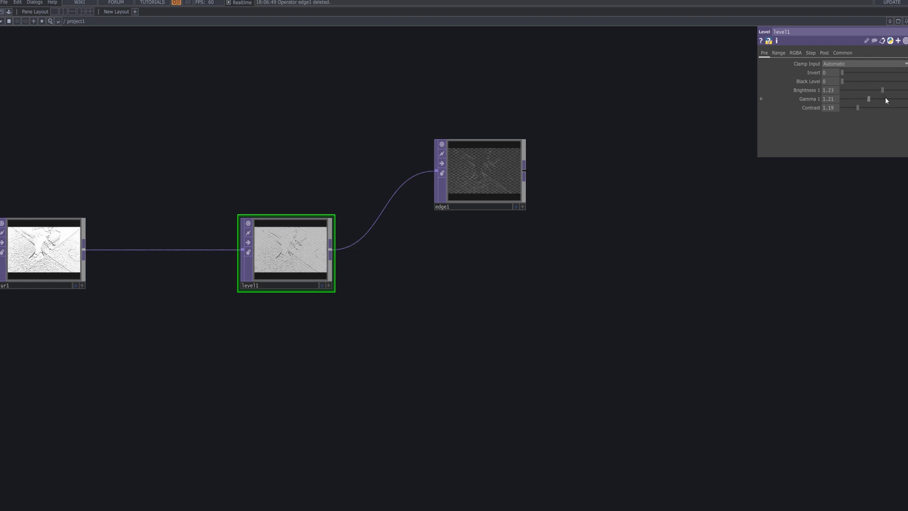
drag(878, 98, 873, 100)
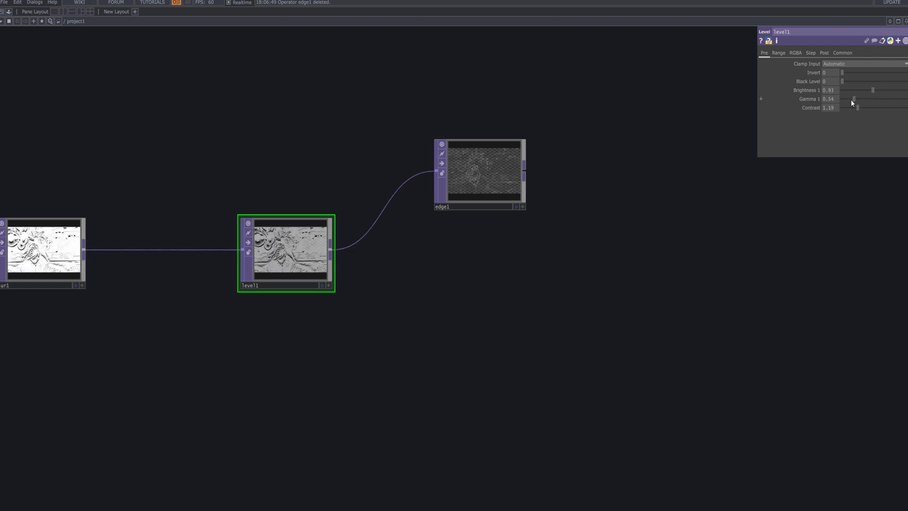
drag(856, 100, 863, 100)
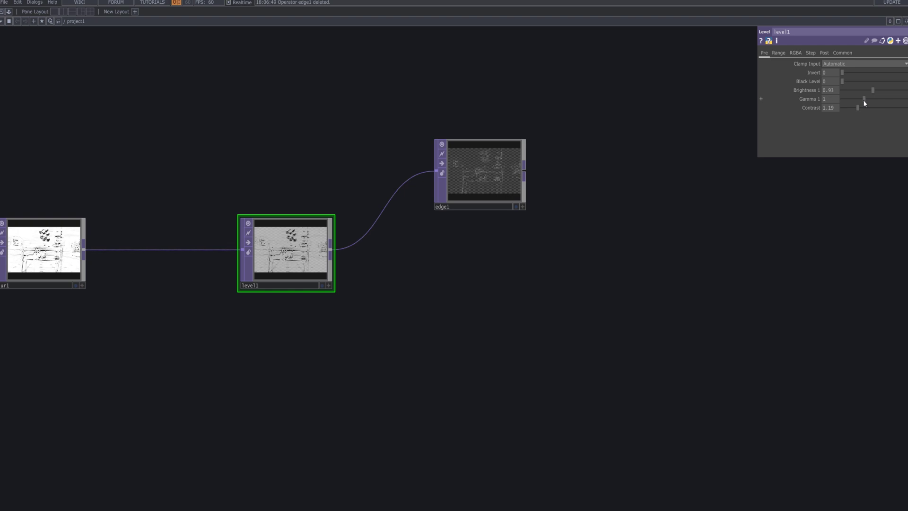
scroll(466, 256, down, 3)
scroll(376, 268, up, 10)
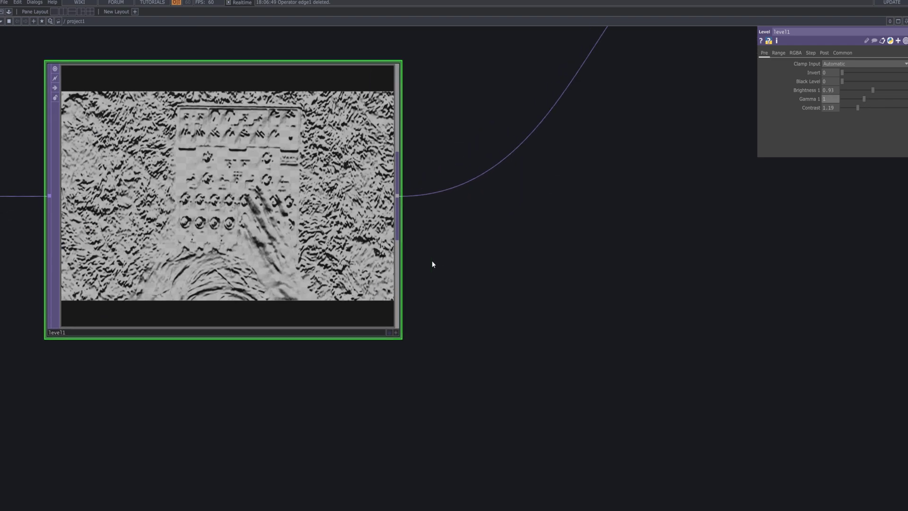
drag(545, 261, 695, 300)
mouse_move(858, 109)
mouse_down()
mouse_move(848, 109)
mouse_move(887, 102)
mouse_move(873, 101)
mouse_move(875, 90)
mouse_move(856, 91)
mouse_move(873, 96)
mouse_move(851, 101)
mouse_move(884, 102)
mouse_move(840, 104)
mouse_move(850, 105)
mouse_move(843, 117)
mouse_move(842, 109)
mouse_move(868, 111)
mouse_move(853, 109)
mouse_up()
Add a Composite TOP connected to the output of the Edge operator, placed beyond it and slightly lower in the network
scroll(554, 278, down, 8)
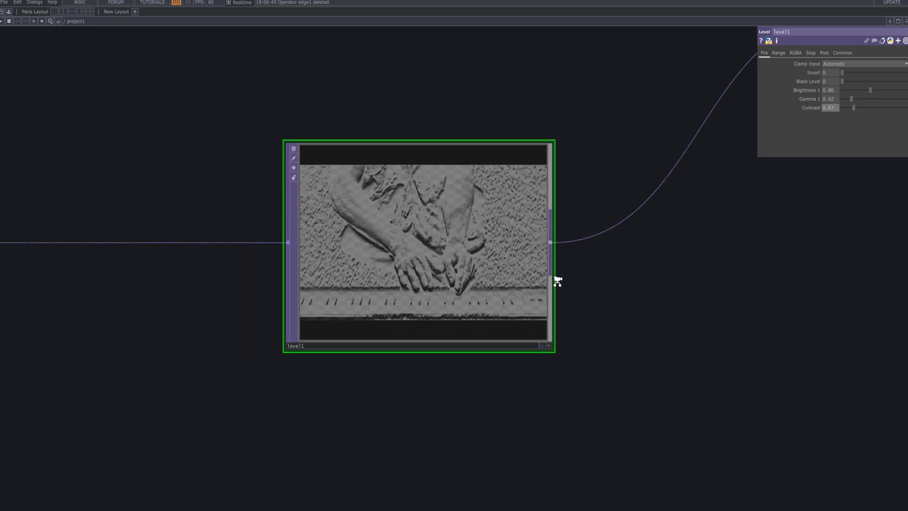
middle_drag(644, 355, 530, 314)
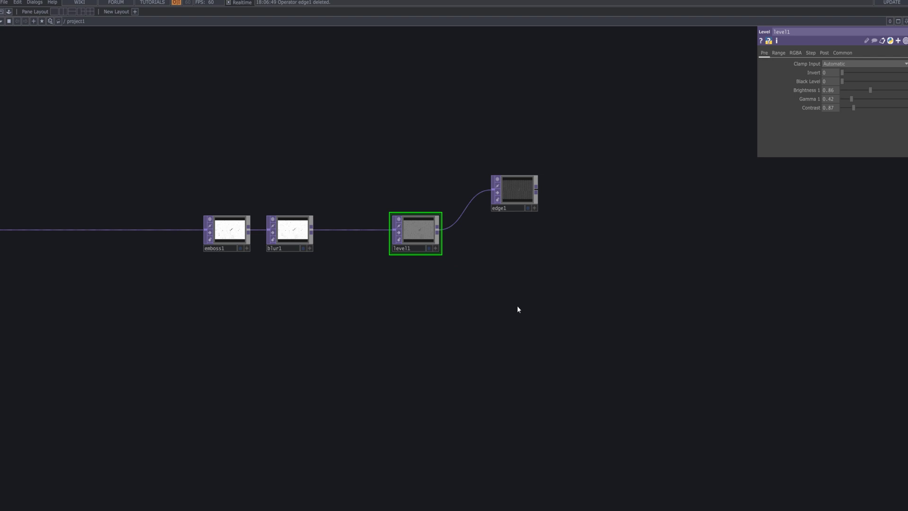
right_click(537, 197)
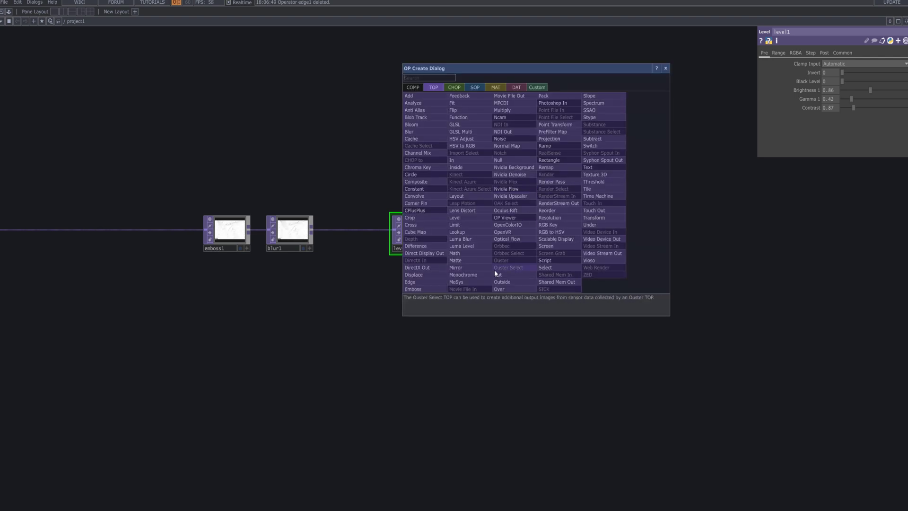
text(comp)
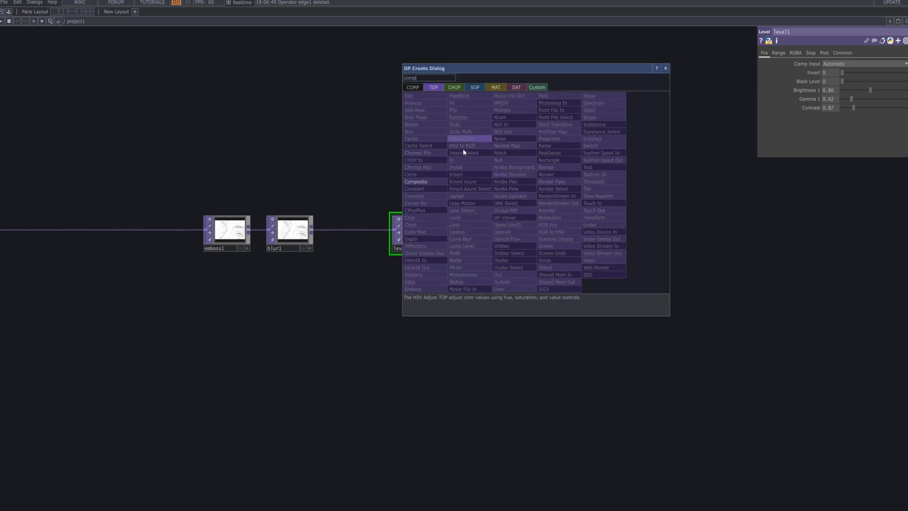
click(434, 181)
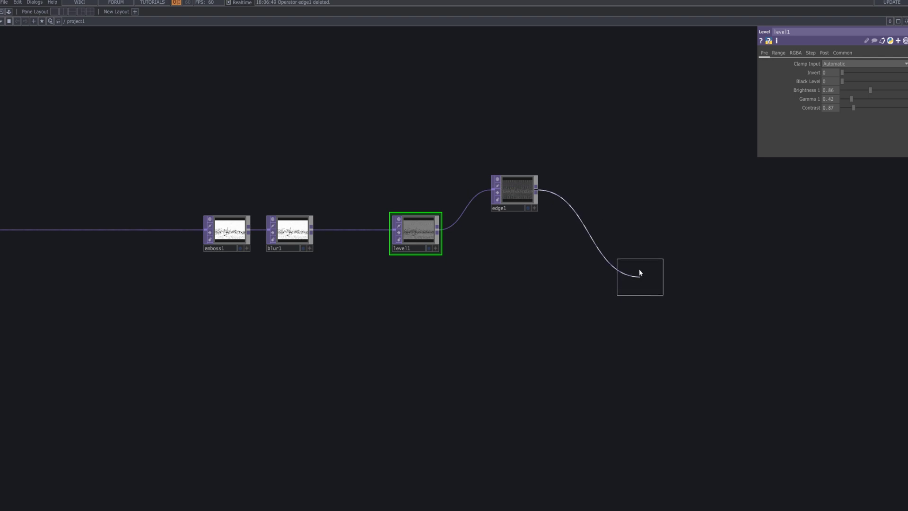
click(641, 273)
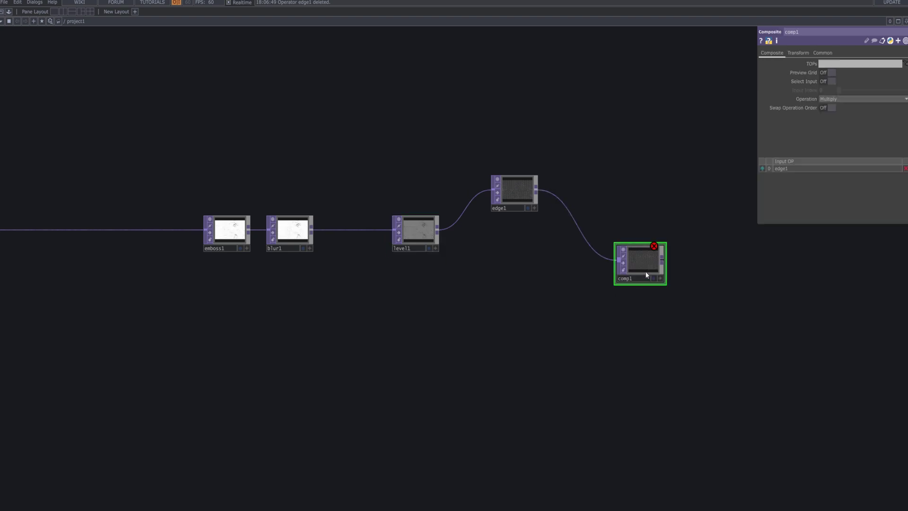
drag(645, 274, 672, 264)
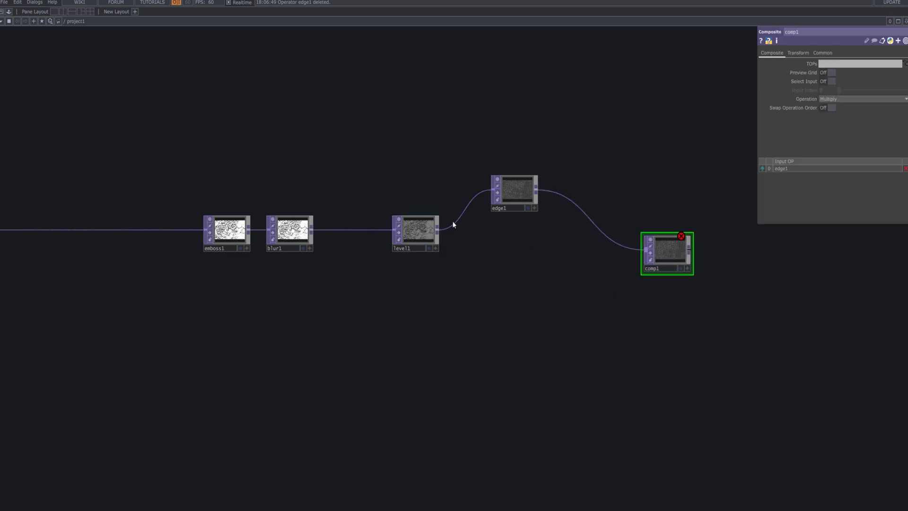
Connect the Level operator's output to the Composite as its second input and set the Composite's Operation to Hard Light
drag(439, 230, 678, 258)
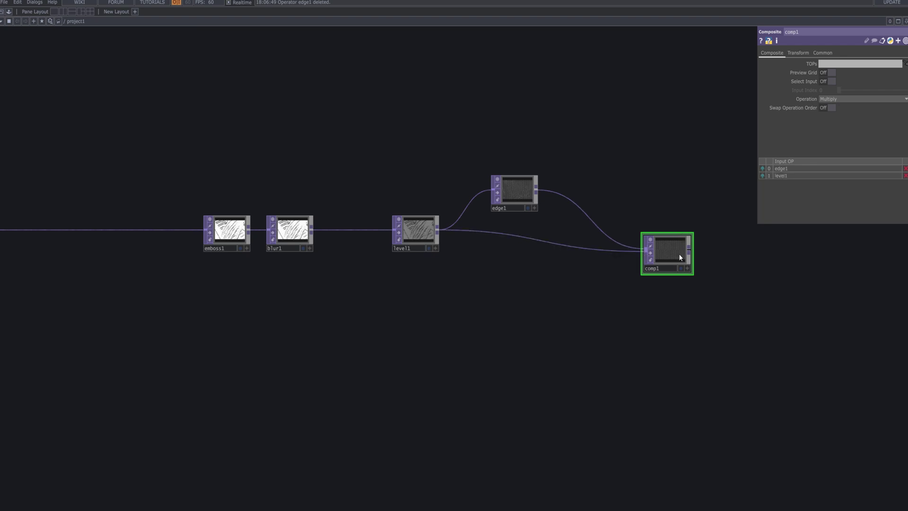
click(874, 100)
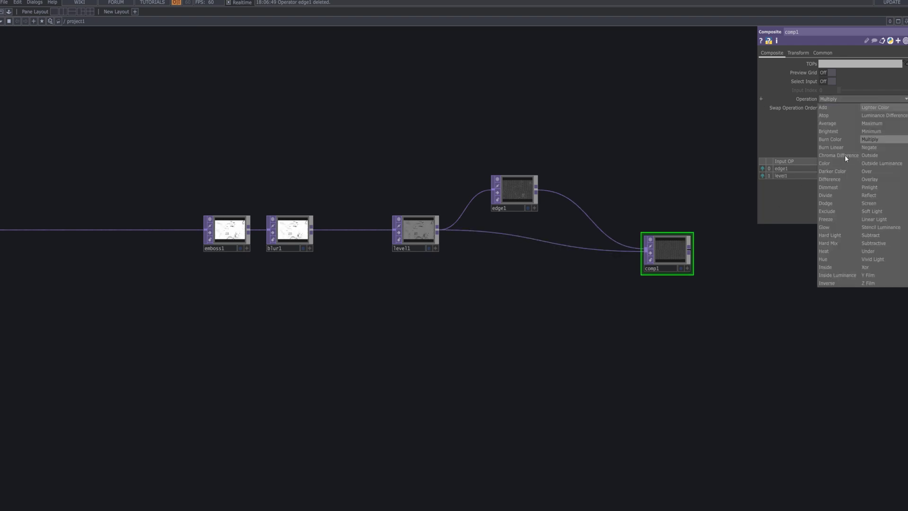
click(841, 235)
scroll(693, 260, up, 10)
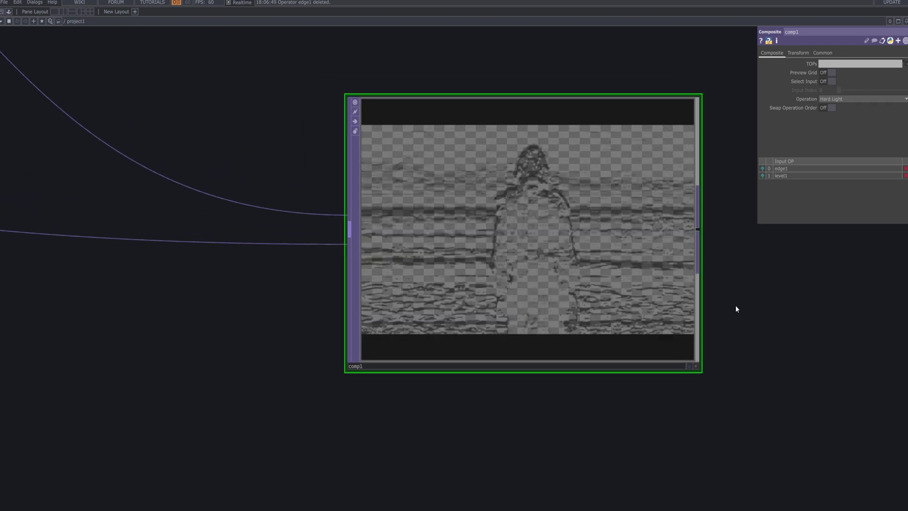
scroll(736, 306, down, 10)
drag(586, 356, 583, 303)
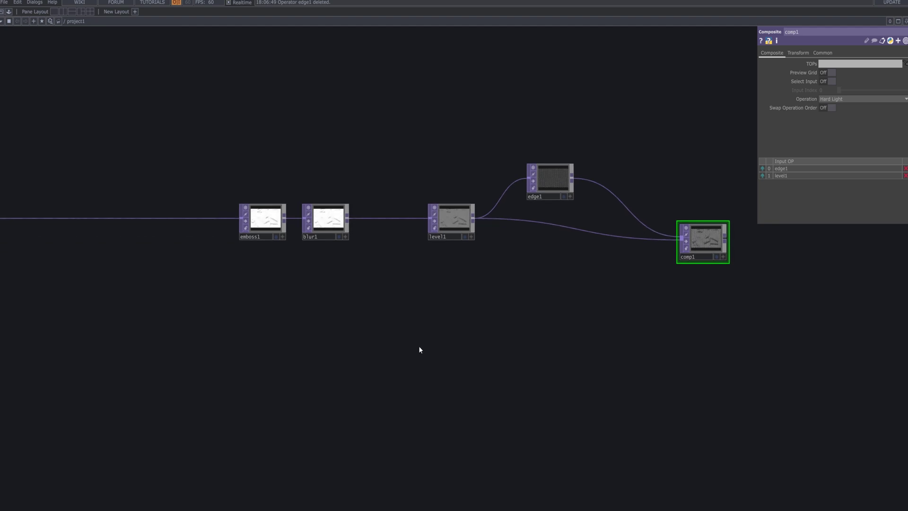
Place a second Movie File In TOP below the Emboss operator and connect it to the Composite as the third input
key(Tab)
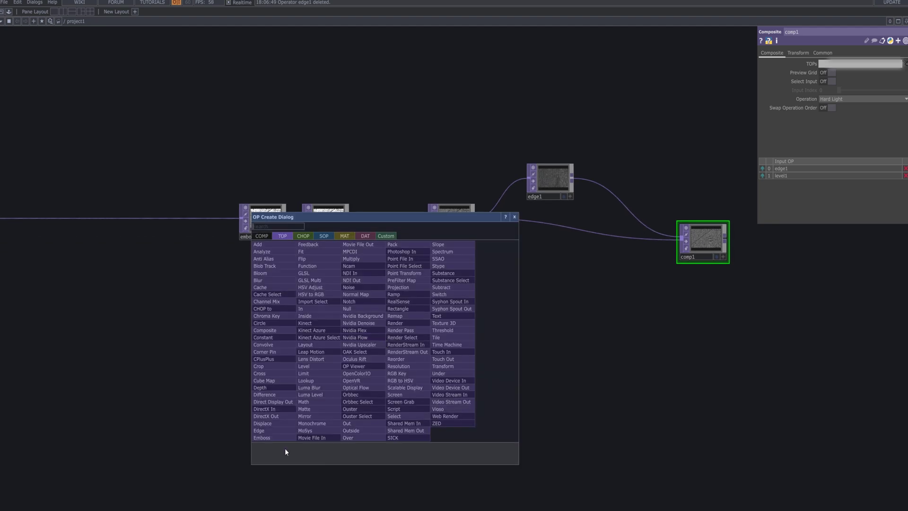
key(Escape)
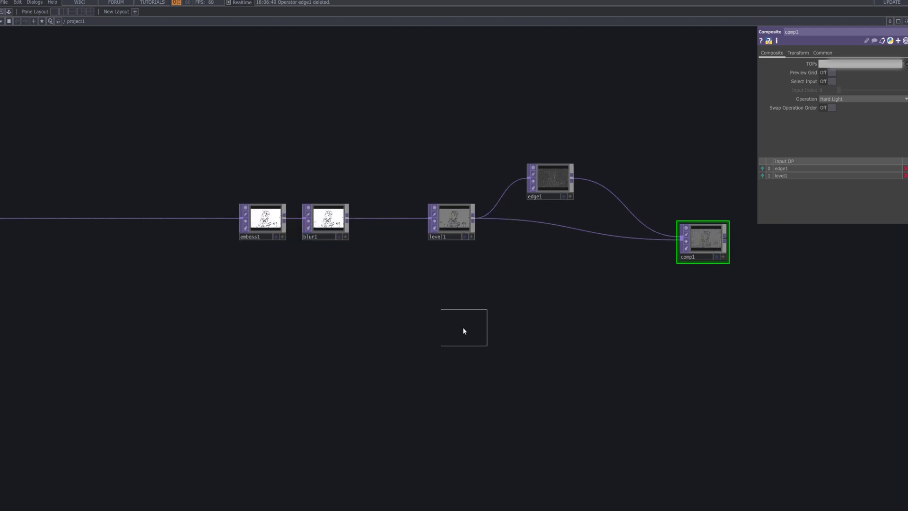
click(463, 328)
drag(443, 326, 689, 256)
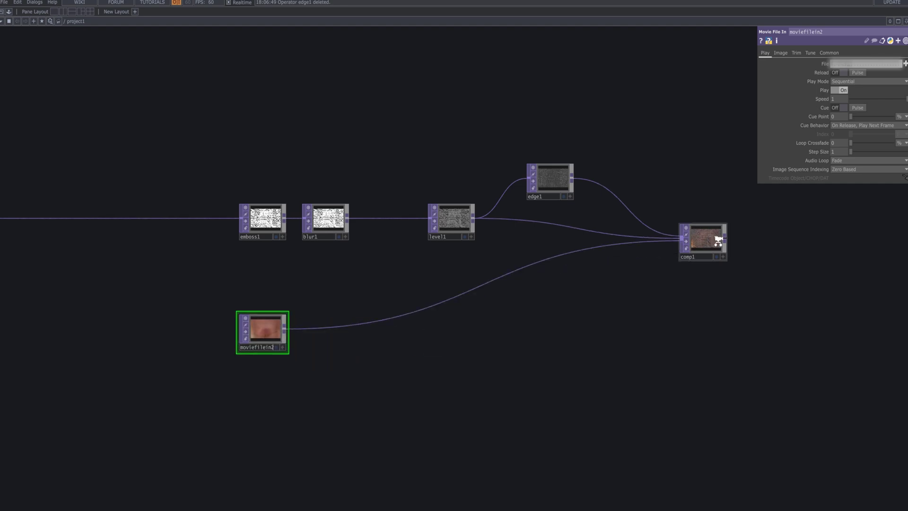
scroll(717, 241, up, 5)
scroll(746, 274, up, 2)
scroll(746, 275, down, 2)
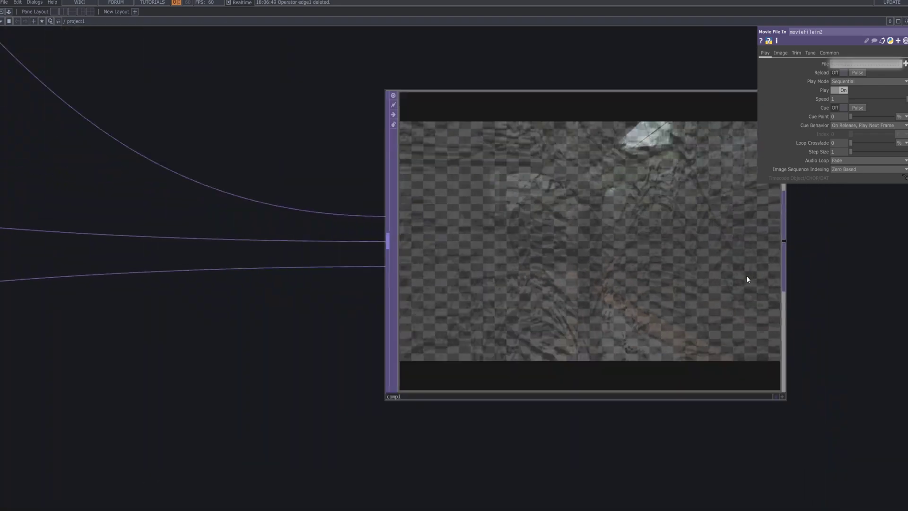
scroll(746, 275, down, 1)
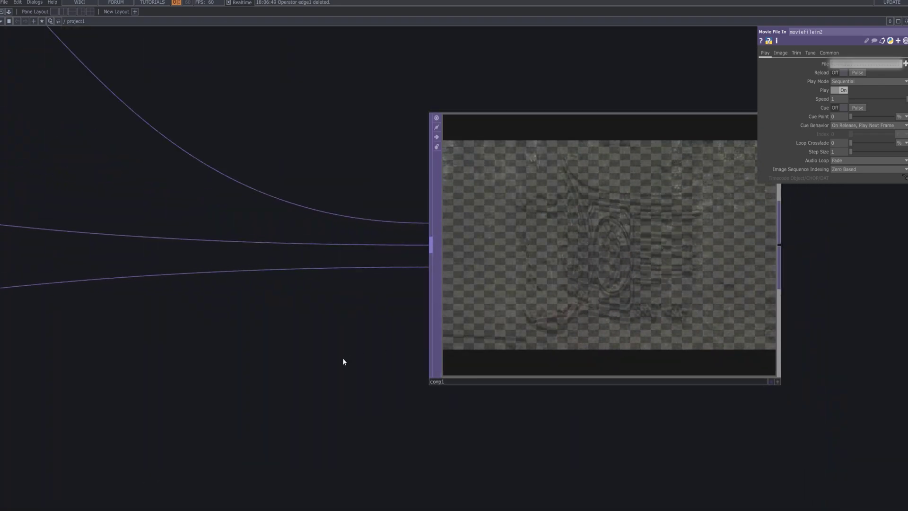
Insert a Blur TOP into the connection between the second Movie File In and the Composite, close to the movie operator
middle_drag(344, 360, 263, 410)
drag(436, 372, 653, 317)
middle_drag(396, 366, 360, 394)
middle_drag(166, 387, 211, 429)
drag(124, 416, 245, 382)
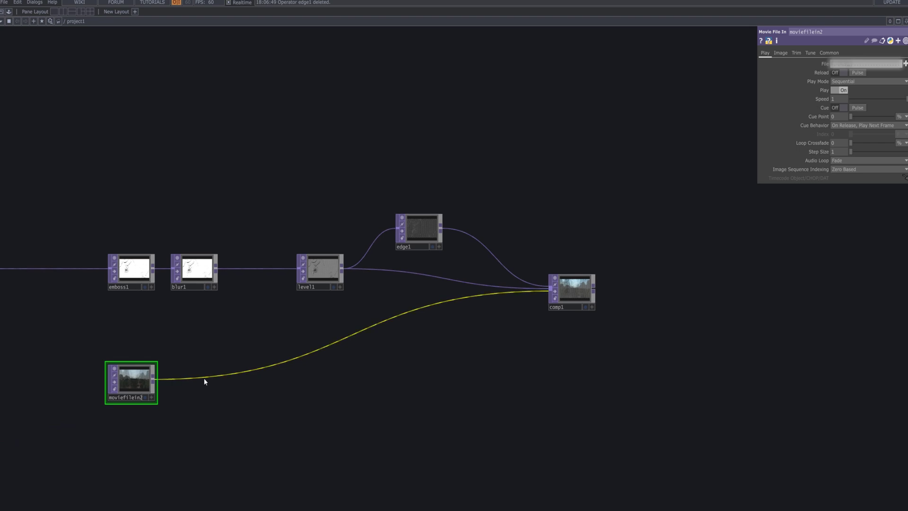
right_click(204, 380)
click(221, 378)
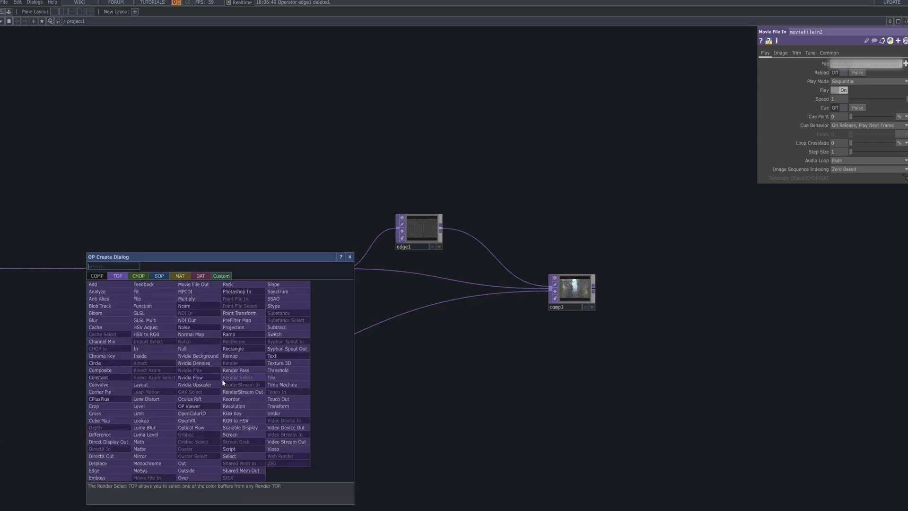
text(bl)
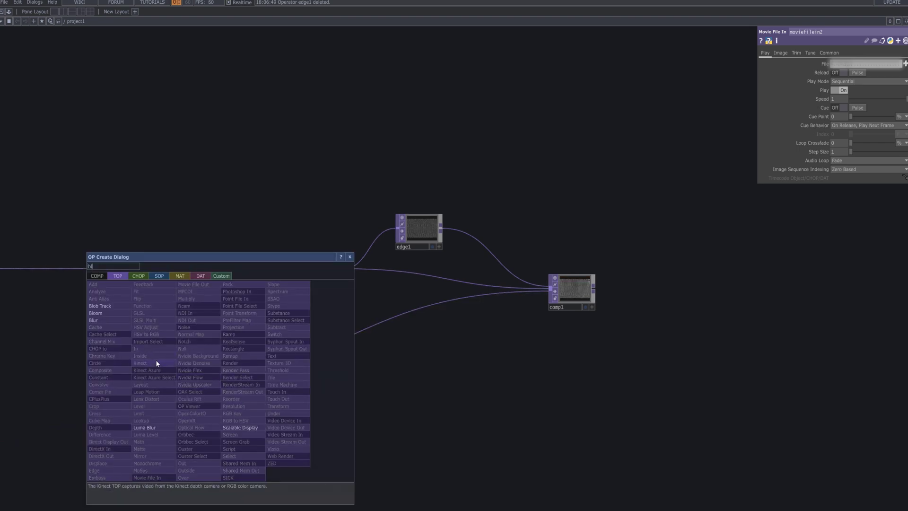
text(ur)
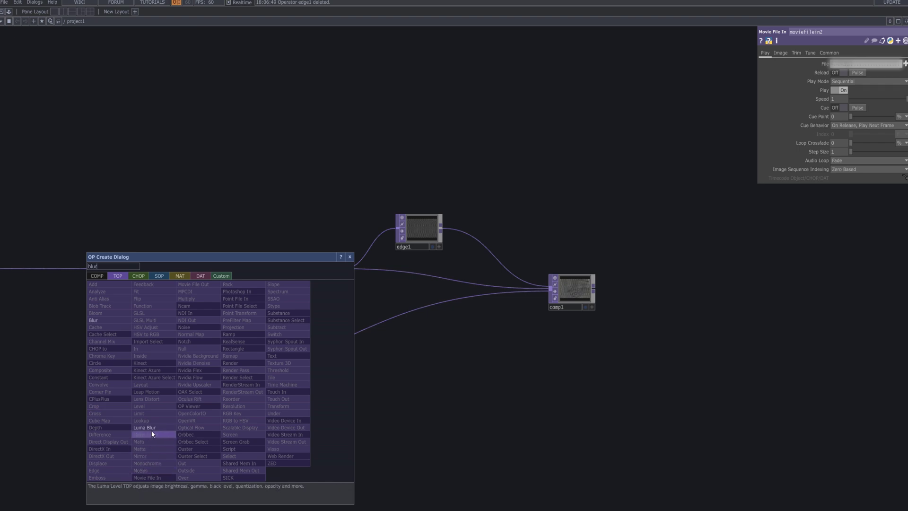
click(114, 323)
click(210, 373)
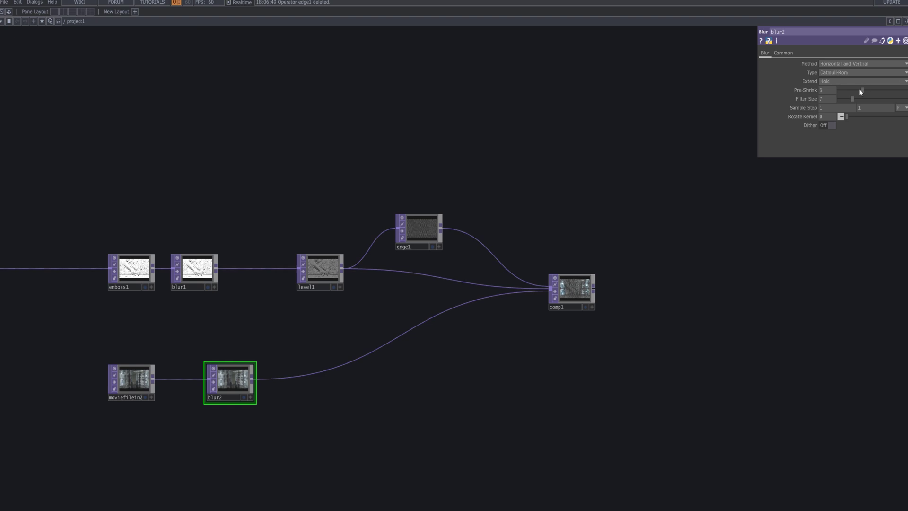
Set the new Blur operator's Pre-Shrink to 8 and Filter Size to 32
scroll(266, 411, up, 10)
drag(266, 412, 489, 438)
drag(859, 91, 907, 94)
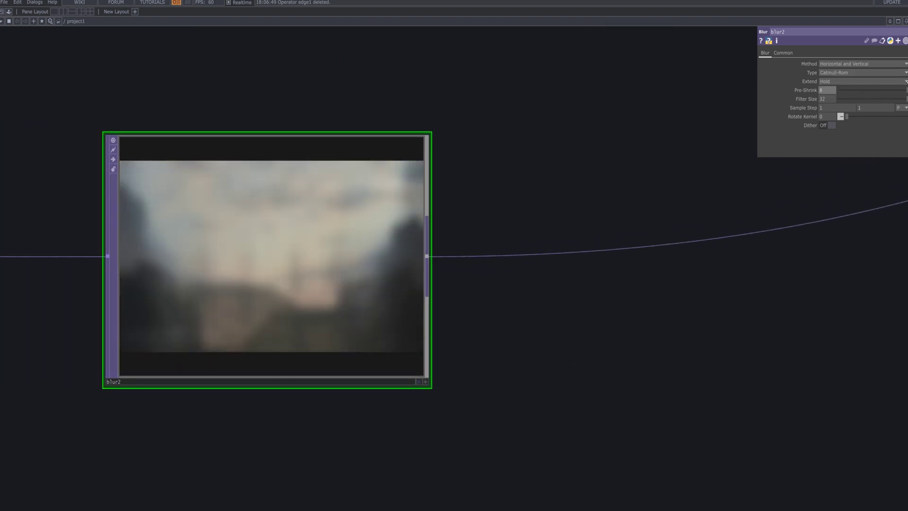
scroll(358, 359, down, 5)
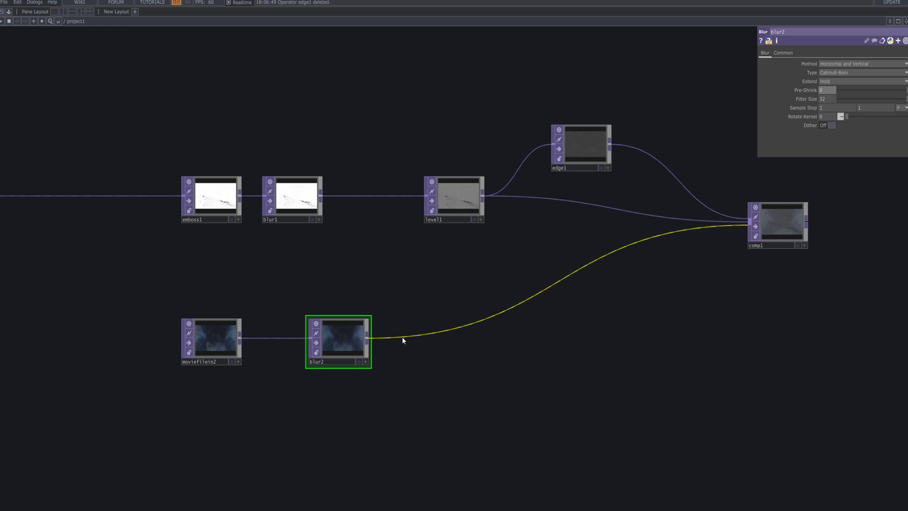
Insert a Level TOP between the second Blur and the Composite, and align it in a row directly beyond the Blur
right_click(422, 331)
click(422, 336)
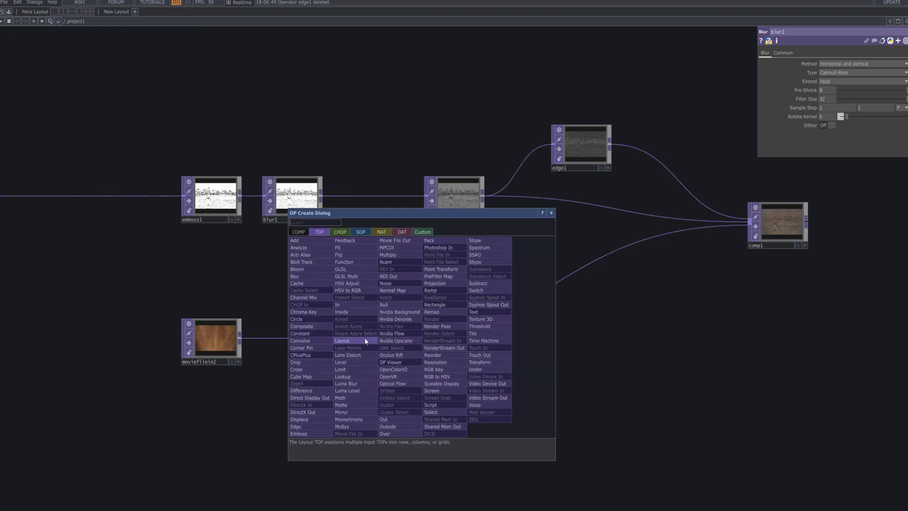
text(le)
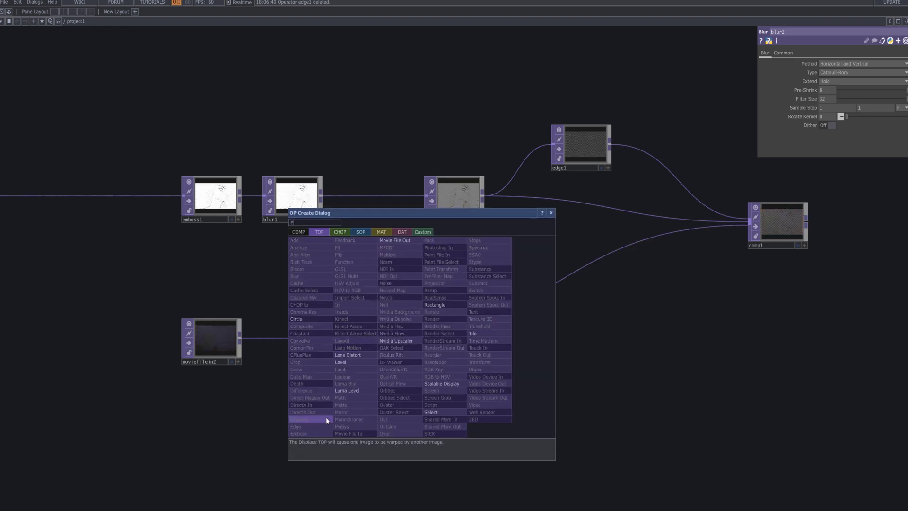
click(364, 362)
click(465, 356)
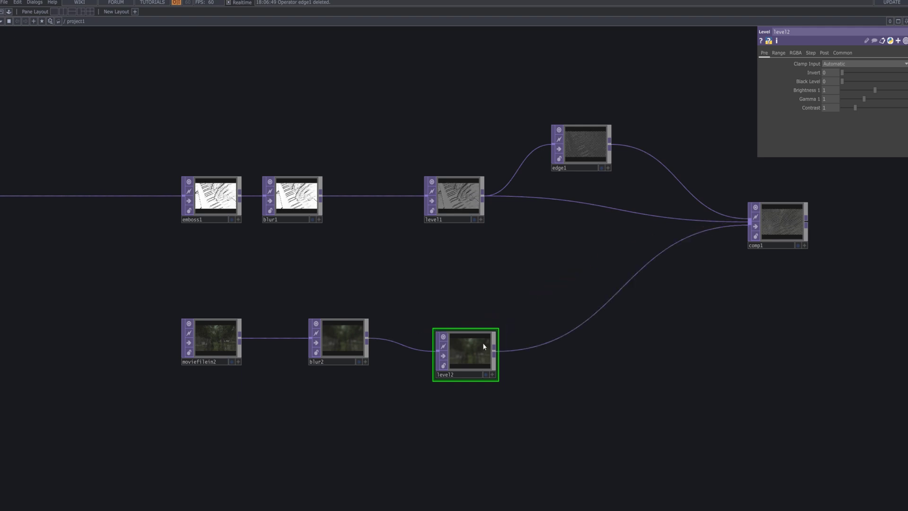
drag(483, 343, 445, 343)
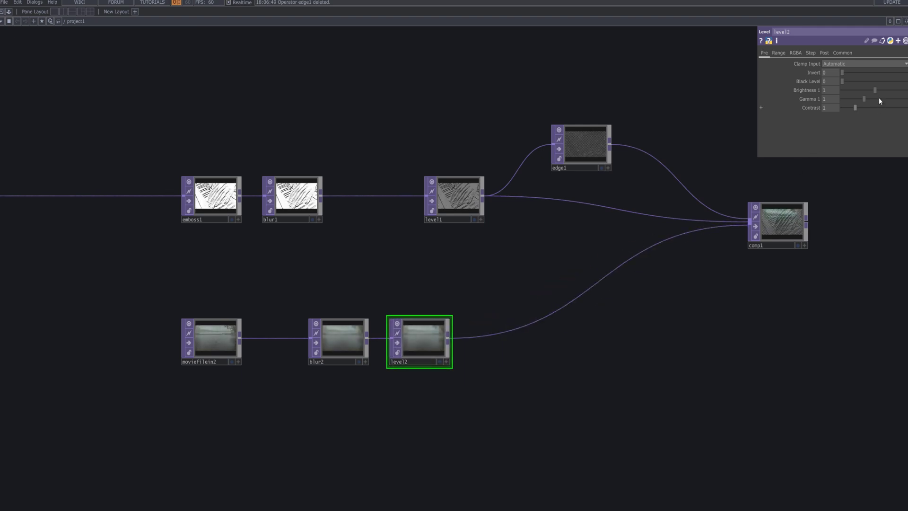
Set the second Level operator's Brightness to 0.86, Gamma to 1.39 and Contrast to 1.22, and check the composite result
drag(876, 91, 859, 110)
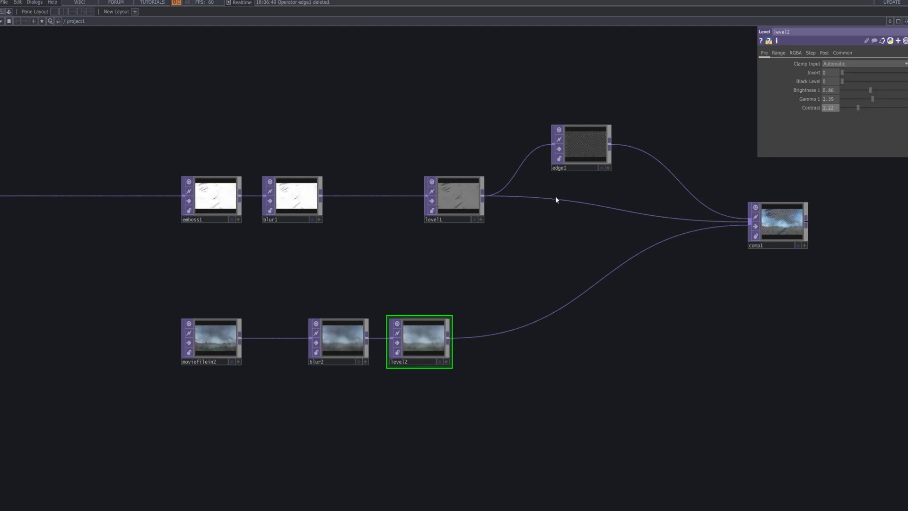
drag(588, 246, 390, 251)
click(595, 254)
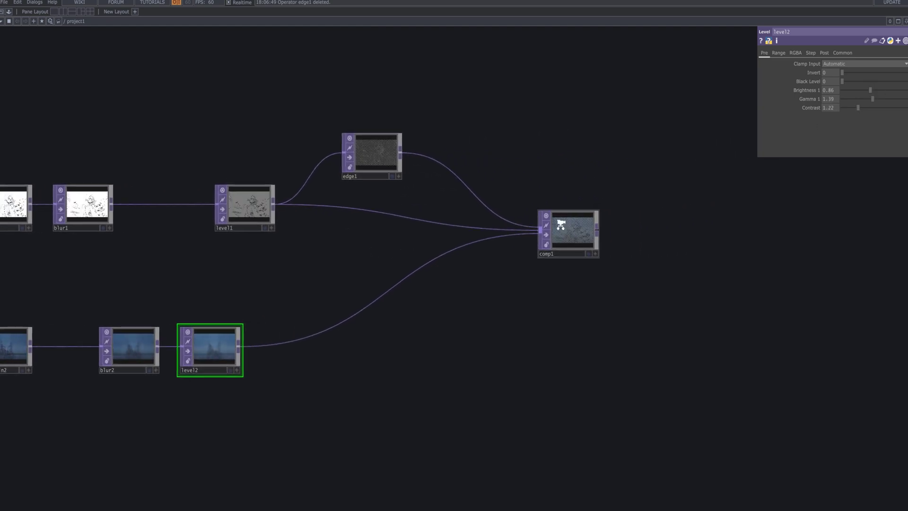
scroll(560, 224, up, 5)
scroll(562, 224, down, 4)
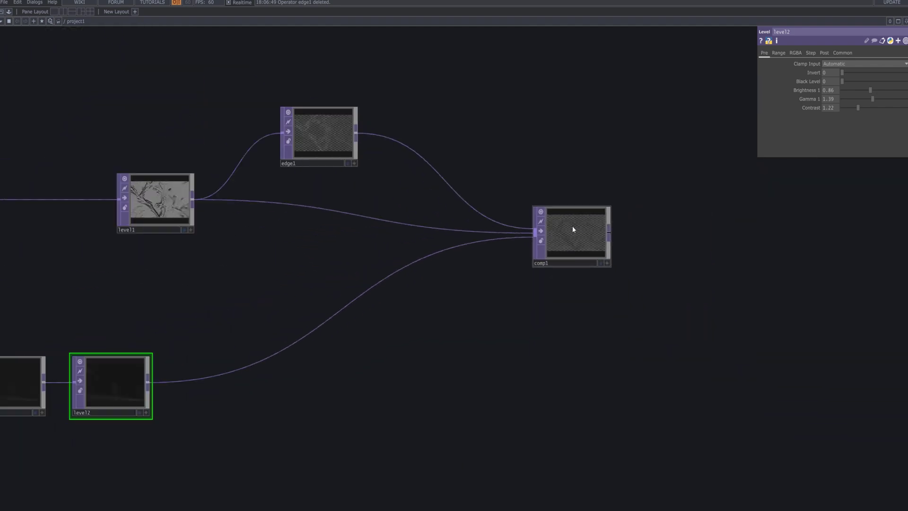
Add a Null TOP connected to the Composite's output, placed level with it
drag(605, 327, 429, 272)
key(Tab)
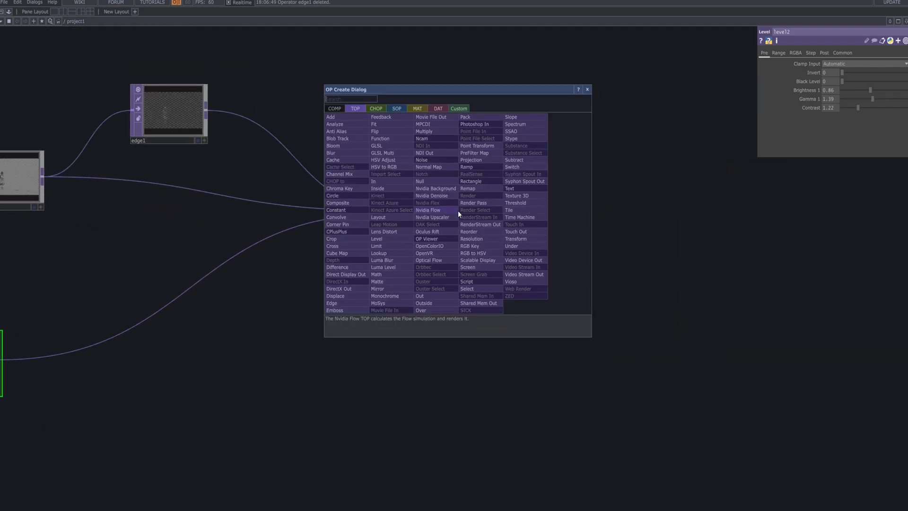
text(null)
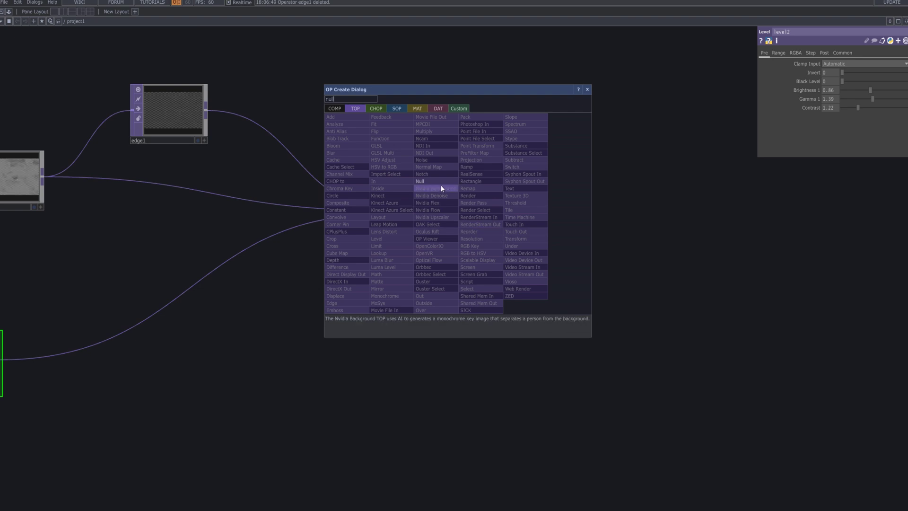
key(Return)
click(679, 214)
drag(595, 267, 475, 226)
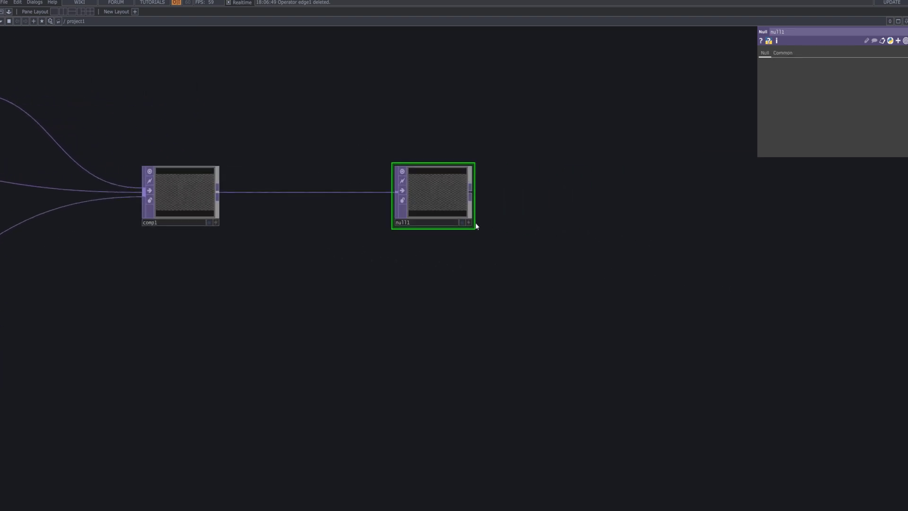
Add an Over TOP connected to the Null's output, placed beyond it in the same row
right_click(469, 192)
text(over)
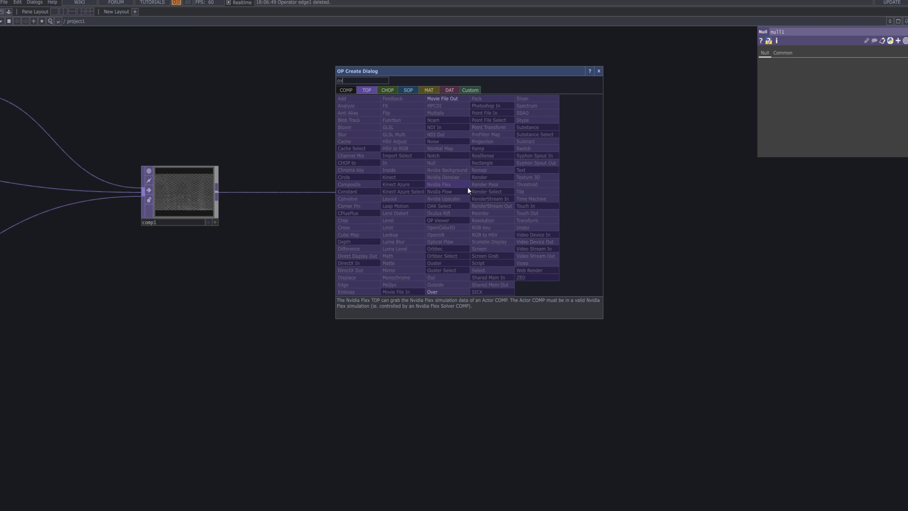
click(433, 291)
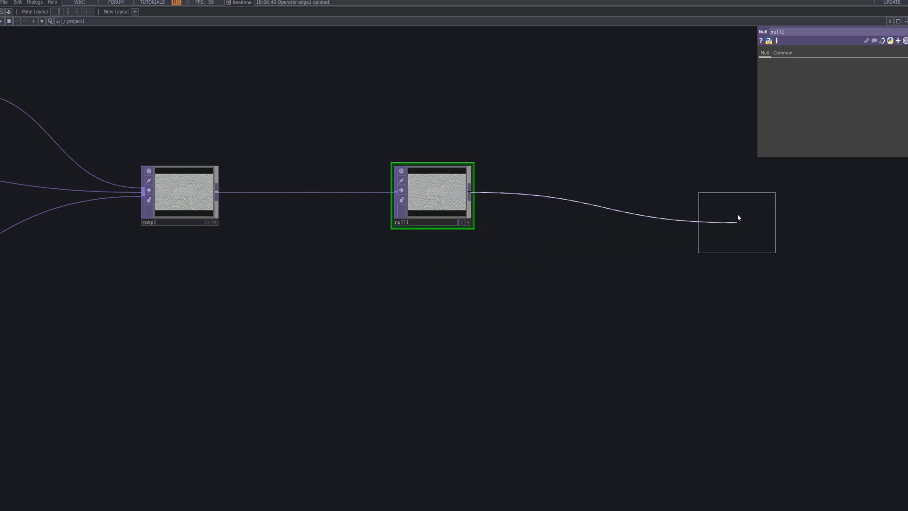
click(728, 189)
drag(638, 269, 554, 257)
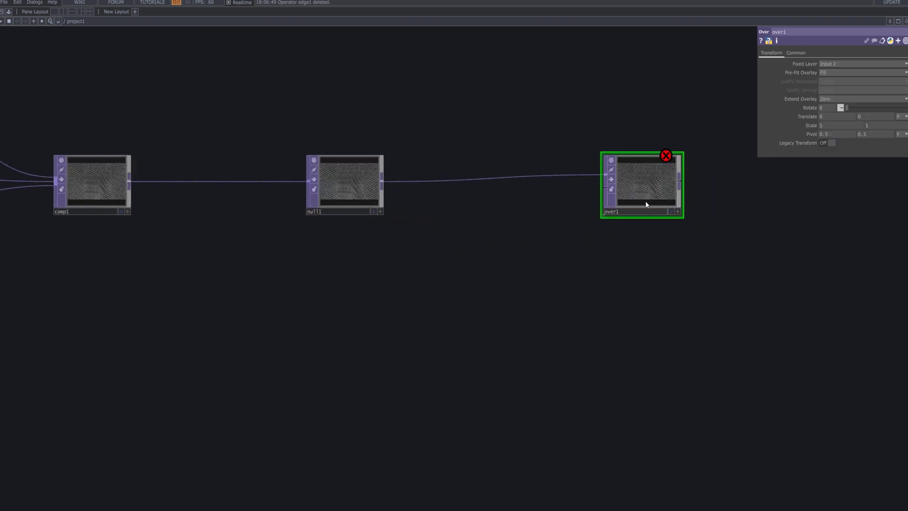
Add a Constant TOP below the Null and connect it to the second input of the Over operator
key(Tab)
text(con)
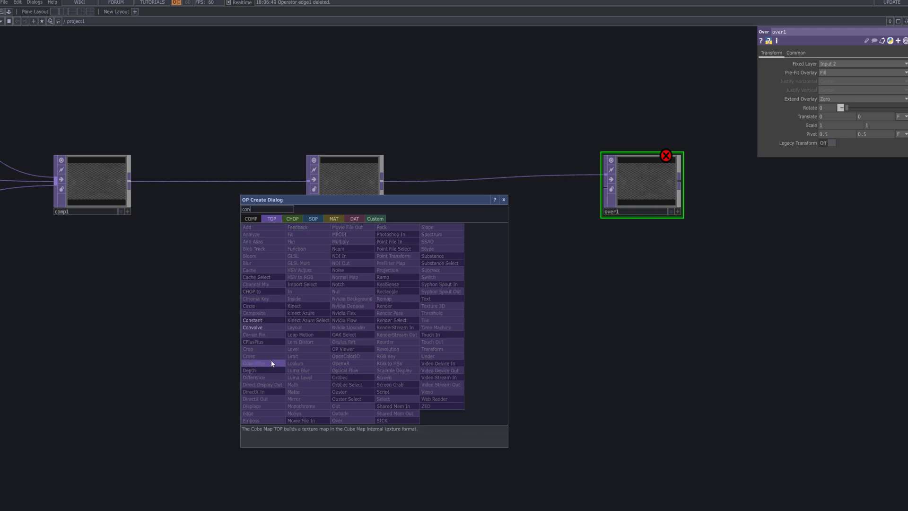
click(258, 320)
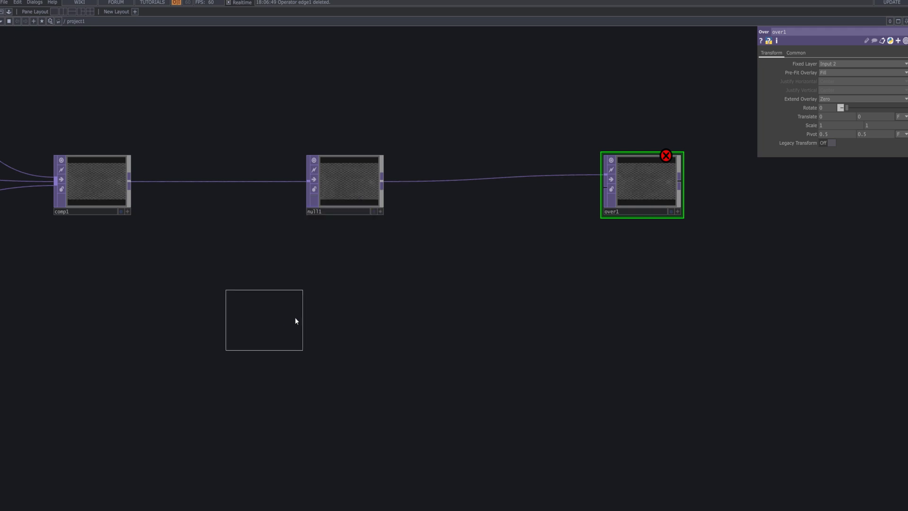
click(334, 311)
drag(338, 312, 357, 310)
scroll(626, 159, up, 6)
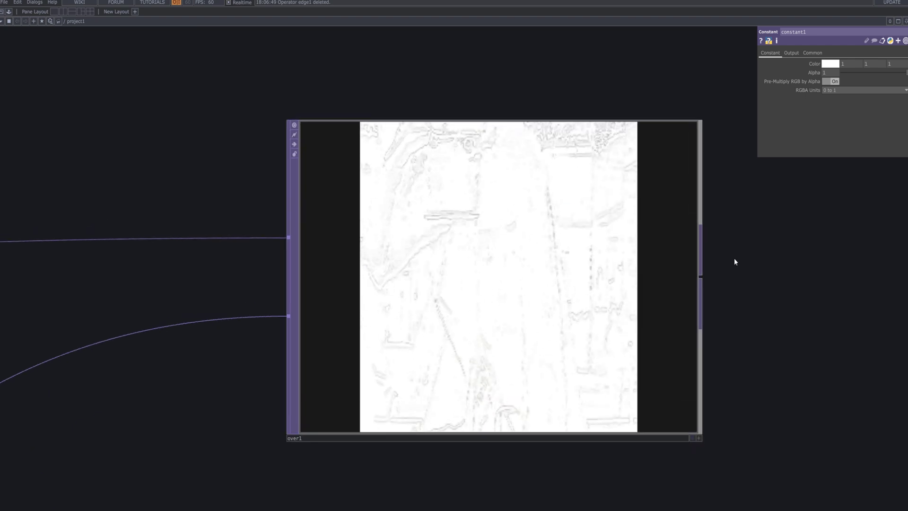
Set the Constant operator's color to black, with Value at 0
click(830, 63)
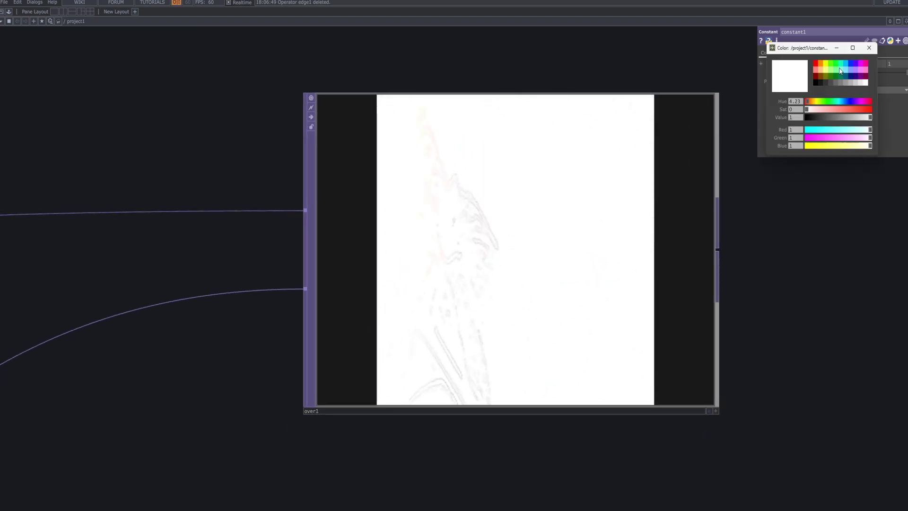
drag(859, 113, 804, 81)
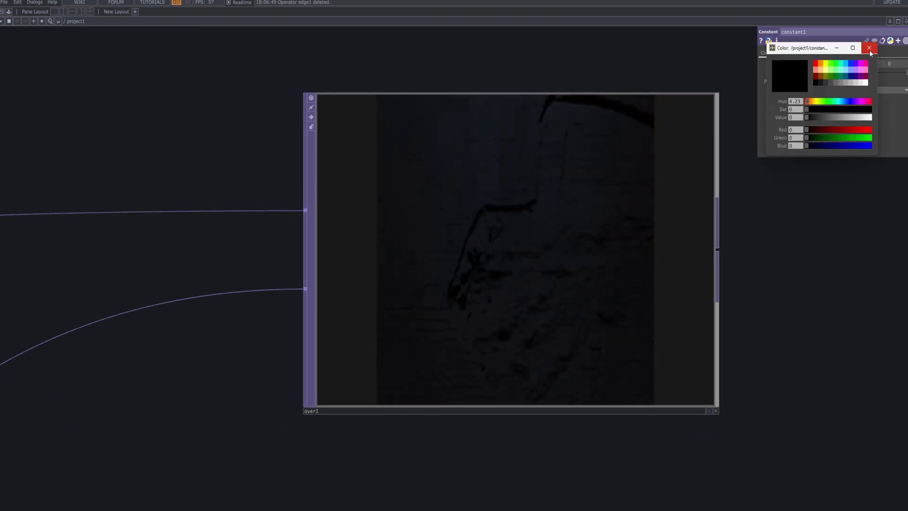
mouse_move(807, 117)
mouse_down()
mouse_move(830, 121)
mouse_move(804, 119)
mouse_up()
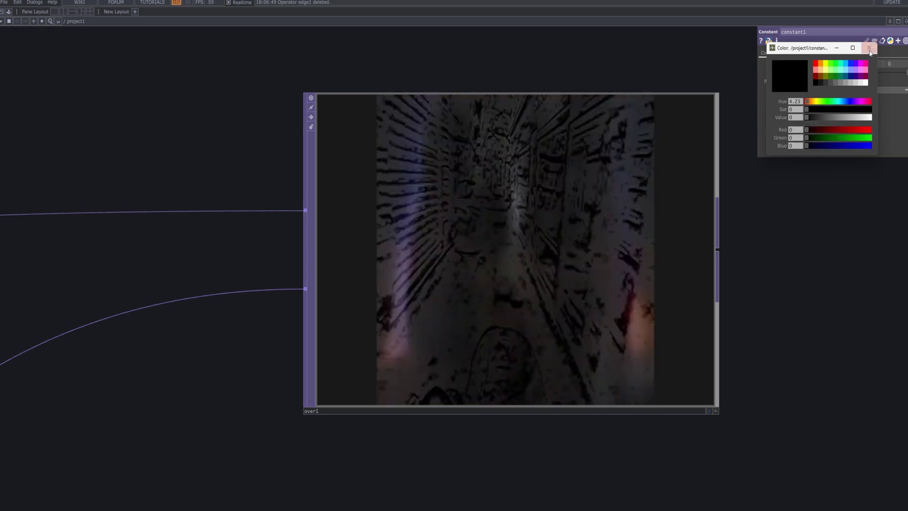
Set the Constant operator's output to a custom resolution of 1920 x 1080
click(869, 48)
click(812, 53)
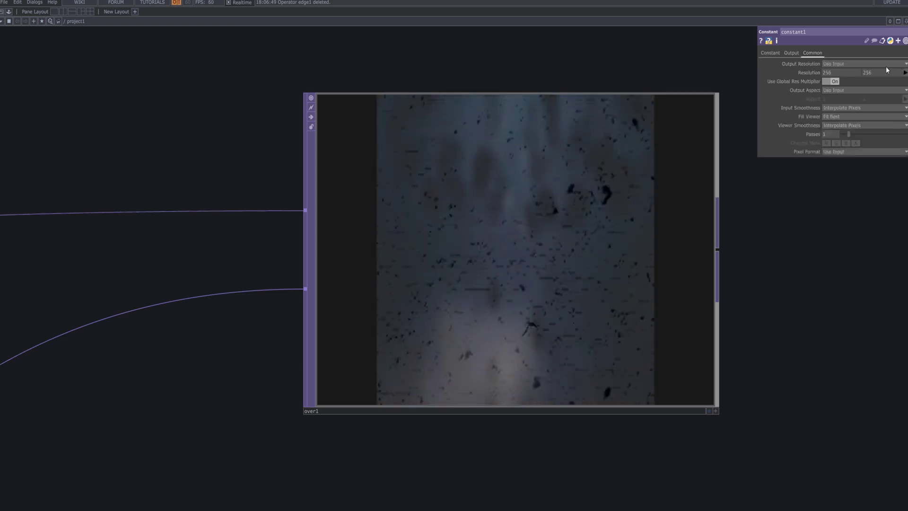
click(905, 64)
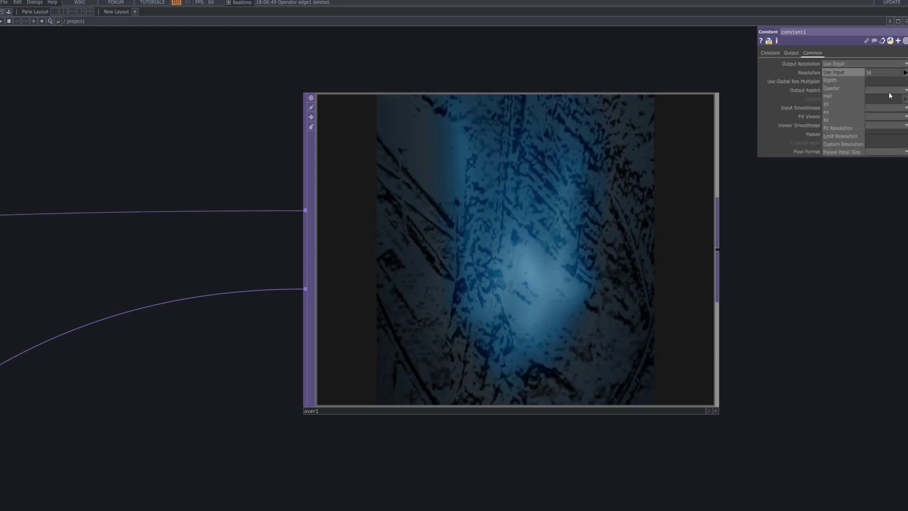
click(842, 144)
click(904, 72)
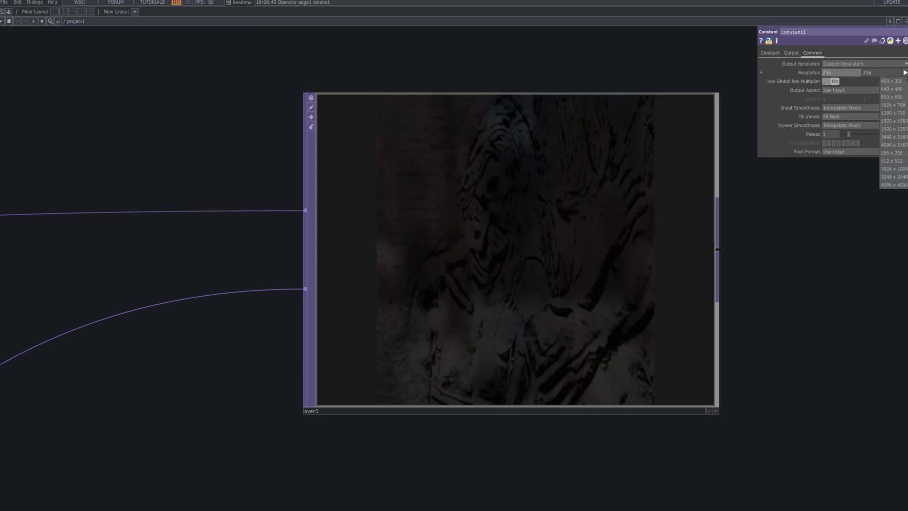
click(892, 122)
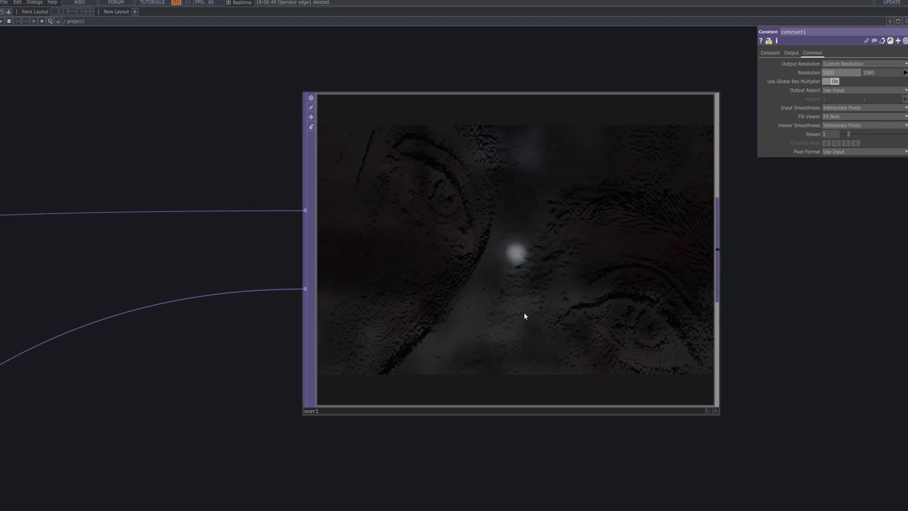
Set Gamma to 1.7 and Contrast to 1.8 on the Level operator that follows the embossed video's blur
scroll(496, 331, down, 3)
scroll(472, 340, down, 6)
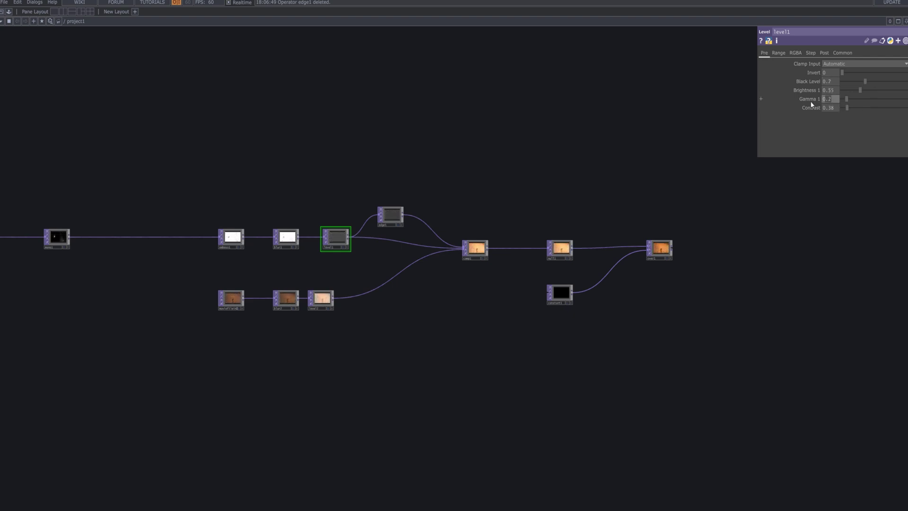
text(1.7)
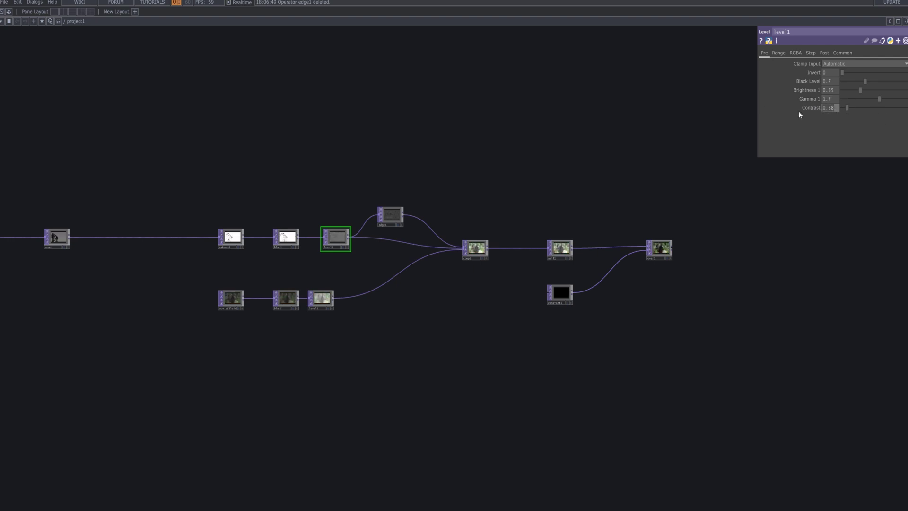
text(1.8)
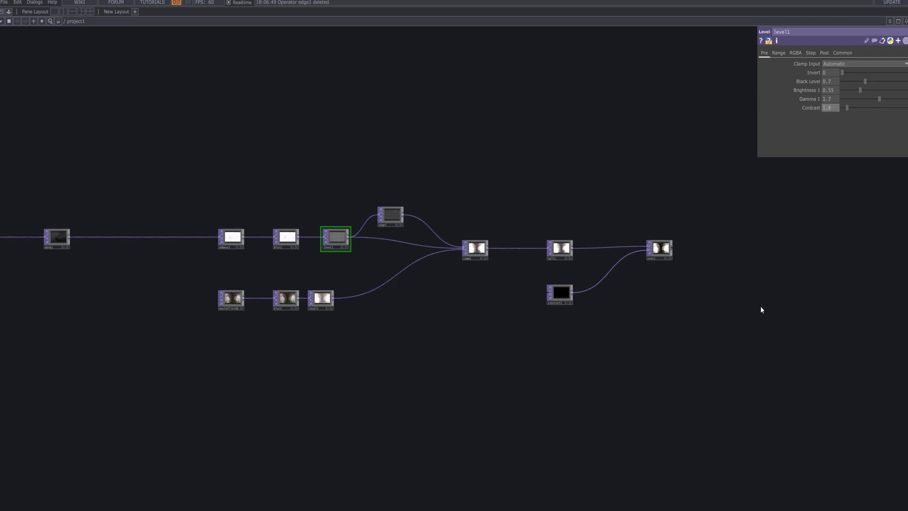
key(Return)
Examine the Over operator's output up close along with the Null and Constant operators feeding it
scroll(558, 278, up, 5)
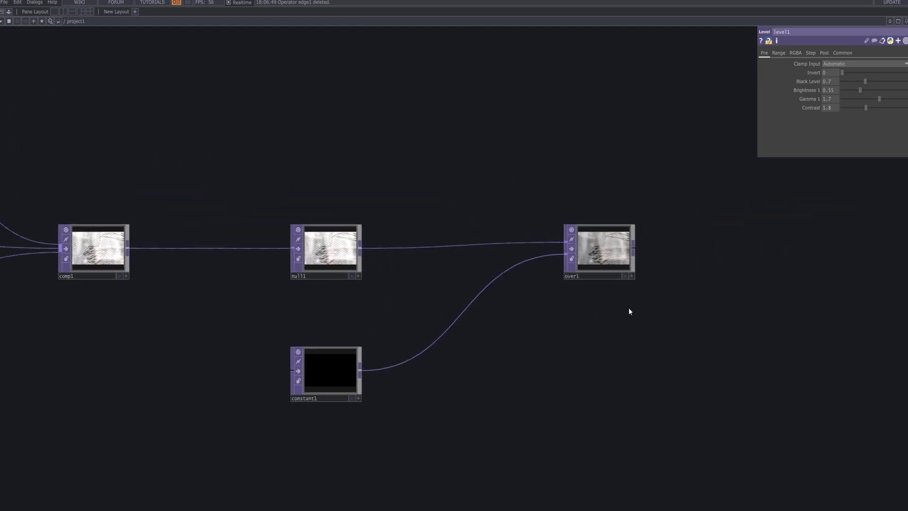
scroll(636, 307, up, 5)
drag(647, 309, 669, 472)
scroll(704, 405, up, 2)
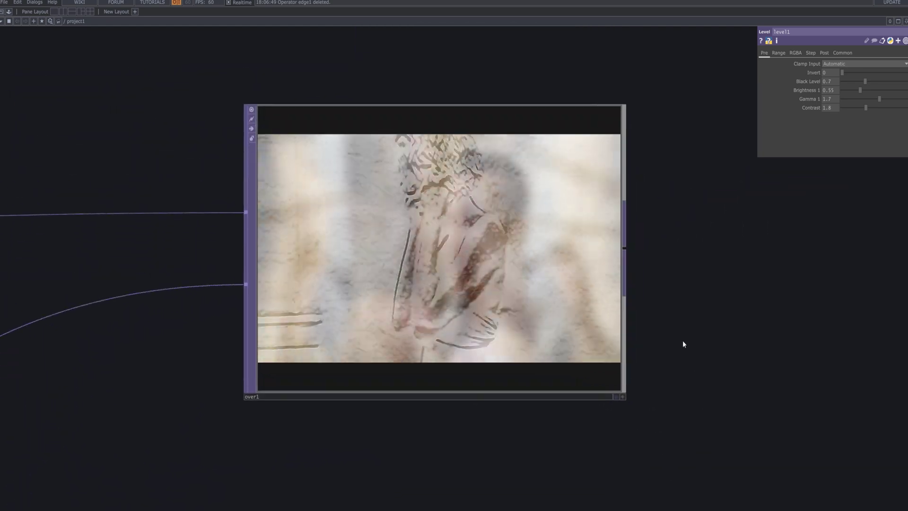
drag(682, 339, 741, 393)
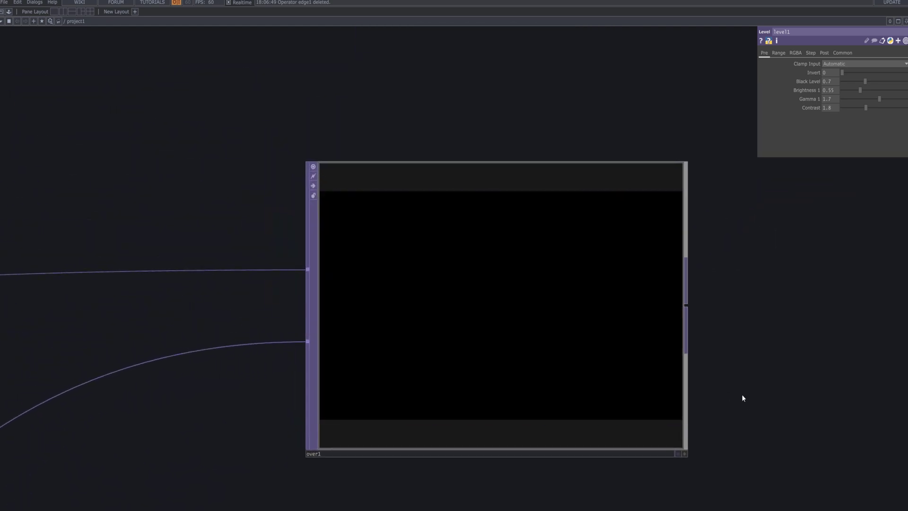
scroll(741, 393, down, 6)
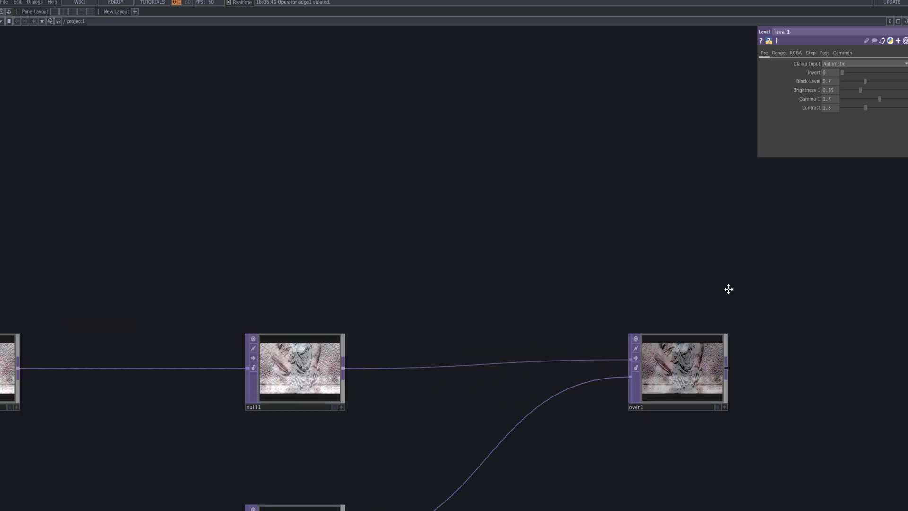
drag(728, 288, 686, 102)
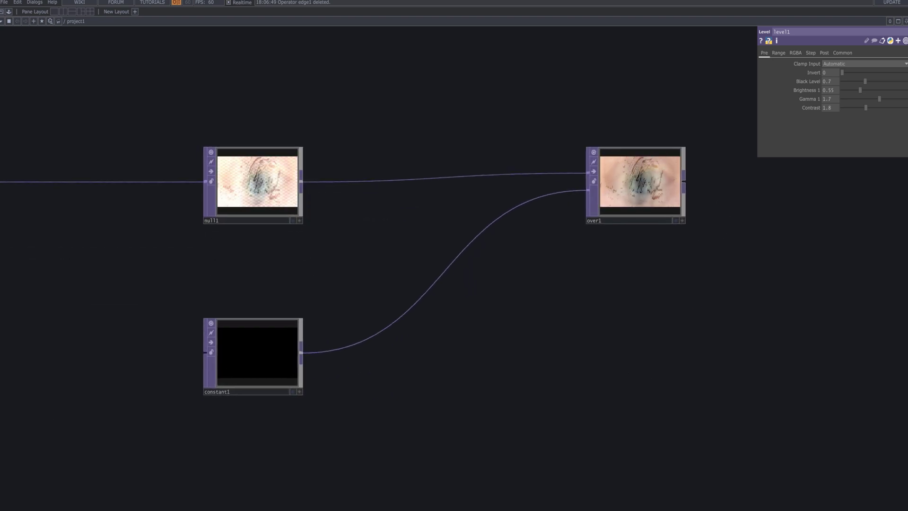
mouse_move(469, 510)
scroll(623, 297, down, 5)
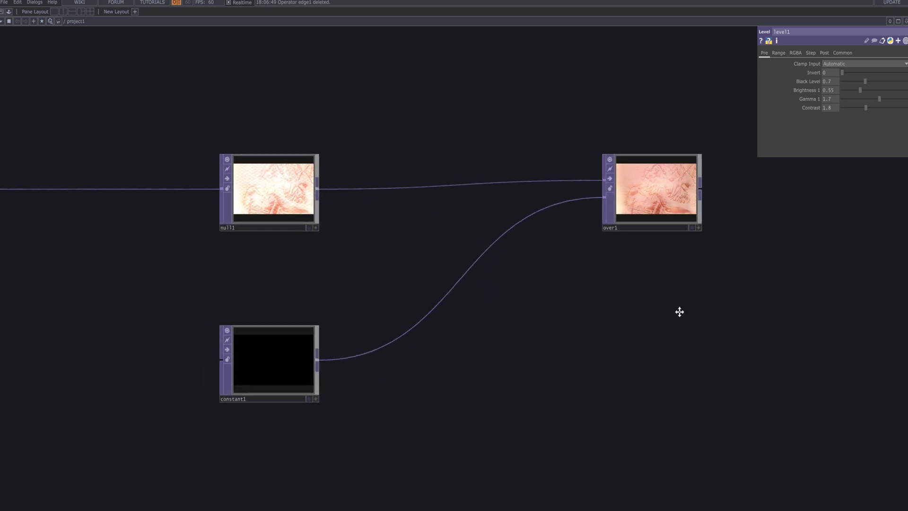
drag(677, 315, 738, 362)
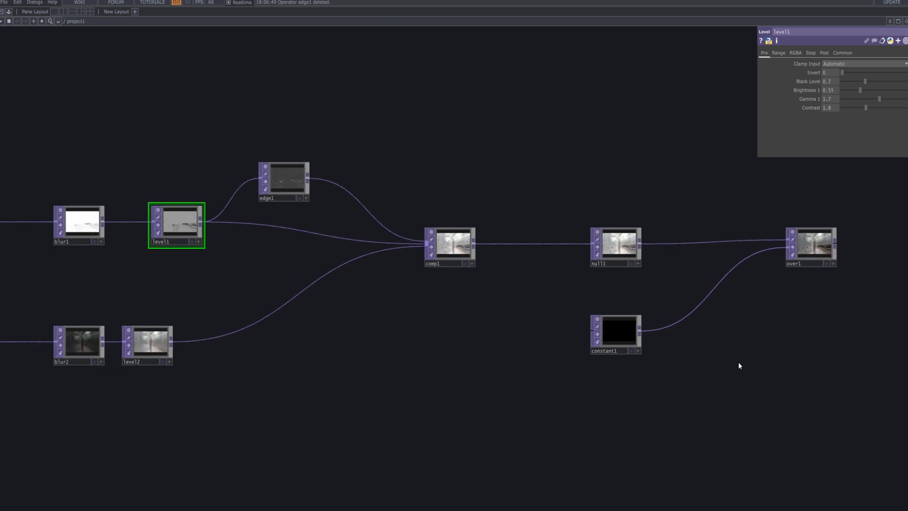
Set Brightness to 0.49 and Contrast to 0.95 on the Level operator in the blurred video color branch
scroll(401, 358, down, 5)
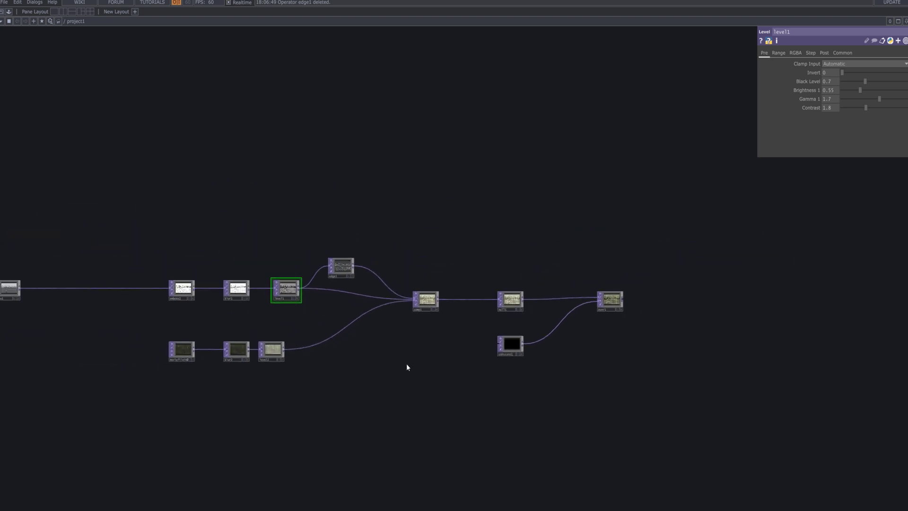
drag(407, 363, 403, 333)
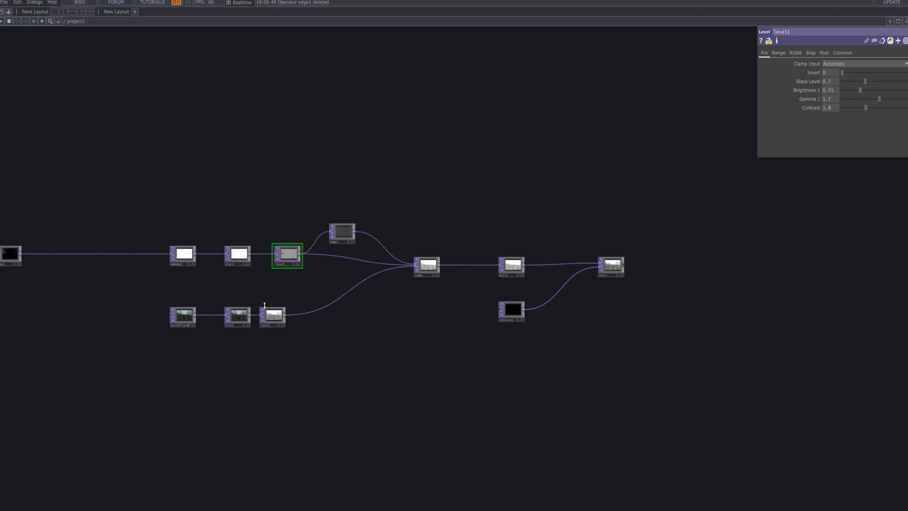
scroll(269, 308, up, 5)
scroll(286, 342, down, 4)
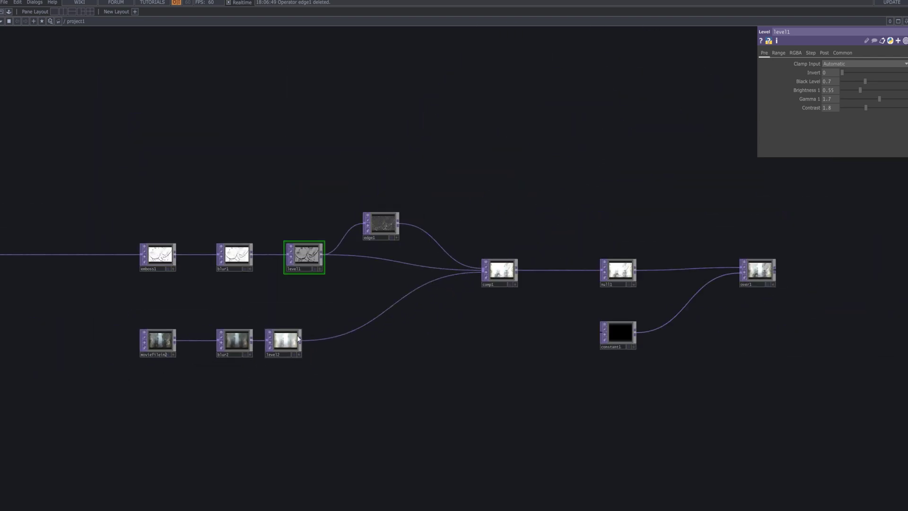
click(297, 335)
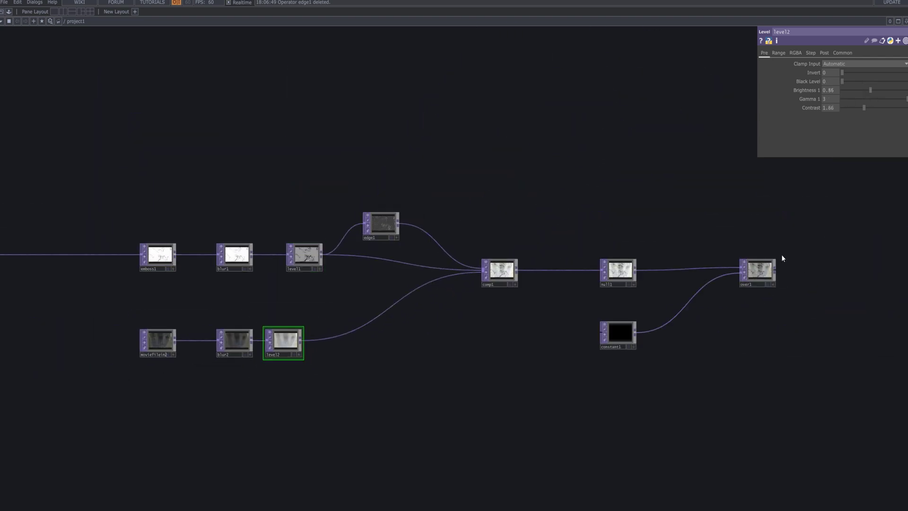
mouse_move(869, 89)
mouse_down()
mouse_move(848, 90)
mouse_move(892, 90)
mouse_move(867, 92)
mouse_up()
scroll(842, 308, up, 5)
scroll(582, 212, up, 5)
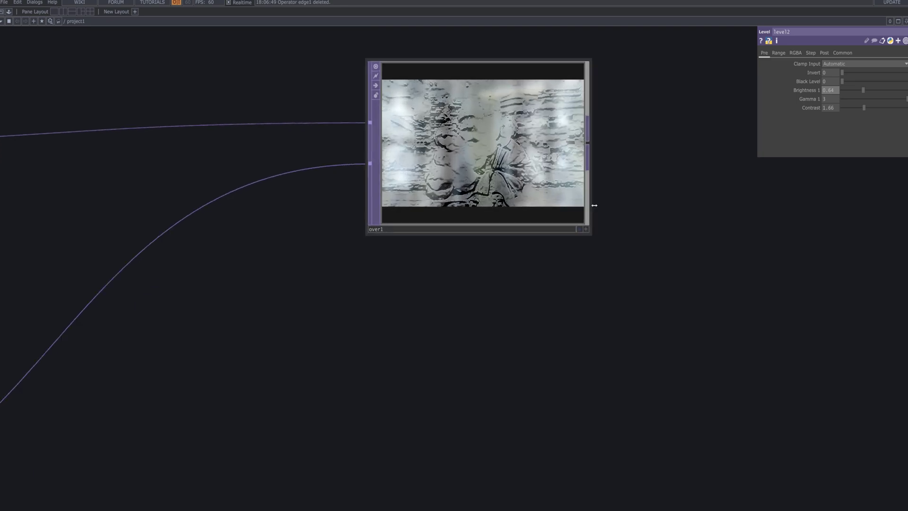
drag(669, 260, 743, 365)
drag(862, 91, 857, 118)
mouse_move(903, 100)
mouse_down()
mouse_move(882, 101)
mouse_move(907, 106)
mouse_up()
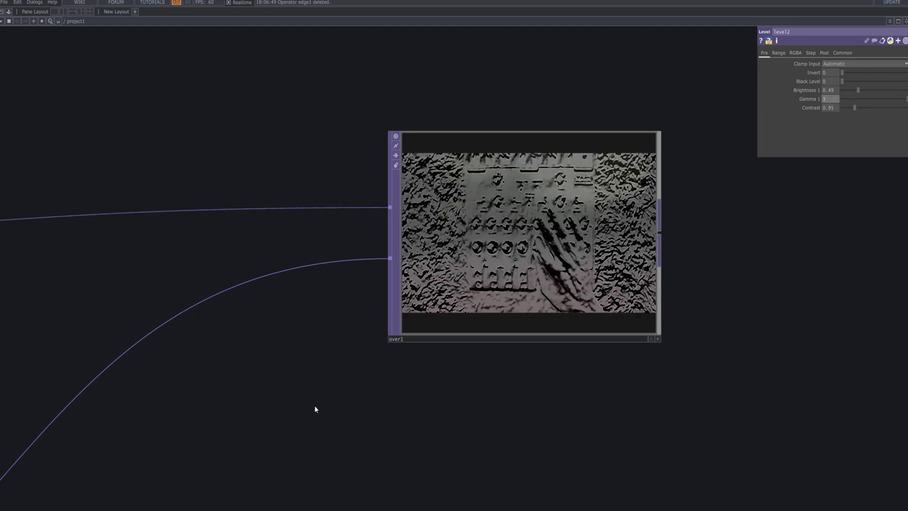
Review the parameters of the Edge, Level, Emboss and Blur operators in the line effect branch
scroll(309, 397, down, 8)
drag(232, 344, 706, 253)
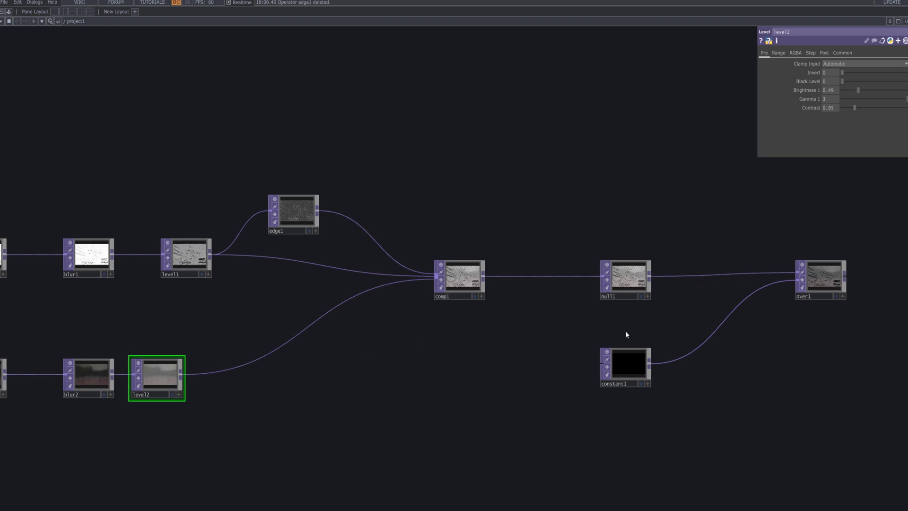
drag(512, 340, 627, 343)
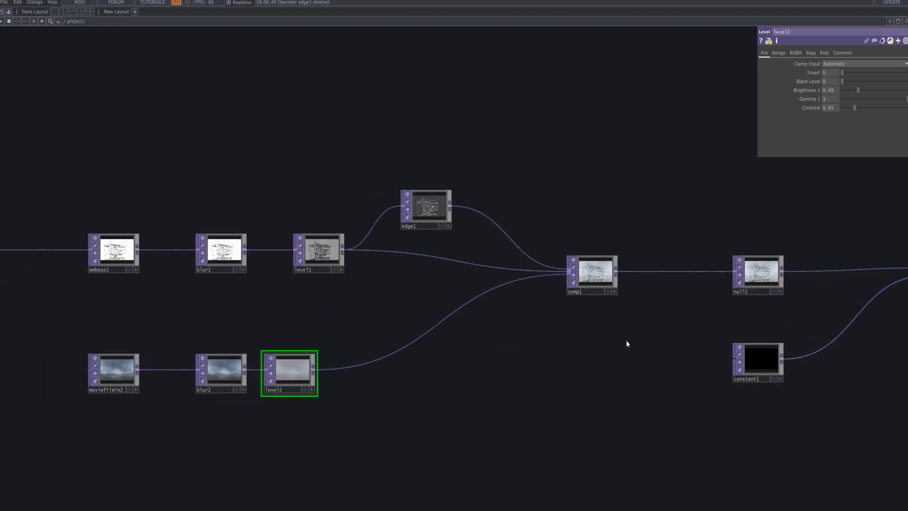
click(433, 200)
click(333, 265)
drag(357, 310, 390, 306)
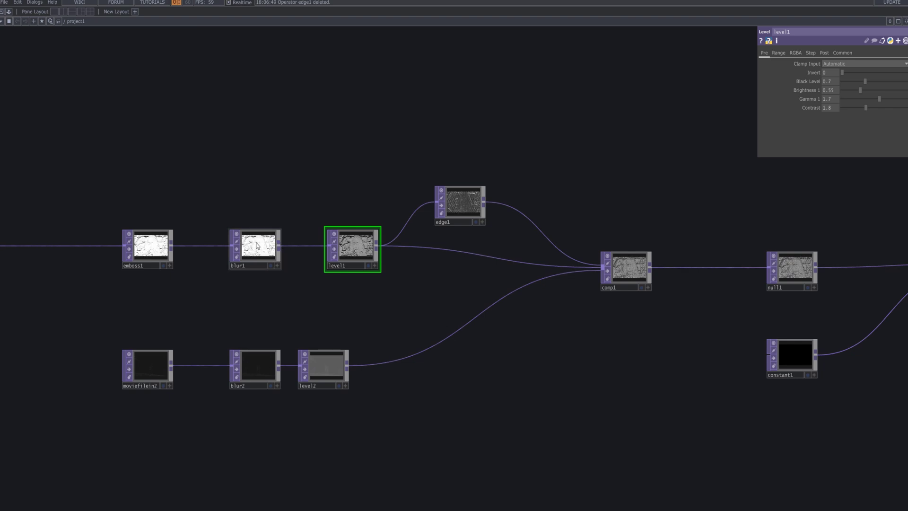
click(158, 246)
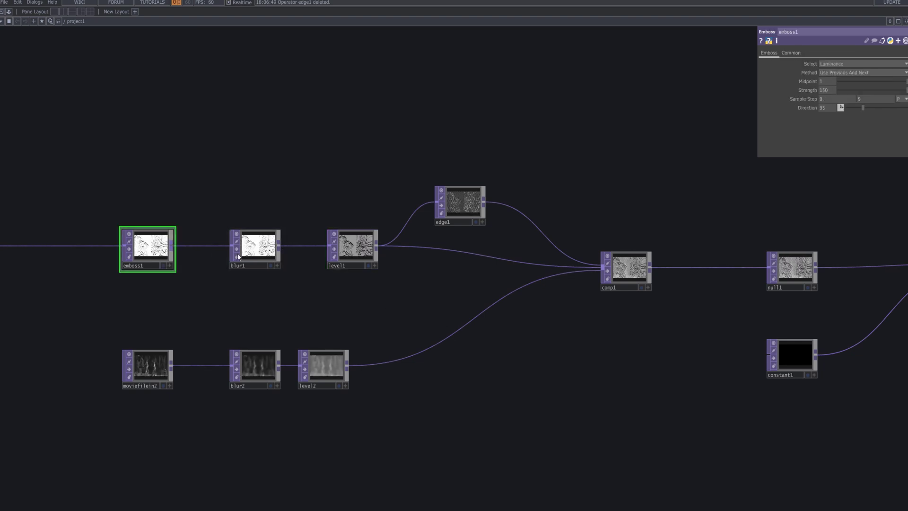
click(281, 256)
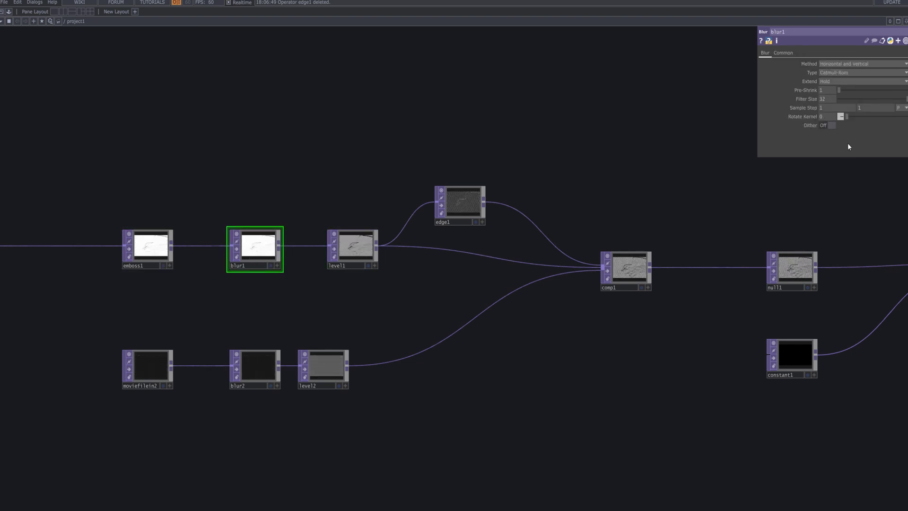
Try Invert at 1 on the line branch's Level operator, and restore it to 0
click(357, 261)
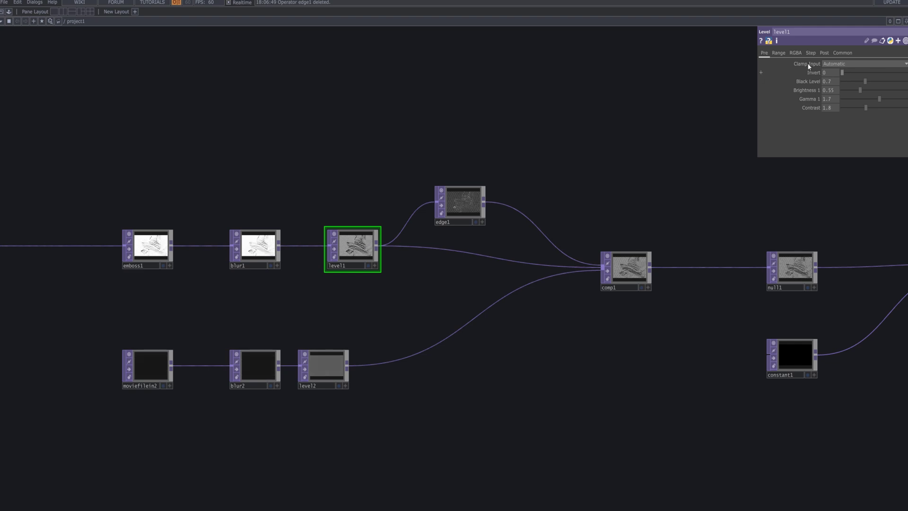
click(778, 52)
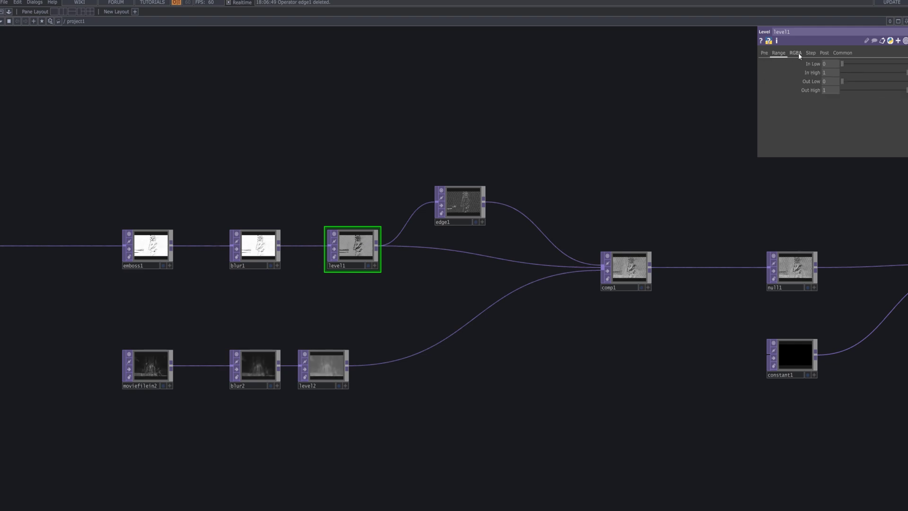
click(765, 53)
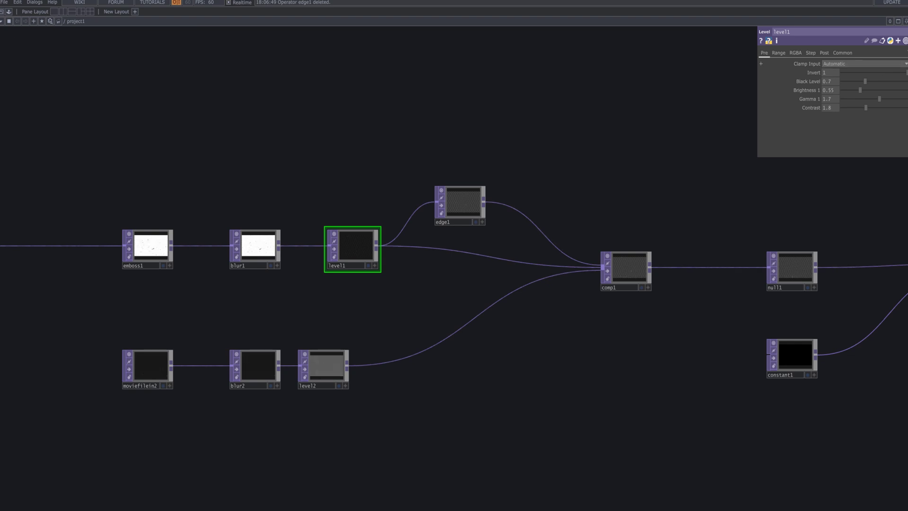
drag(905, 72, 712, 69)
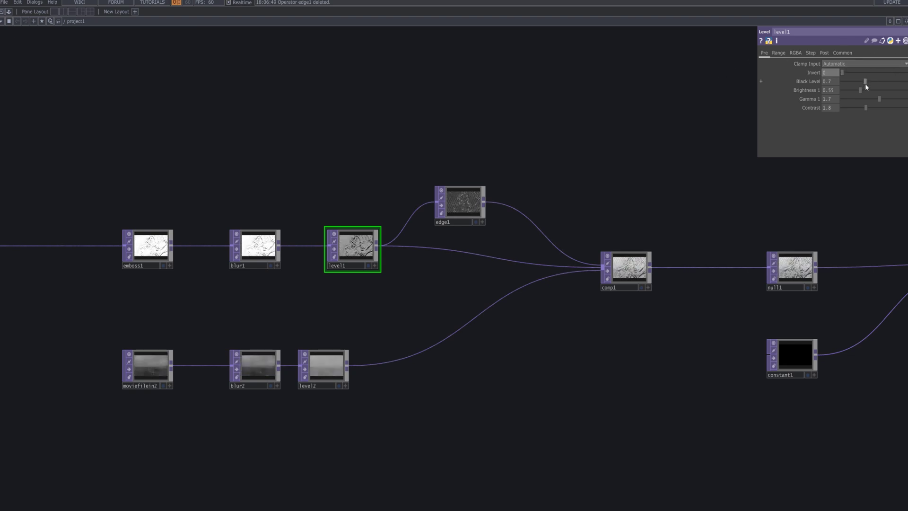
Set the Edge operator's Strength to 4.47 and check the look of the Over operator's output
scroll(679, 336, up, 3)
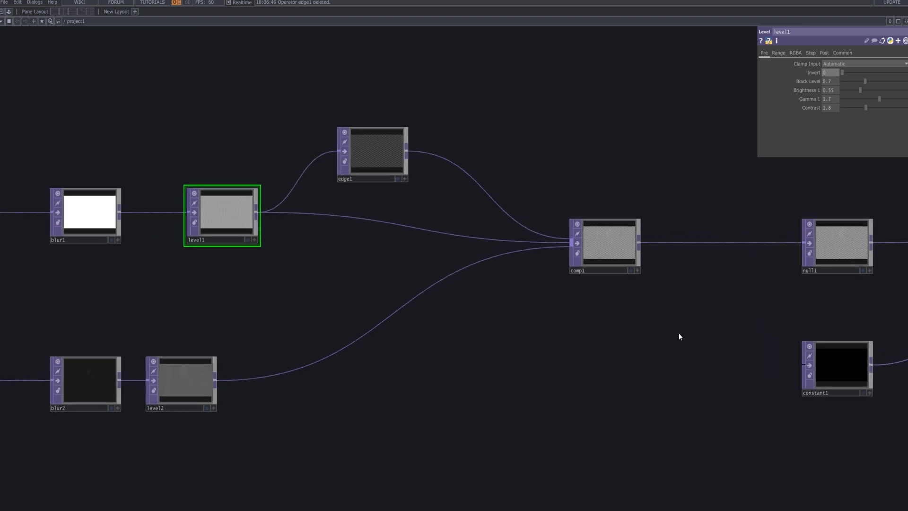
click(624, 250)
click(387, 165)
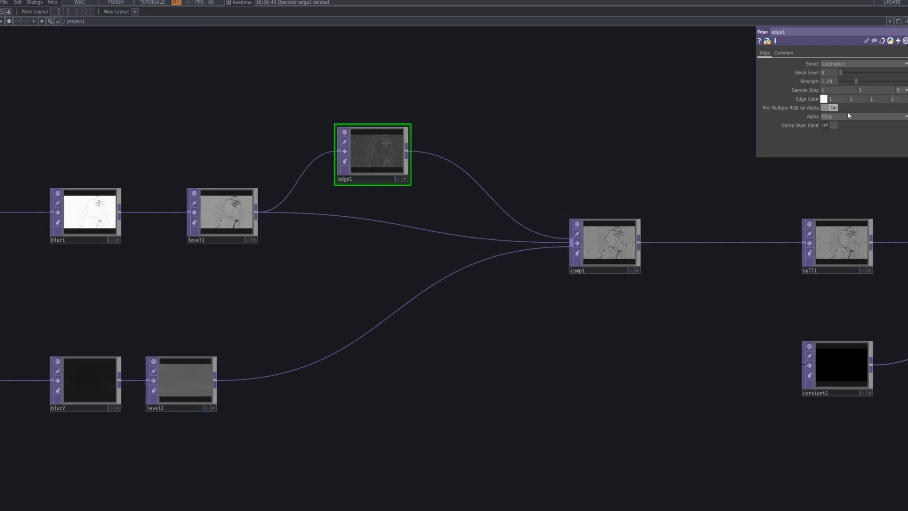
drag(840, 82, 873, 82)
drag(798, 346, 201, 324)
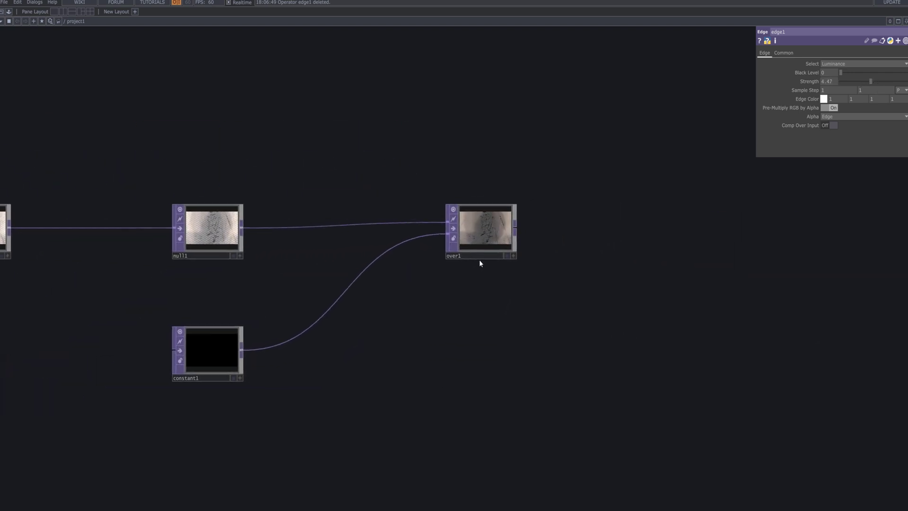
scroll(480, 259, up, 6)
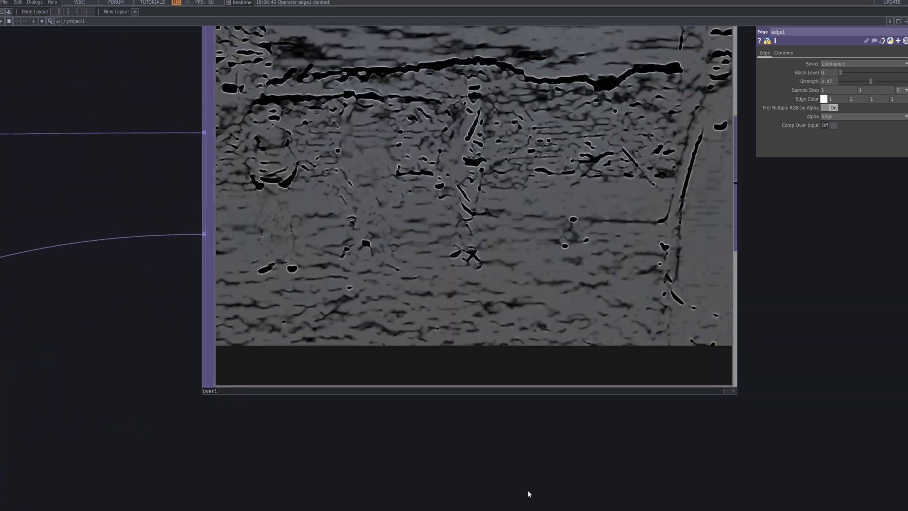
scroll(529, 481, down, 4)
scroll(515, 455, down, 6)
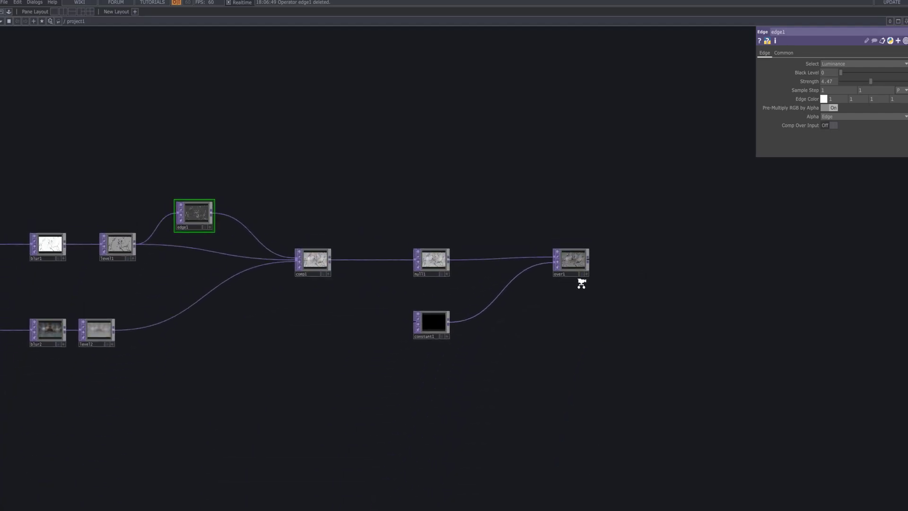
scroll(580, 284, up, 7)
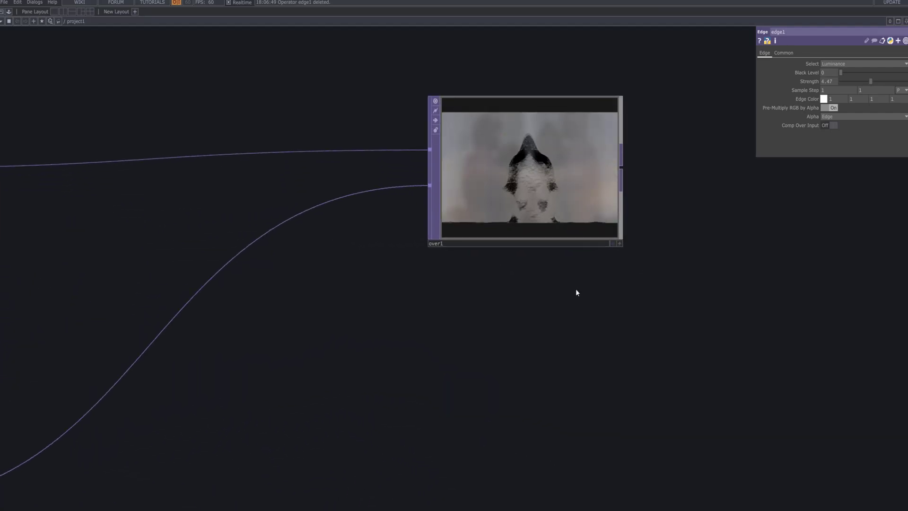
Set the Filter Size of the Blur operator in the line effect branch to 16
scroll(576, 290, down, 5)
drag(500, 319, 790, 341)
scroll(540, 321, down, 5)
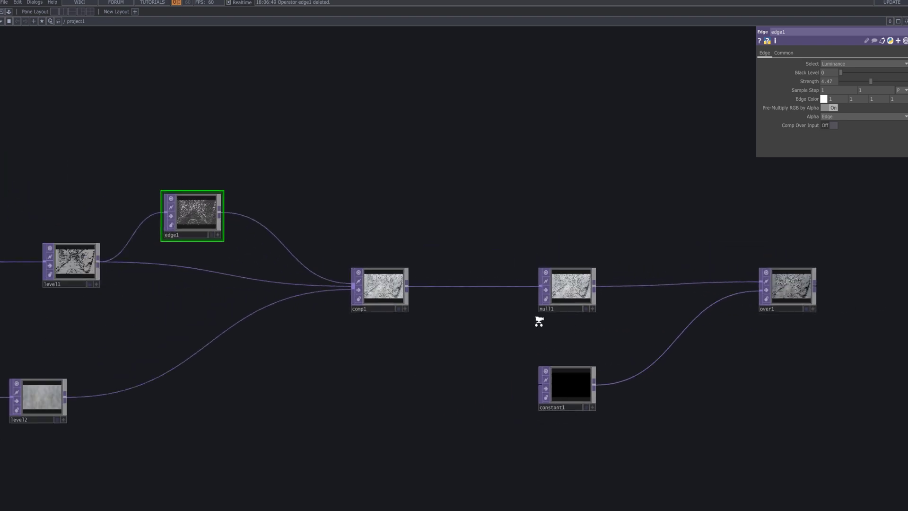
drag(498, 335, 552, 288)
click(230, 322)
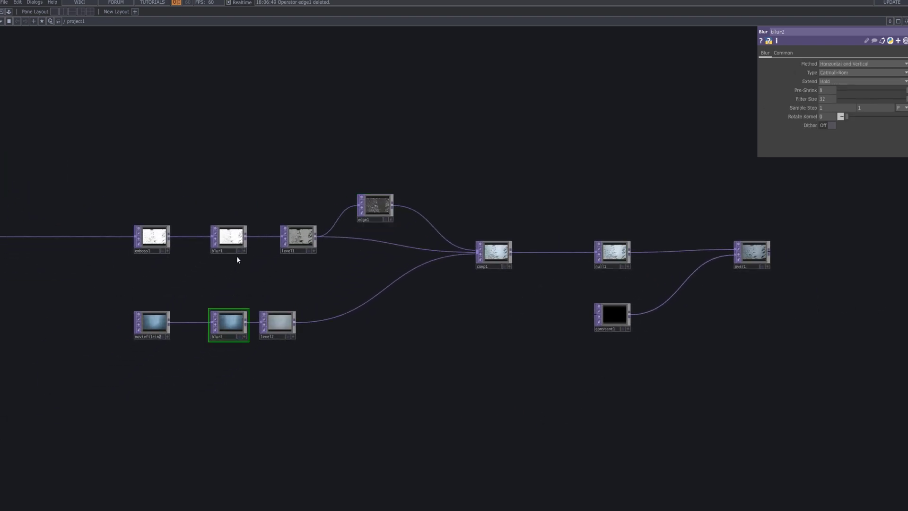
click(231, 238)
drag(892, 99, 879, 98)
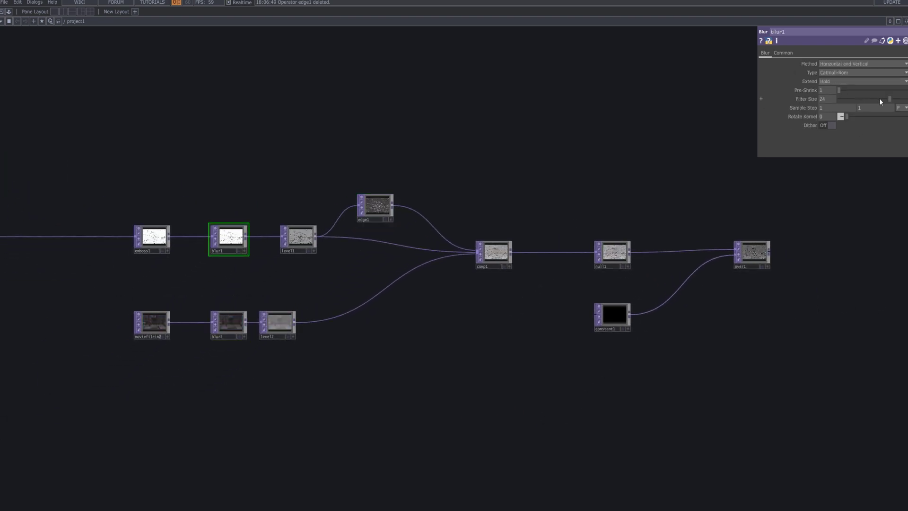
Connect the line branch's Blur output directly to the Edge operator's input, bypassing the Level operator
scroll(267, 317, up, 5)
drag(288, 237, 474, 453)
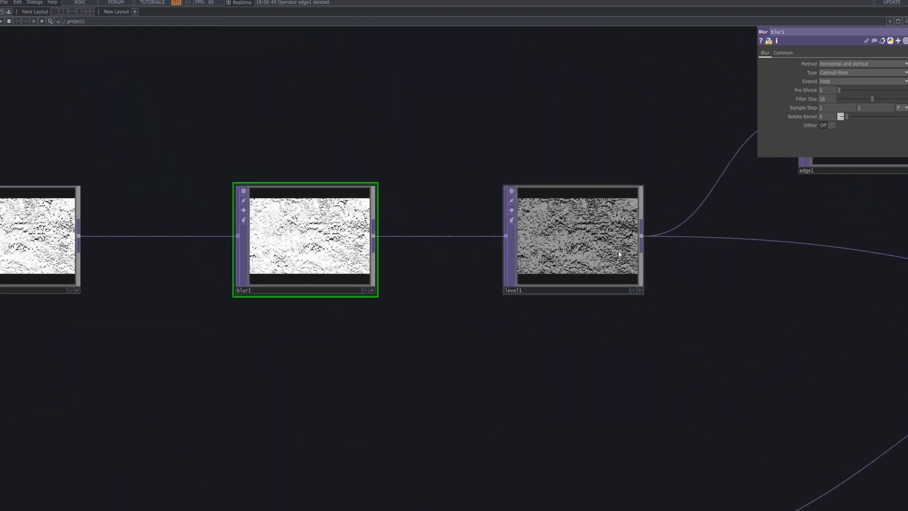
drag(595, 258, 568, 258)
drag(556, 408, 341, 510)
drag(159, 374, 456, 251)
click(585, 254)
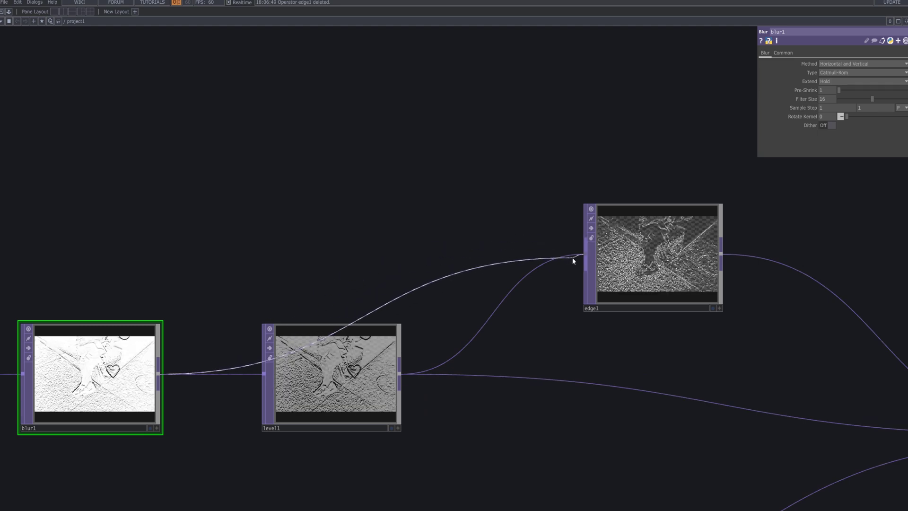
Move the line branch's Level operator up out of the chain and wire the Blur output directly into the Composite in its place
drag(338, 424, 336, 186)
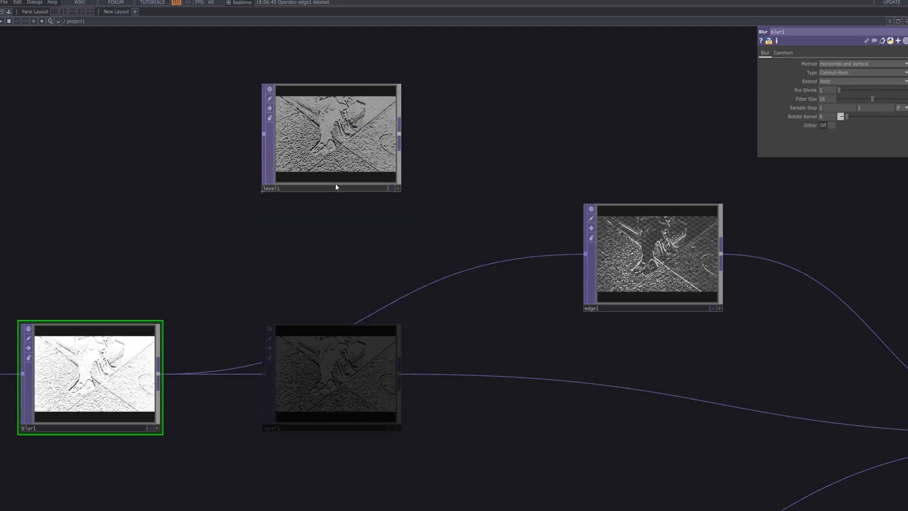
click(166, 374)
drag(521, 393, 566, 400)
key(h)
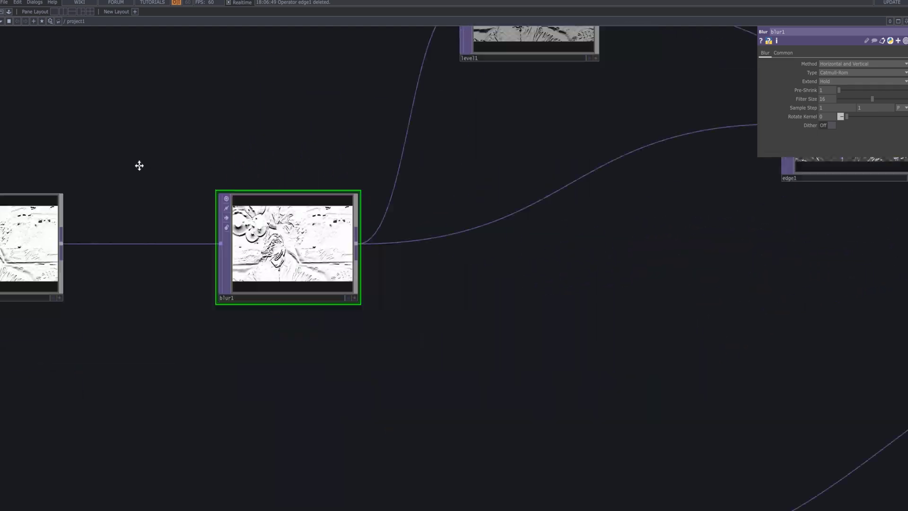
drag(143, 168, 359, 197)
click(341, 194)
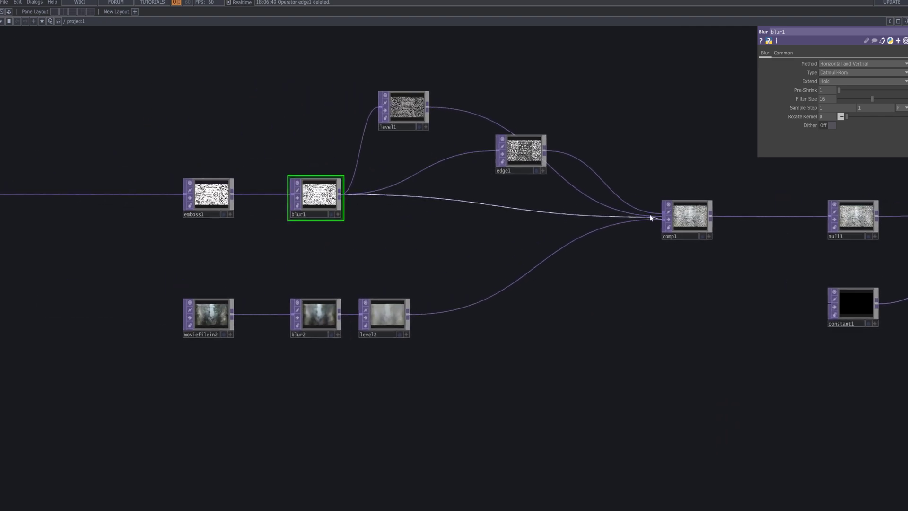
click(665, 216)
Examine the Over operator's output and trace the network back through the Composite to the line branch
drag(685, 278, 200, 286)
scroll(391, 236, up, 10)
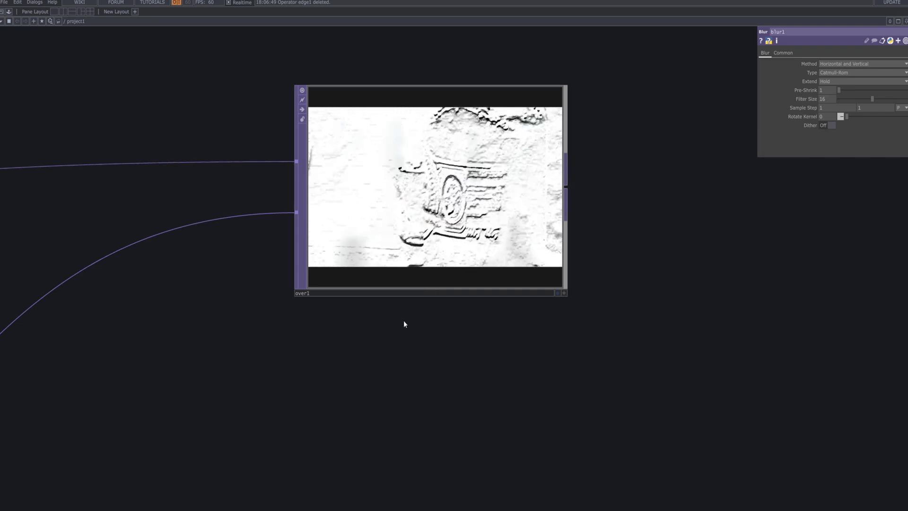
scroll(408, 319, down, 2)
scroll(408, 318, down, 5)
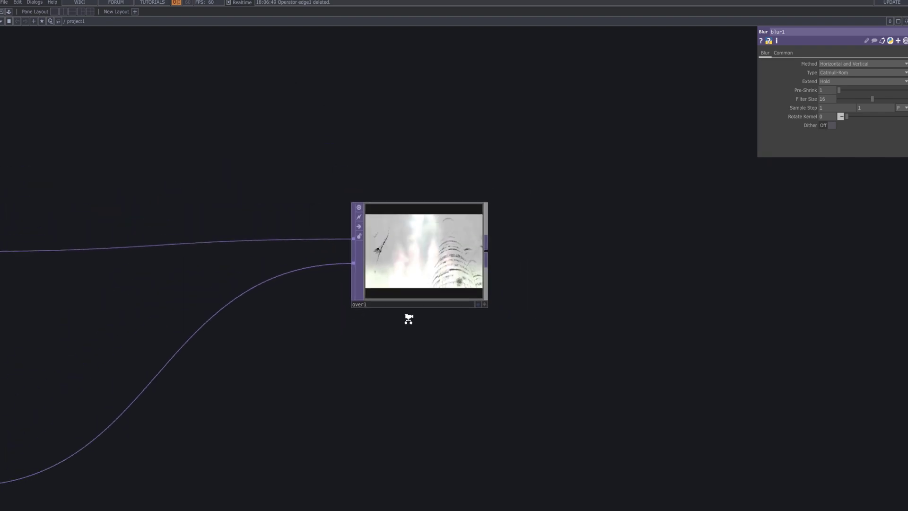
drag(599, 322, 857, 302)
drag(396, 339, 795, 335)
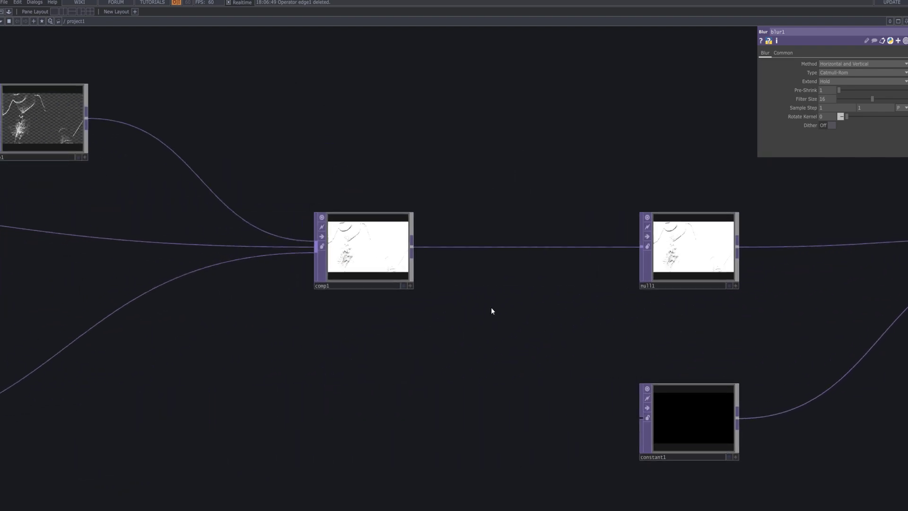
drag(375, 313, 387, 312)
scroll(387, 312, down, 6)
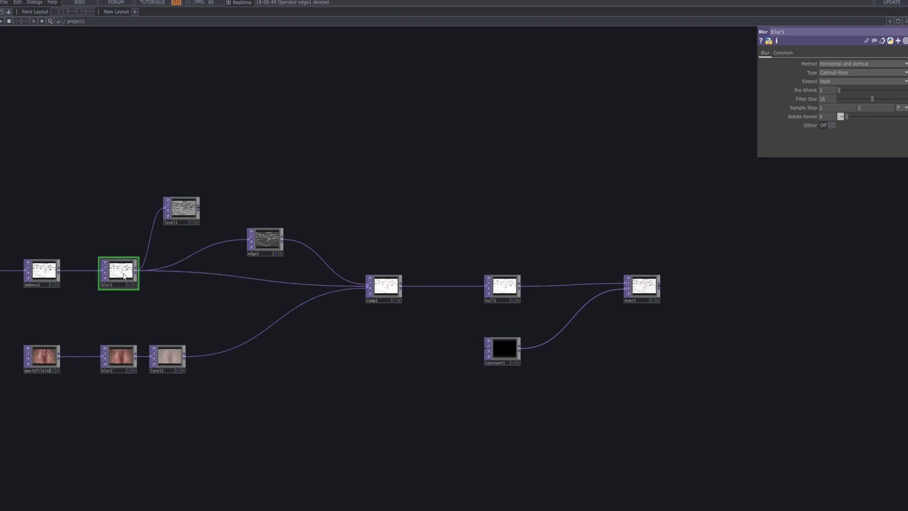
Move the line branch's Blur operator closer to the Emboss operator
drag(130, 277, 109, 277)
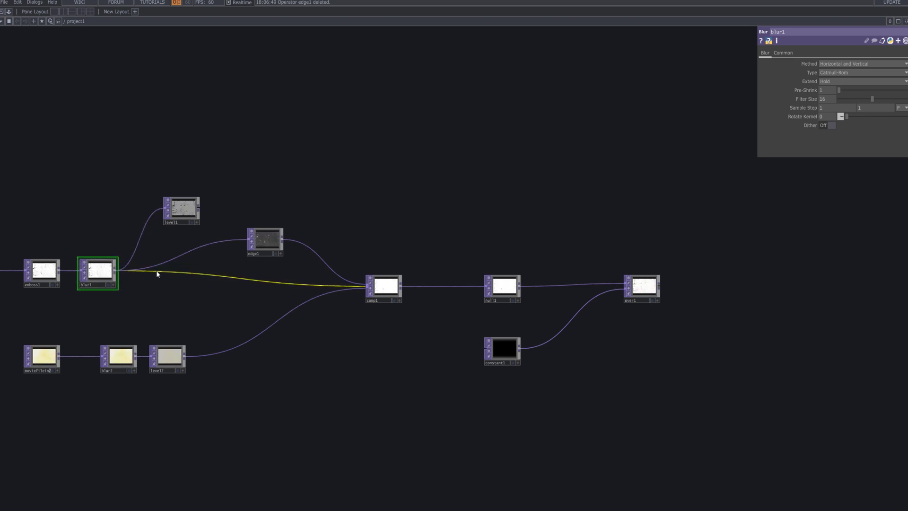
right_click(168, 272)
click(176, 270)
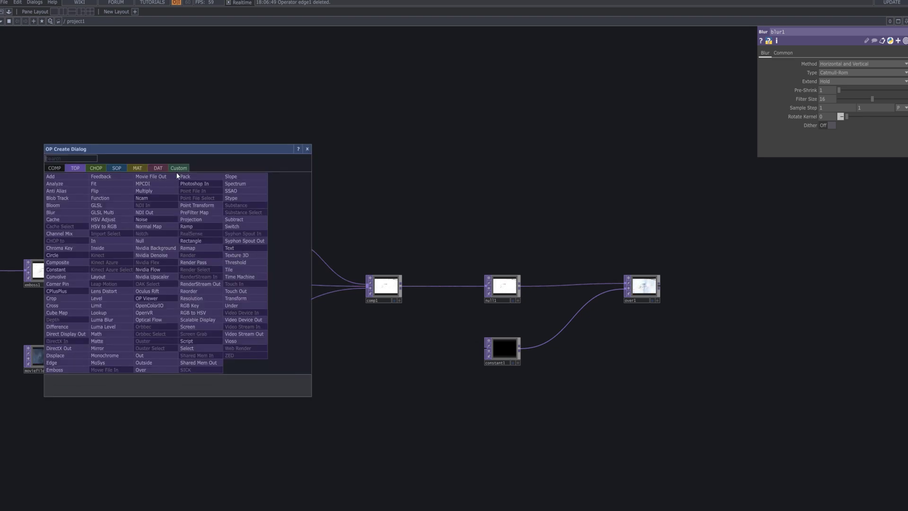
text(op)
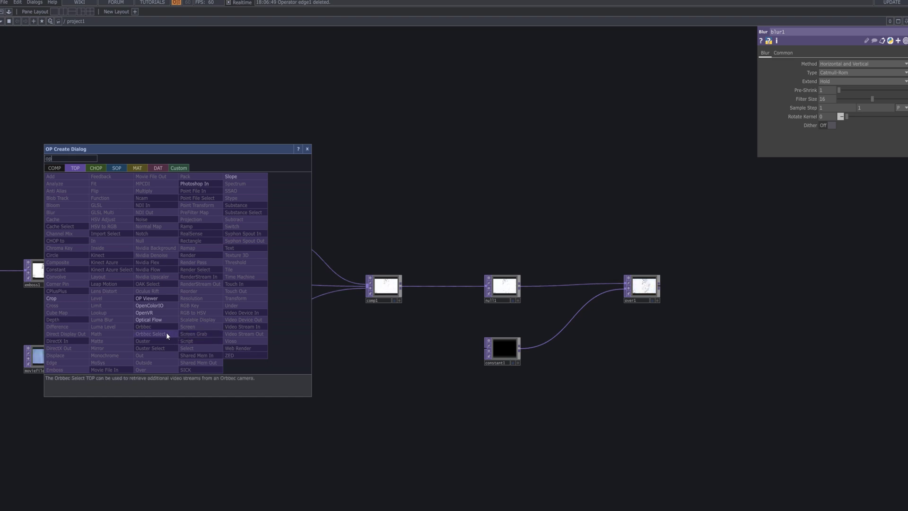
click(307, 149)
Delete the disconnected Level operator above the line branch
click(182, 208)
key(Delete)
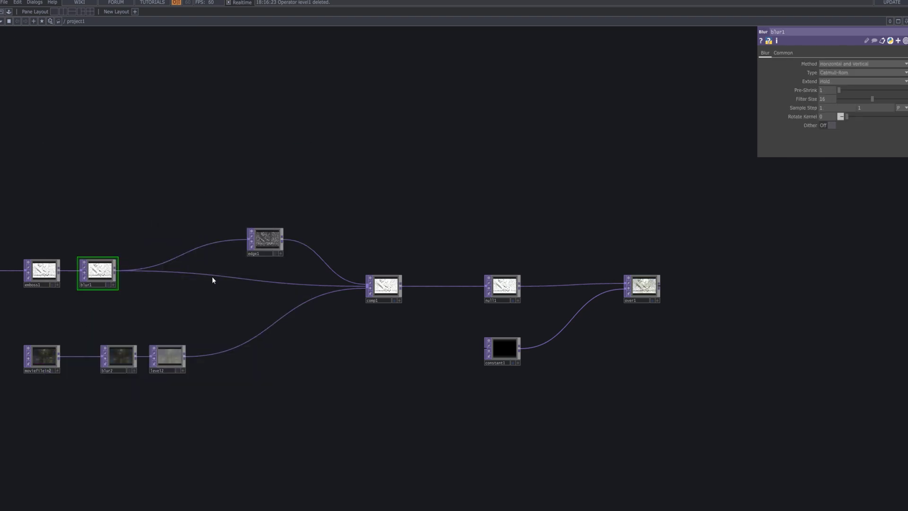
right_click(212, 277)
click(220, 278)
right_click(203, 287)
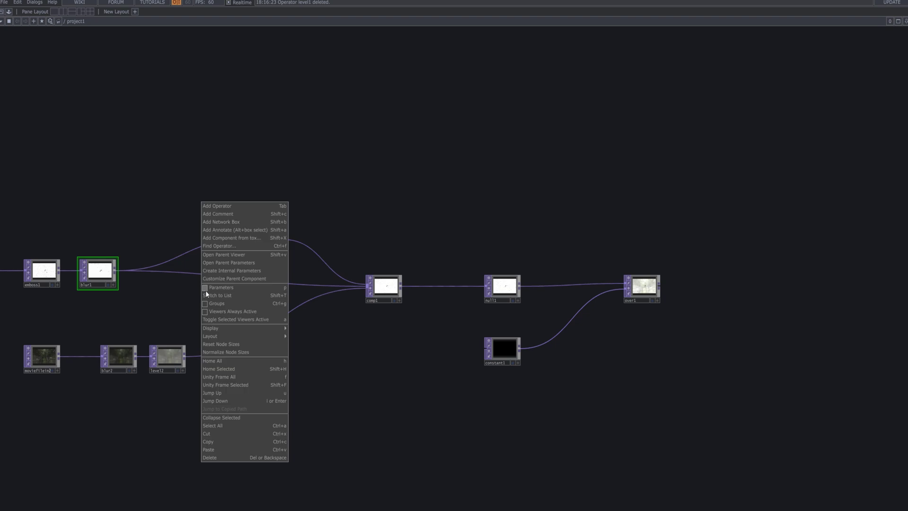
click(195, 276)
Add a Level operator on the wire between the line branch's Blur and the Composite operator
right_click(202, 271)
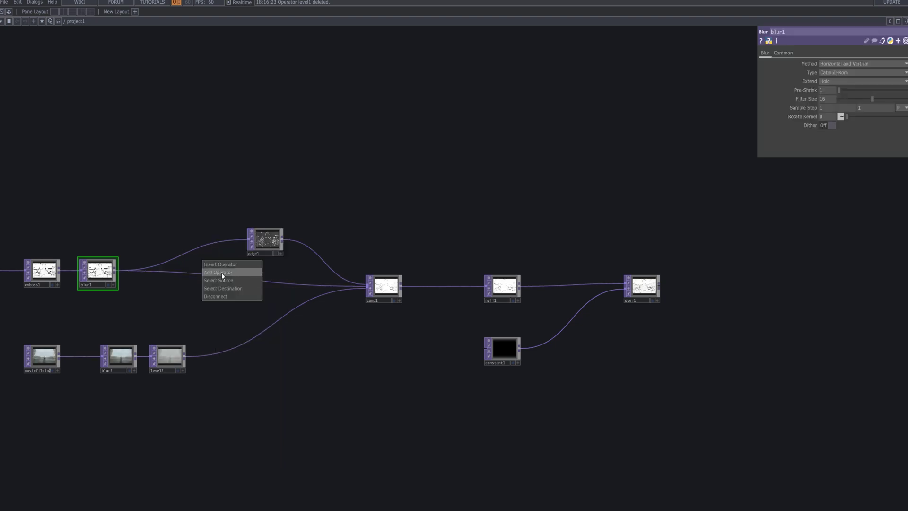
click(221, 272)
text(level)
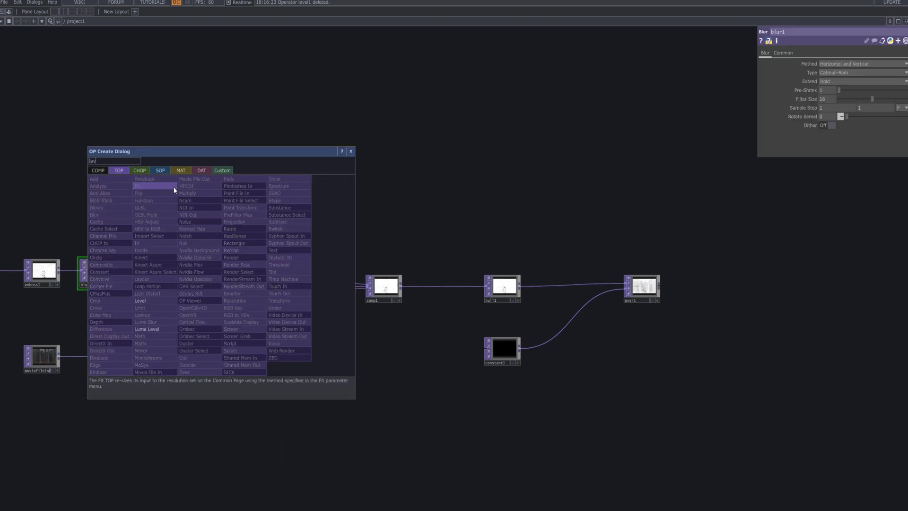
click(158, 302)
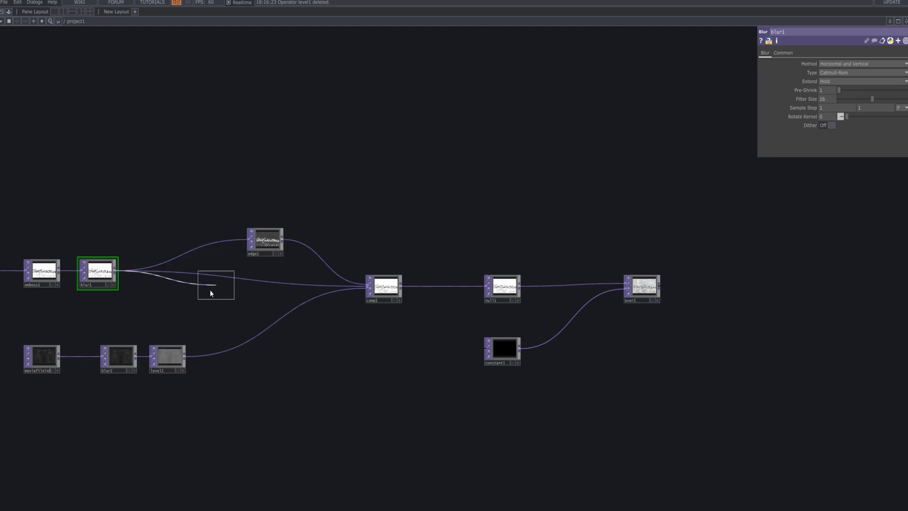
click(209, 287)
click(286, 286)
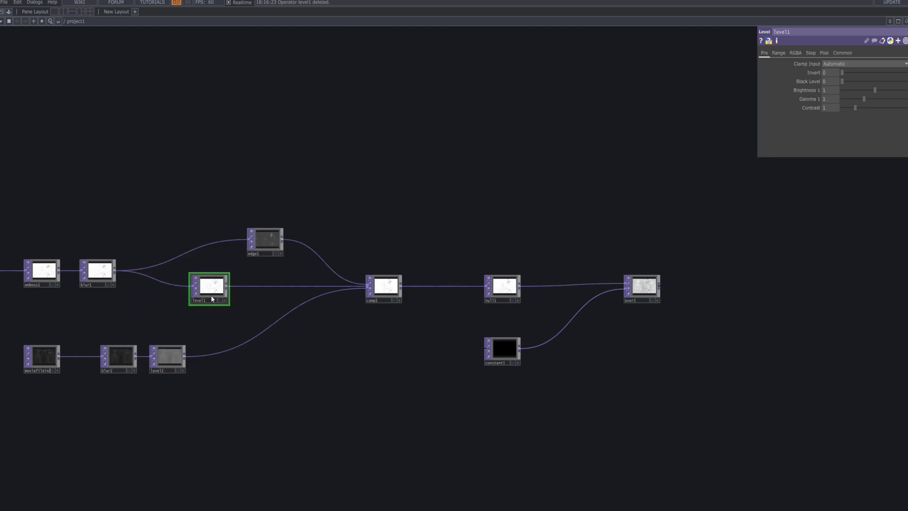
Set the new Level operator's Opacity to 0.647 and Gamma 2 to 0.9 while checking the Over operator's output
middle_drag(195, 334, 472, 253)
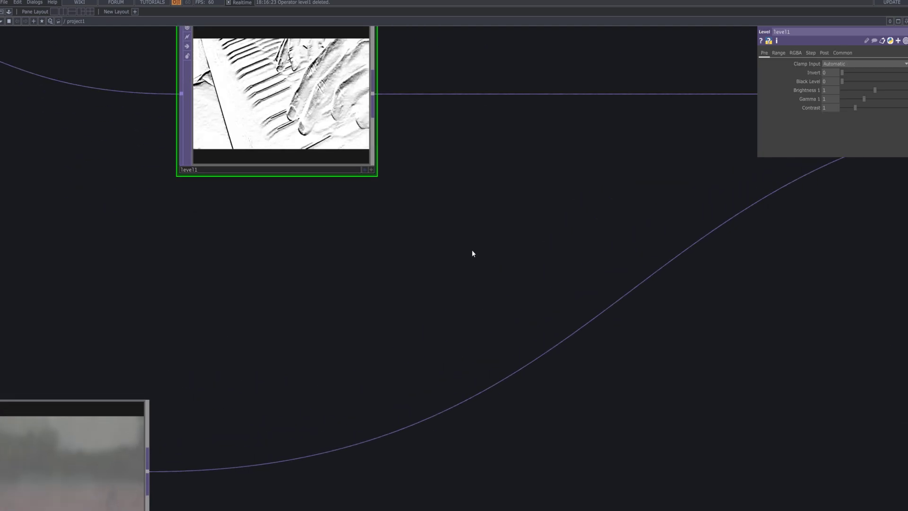
drag(472, 253, 506, 343)
click(824, 52)
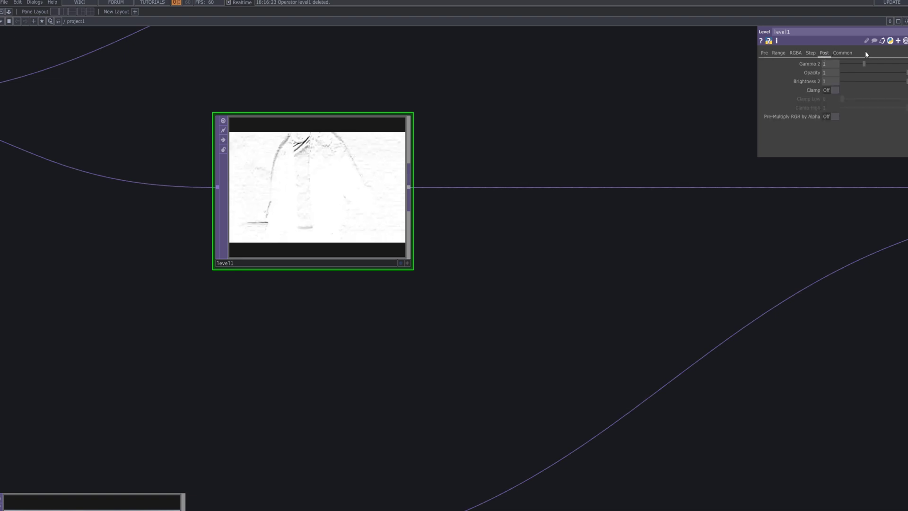
drag(904, 73, 875, 79)
key(h)
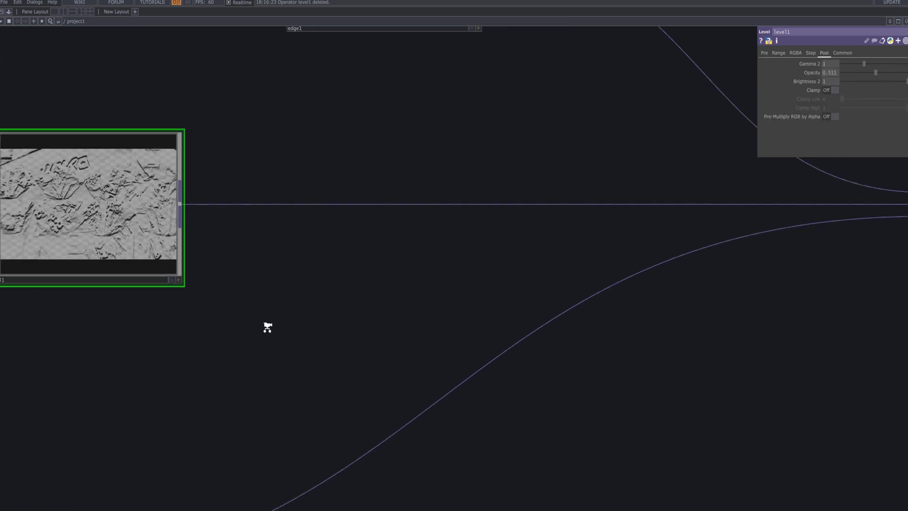
scroll(633, 317, up, 5)
drag(748, 370, 551, 396)
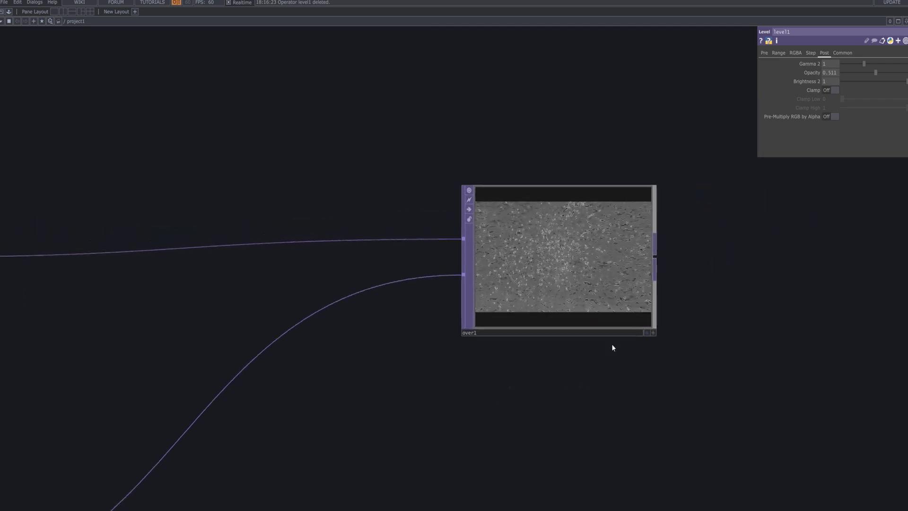
drag(878, 72, 907, 84)
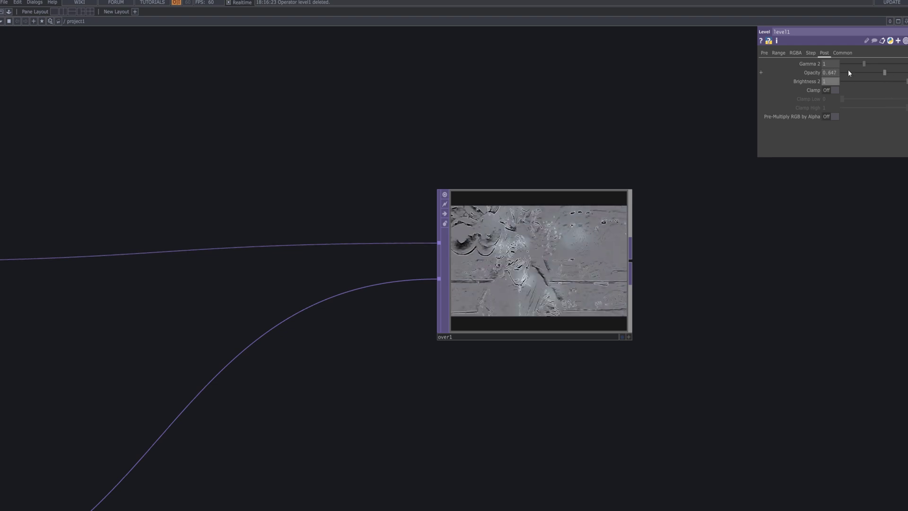
mouse_move(864, 61)
mouse_down()
mouse_move(847, 62)
mouse_move(883, 66)
mouse_move(861, 67)
mouse_up()
Display the Over operator's output in the network background to judge the composite at full size
scroll(333, 426, down, 10)
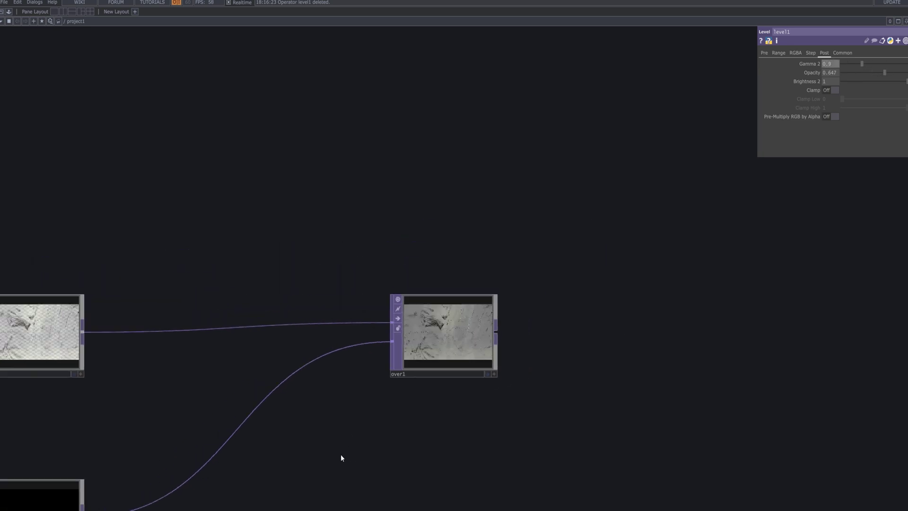
click(425, 303)
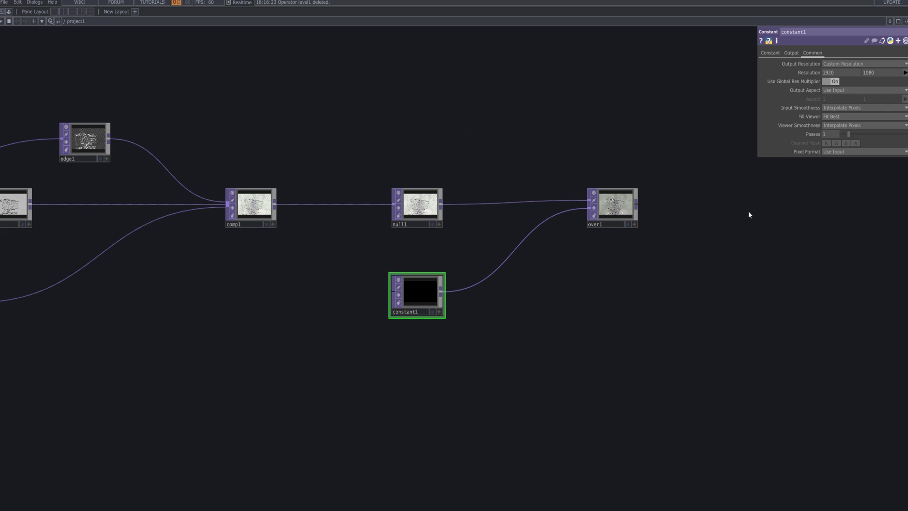
drag(705, 264, 453, 232)
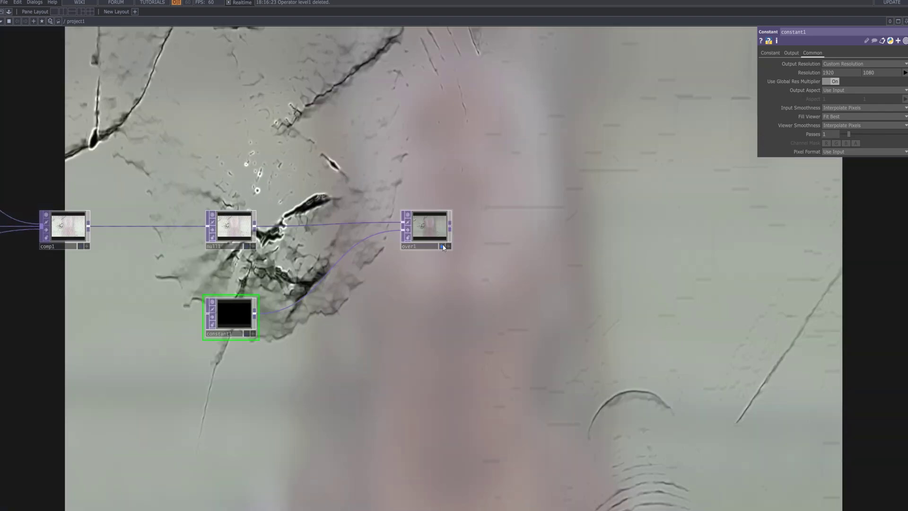
click(442, 246)
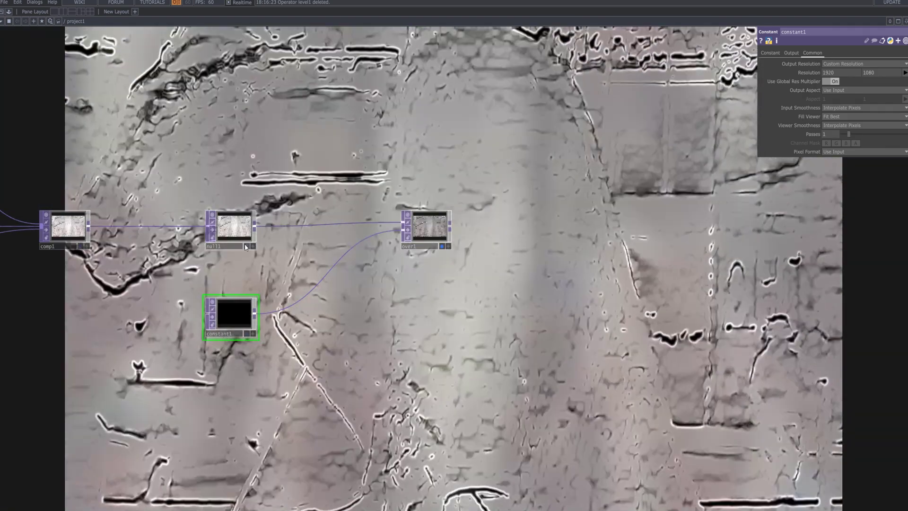
Display the Null operator's output beside the Over output for comparison, and turn both background displays off
click(246, 246)
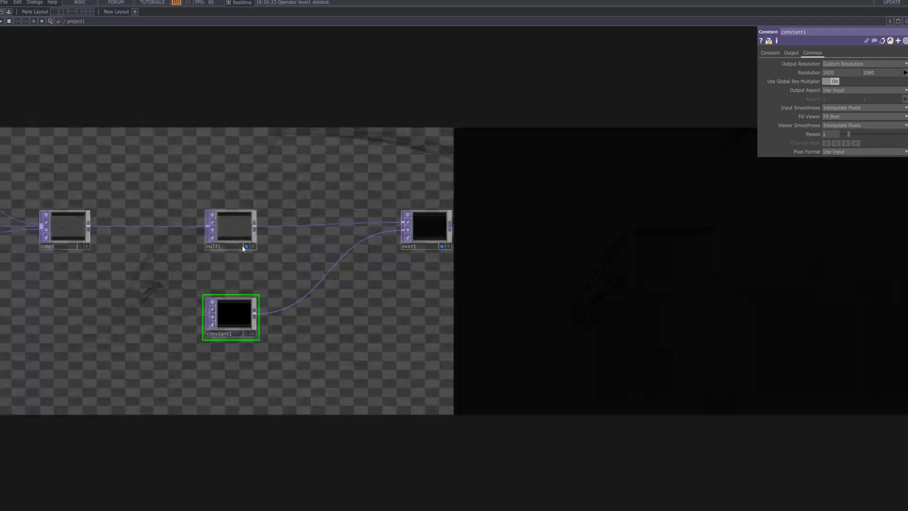
click(231, 227)
scroll(473, 352, down, 5)
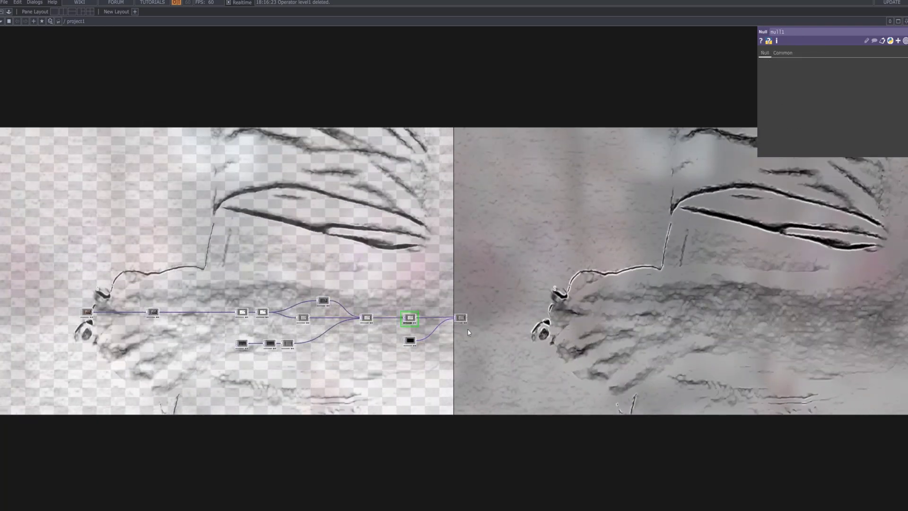
scroll(464, 320, up, 5)
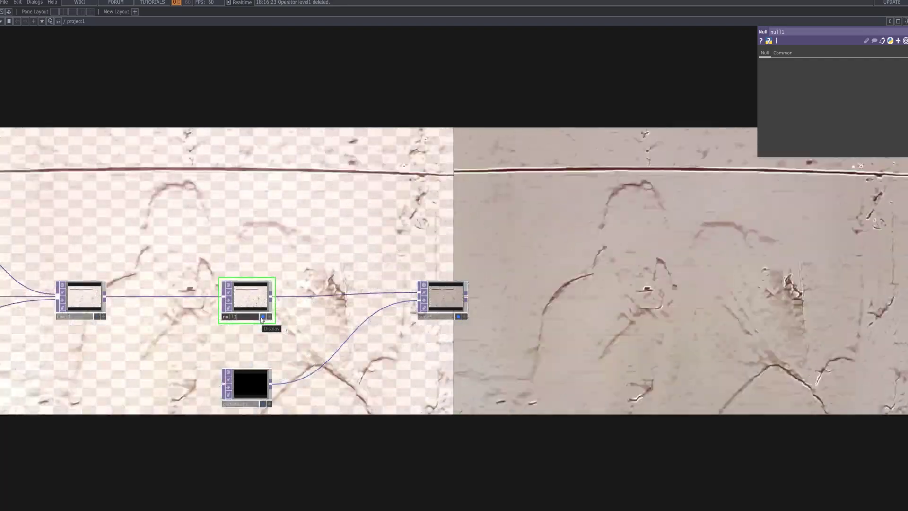
click(263, 316)
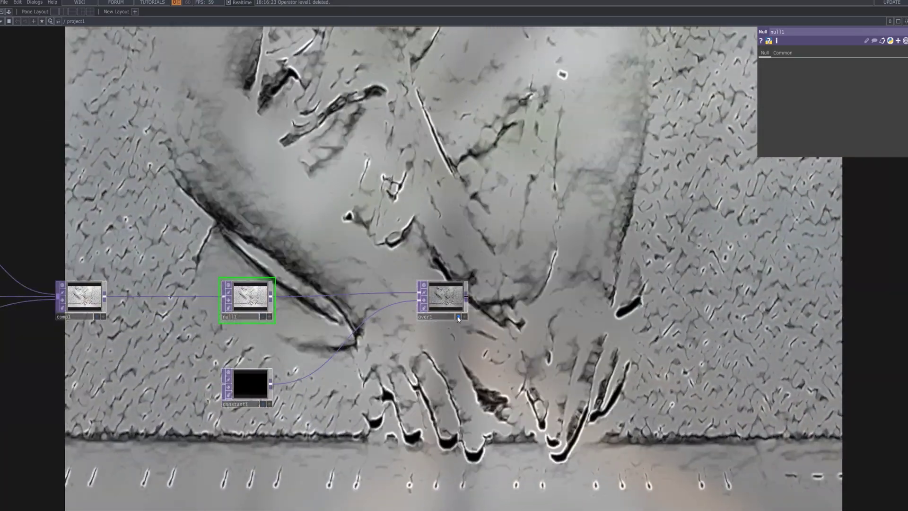
click(458, 316)
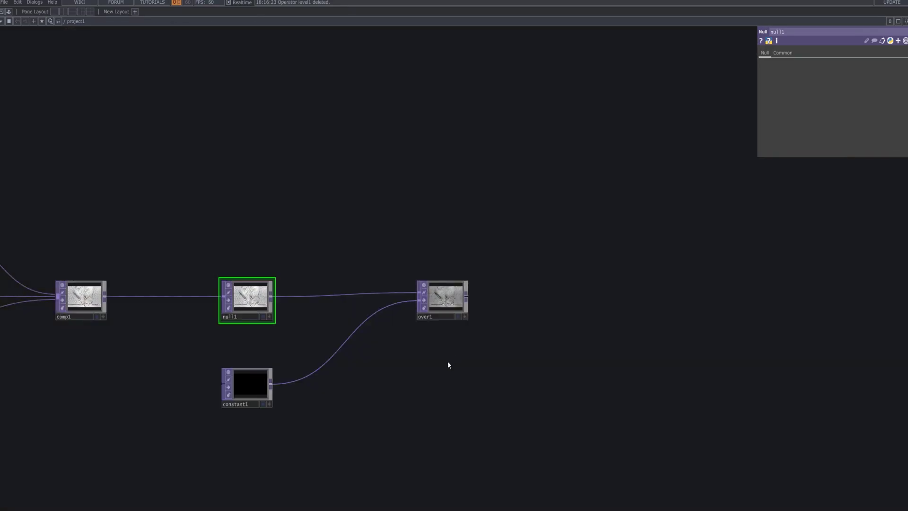
Add an Out operator after the Over operator, connected to its output
drag(448, 364, 472, 320)
scroll(735, 314, down, 4)
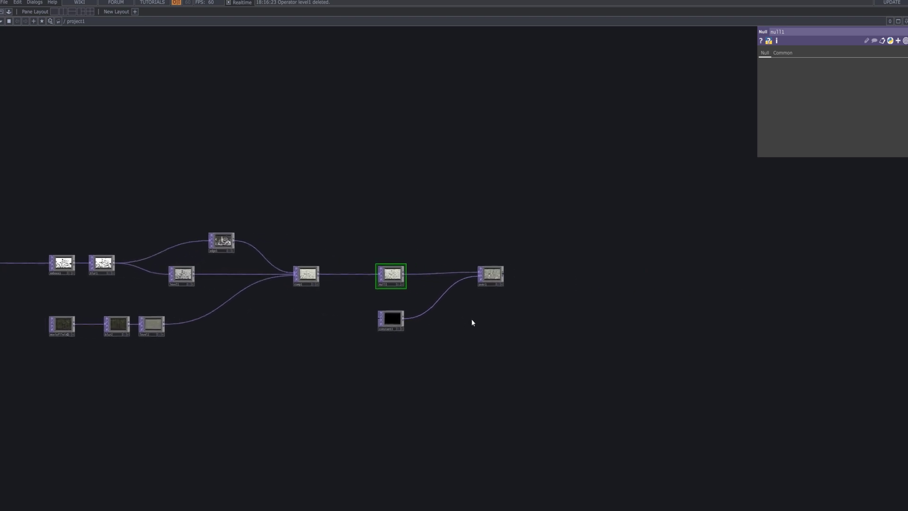
click(496, 277)
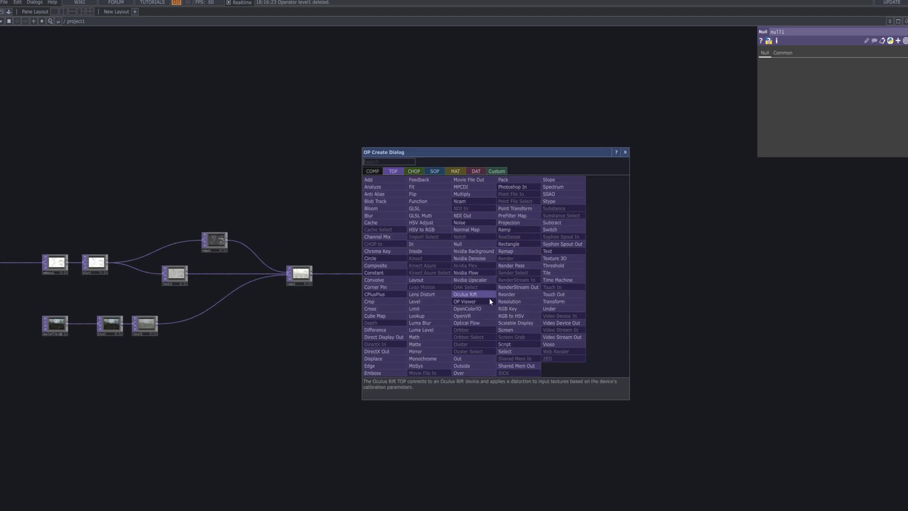
click(478, 358)
click(588, 277)
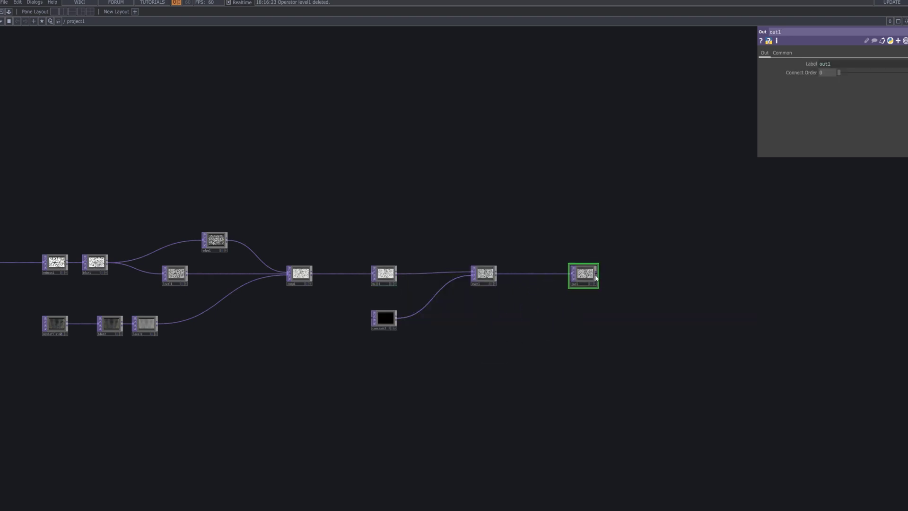
Add a Movie File Out operator connected to the Out operator's output and place it just beyond the Out operator
right_click(598, 279)
click(570, 185)
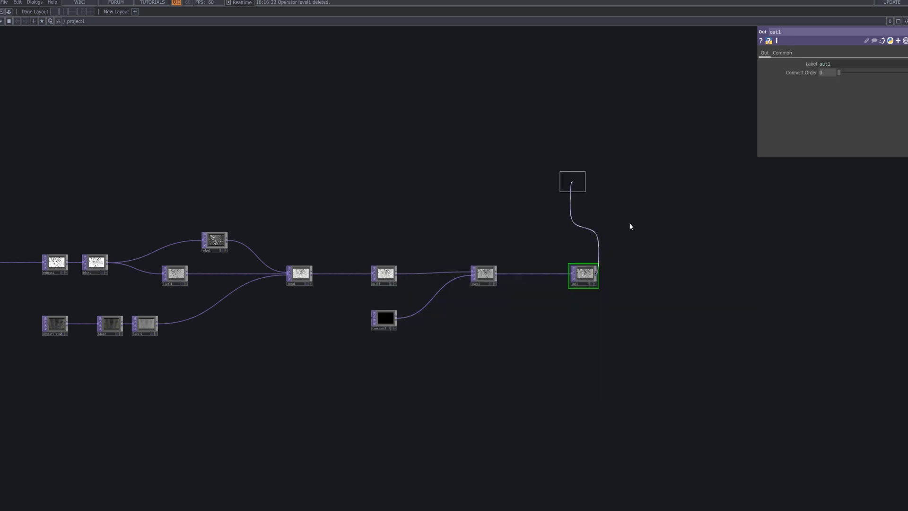
click(618, 274)
scroll(643, 342, down, 2)
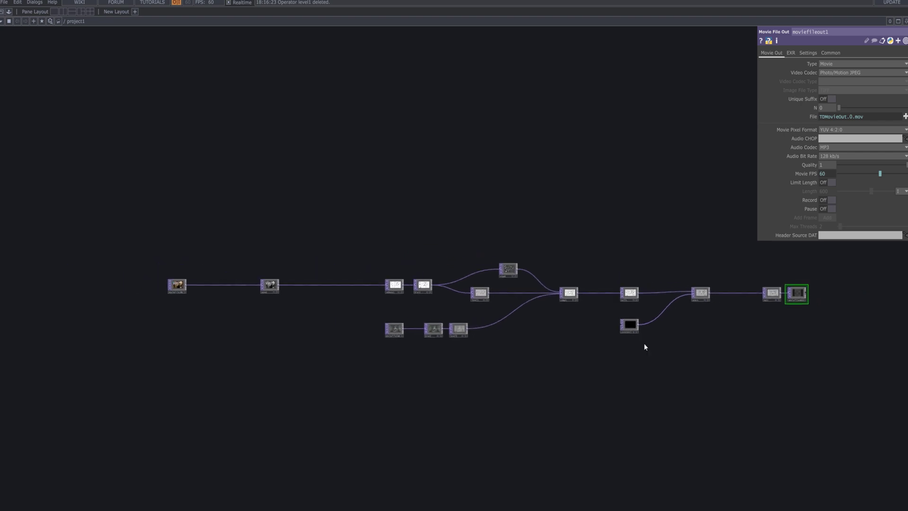
drag(692, 342, 553, 296)
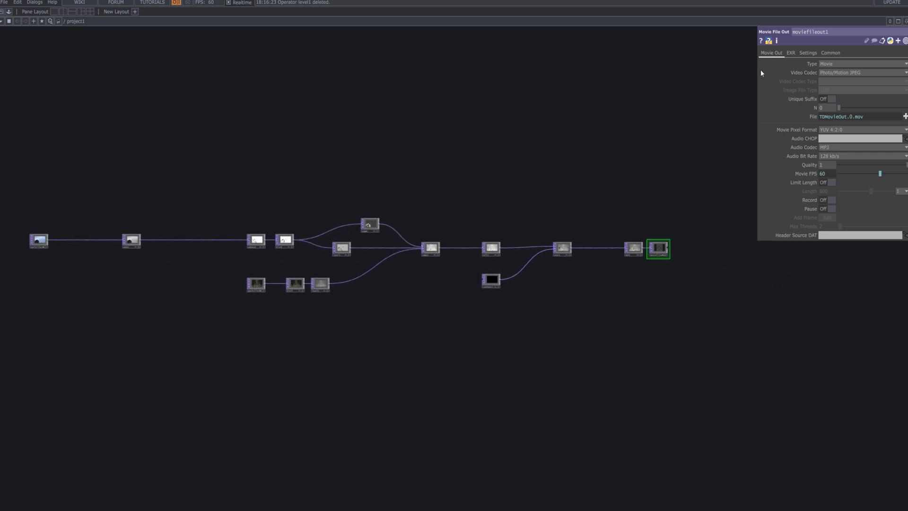
drag(557, 337, 591, 319)
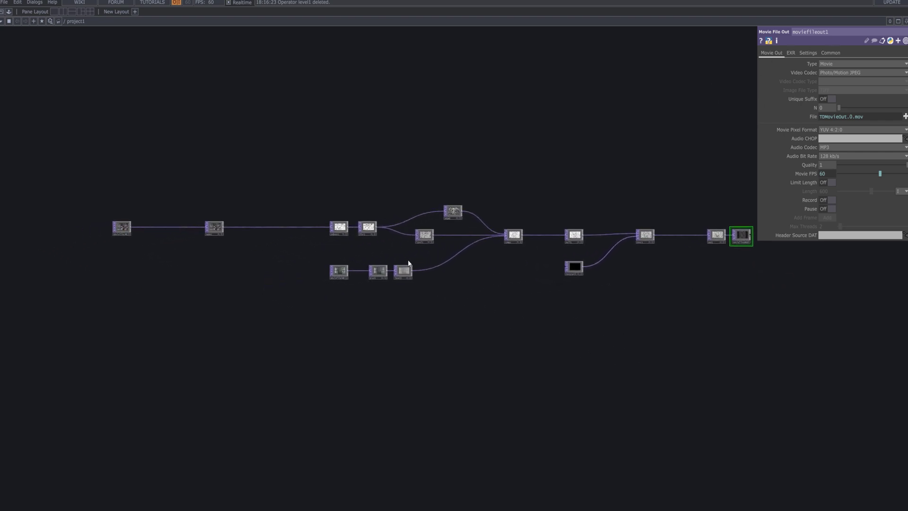
Set the Emboss operator's Strength to 160 while checking its output up close
scroll(352, 242, up, 3)
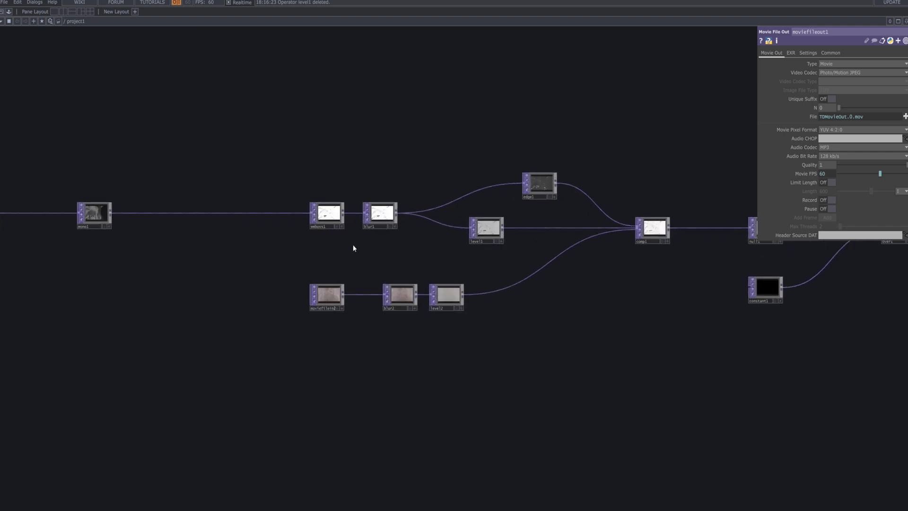
drag(393, 259, 371, 285)
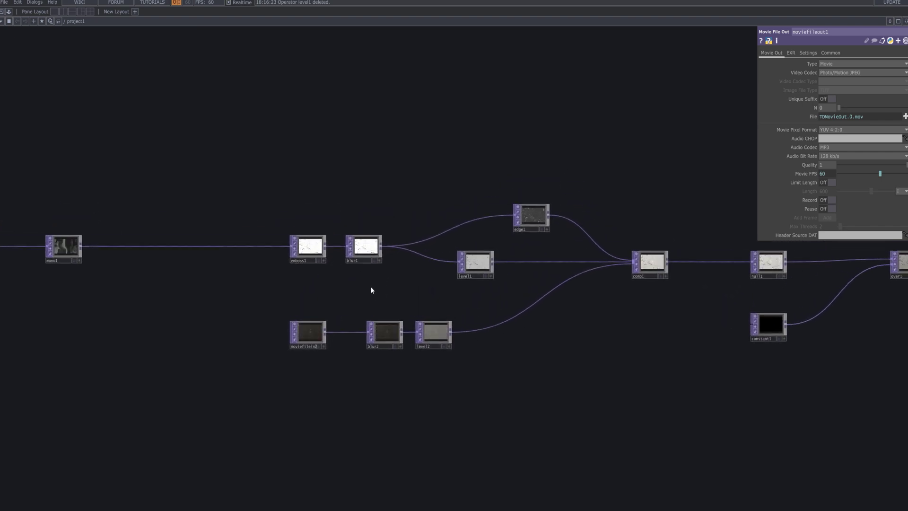
click(322, 258)
scroll(325, 260, up, 5)
scroll(325, 265, up, 1)
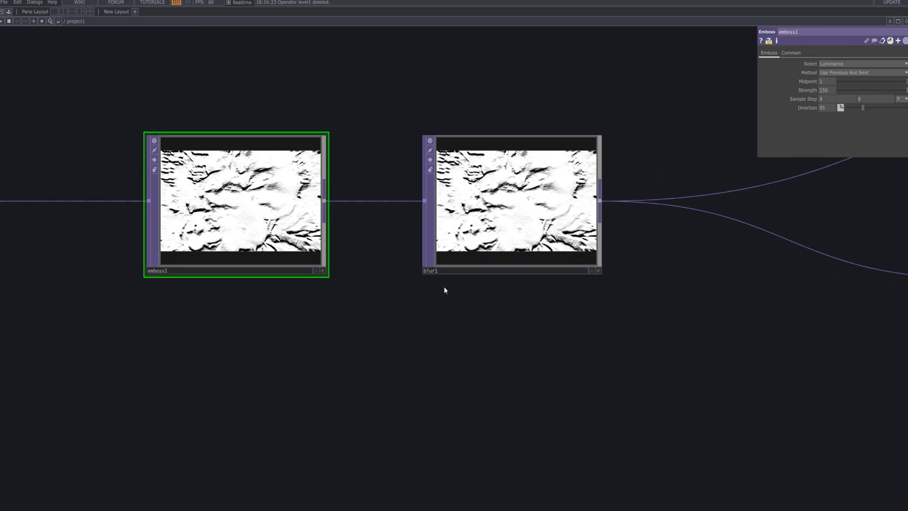
drag(444, 287, 482, 348)
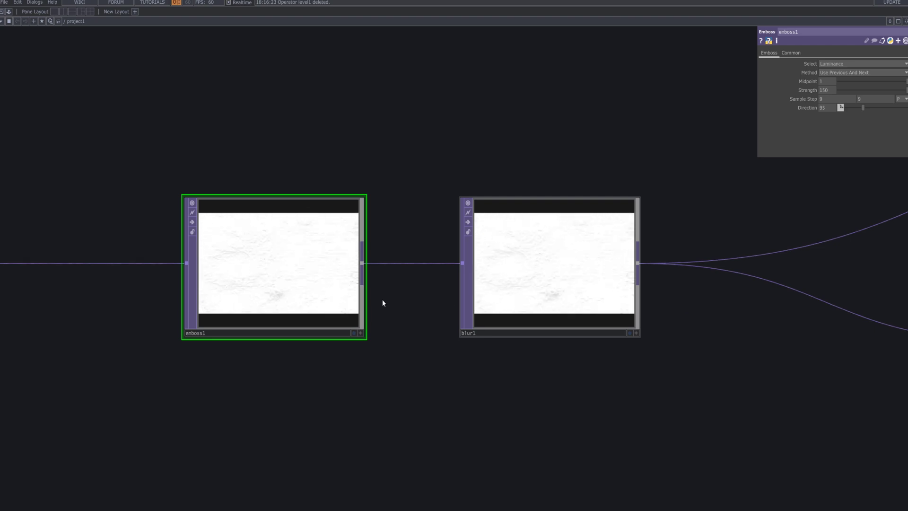
scroll(326, 358, up, 5)
drag(322, 356, 529, 404)
scroll(530, 404, up, 1)
scroll(515, 390, down, 3)
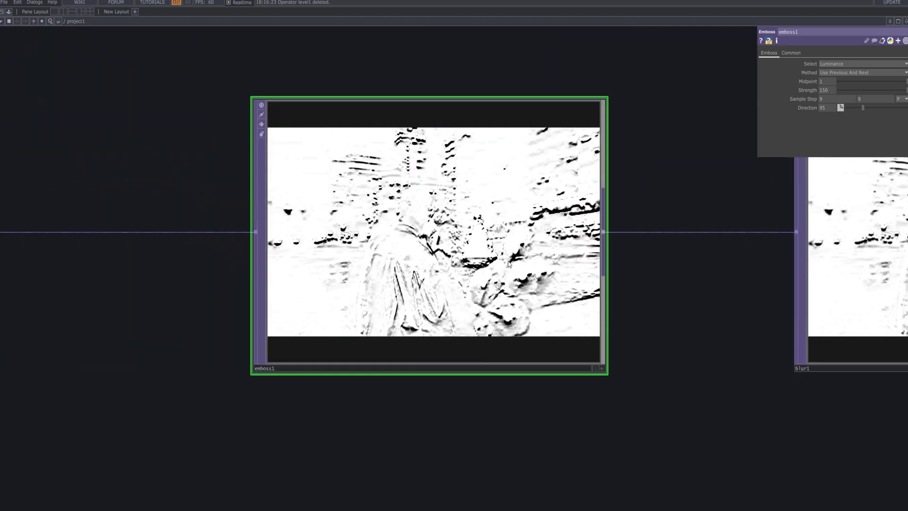
text(160)
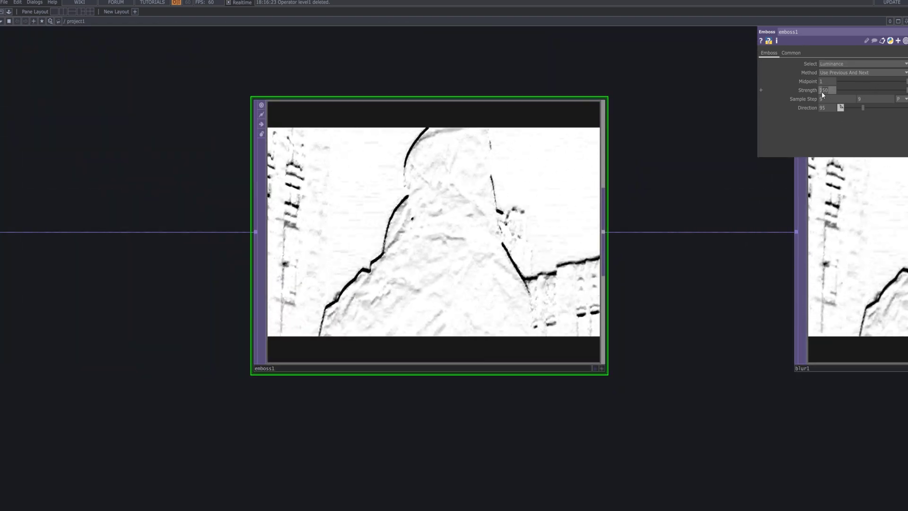
key(Return)
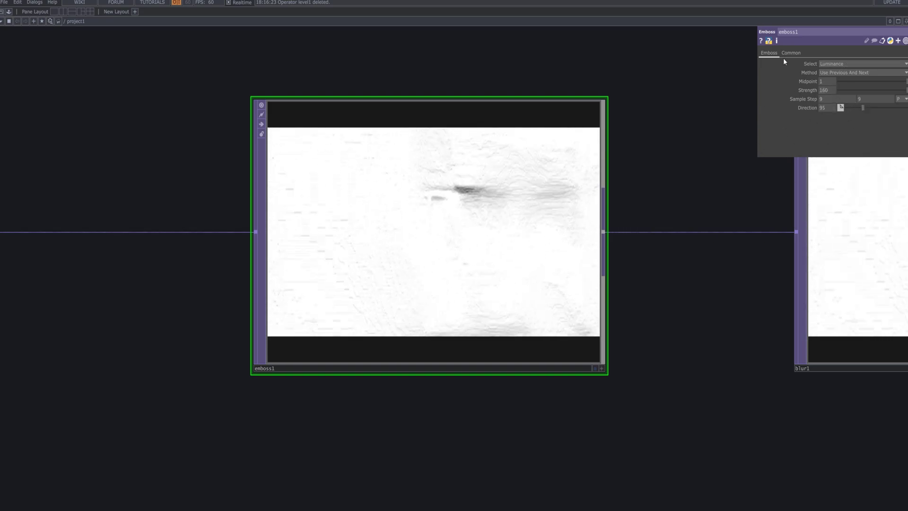
Examine the Out operator's image up close to judge the final composite with the current Emboss settings
scroll(709, 179, down, 5)
drag(775, 257, 326, 274)
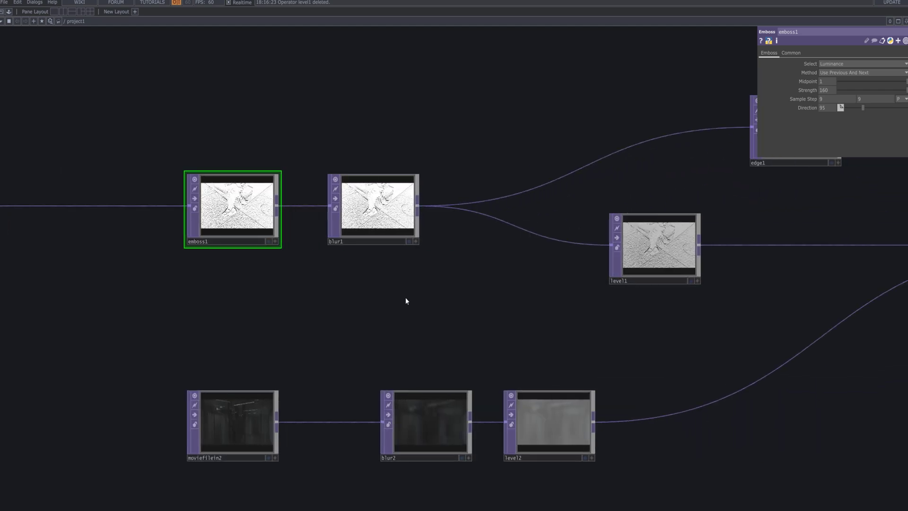
scroll(510, 321, down, 4)
drag(684, 377, 338, 357)
drag(822, 312, 476, 332)
scroll(609, 276, up, 4)
scroll(611, 278, up, 5)
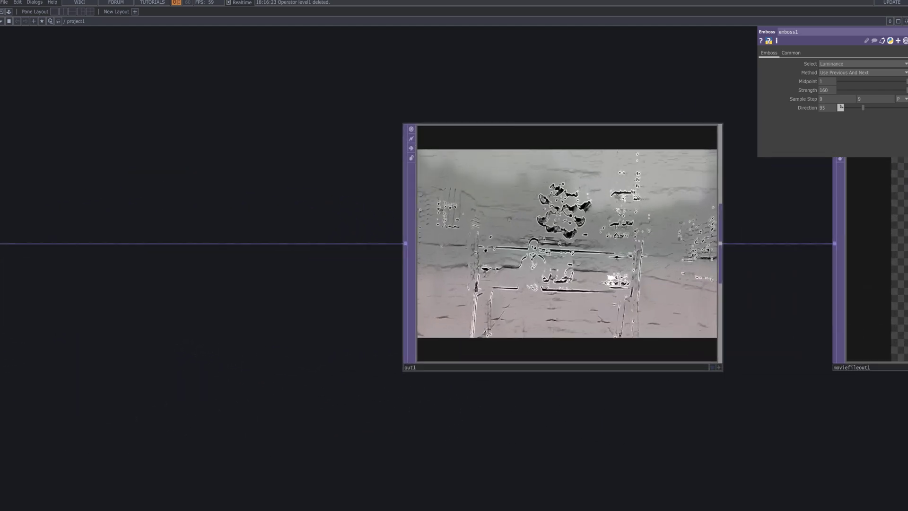
scroll(614, 282, down, 5)
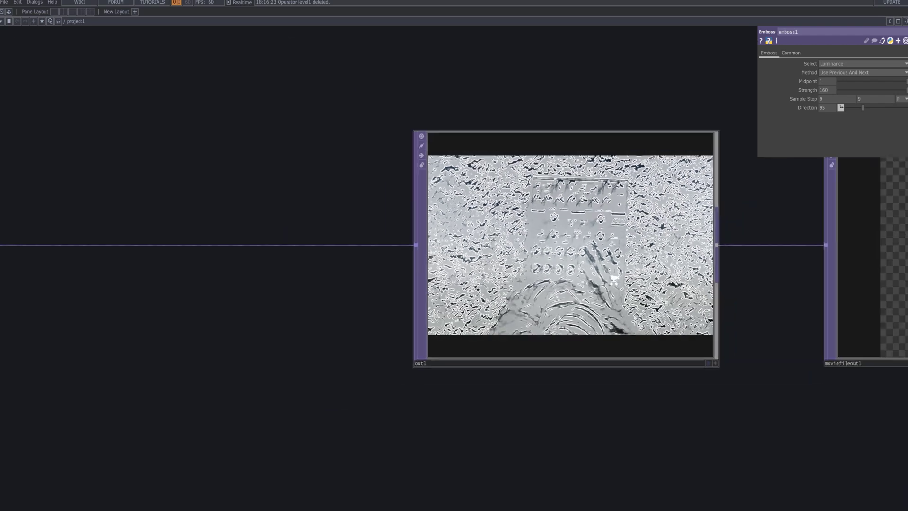
scroll(437, 343, down, 1)
scroll(438, 343, down, 2)
Display the Emboss and Out operators' outputs side by side in the network background, with the Emboss operator selected
drag(438, 342, 734, 348)
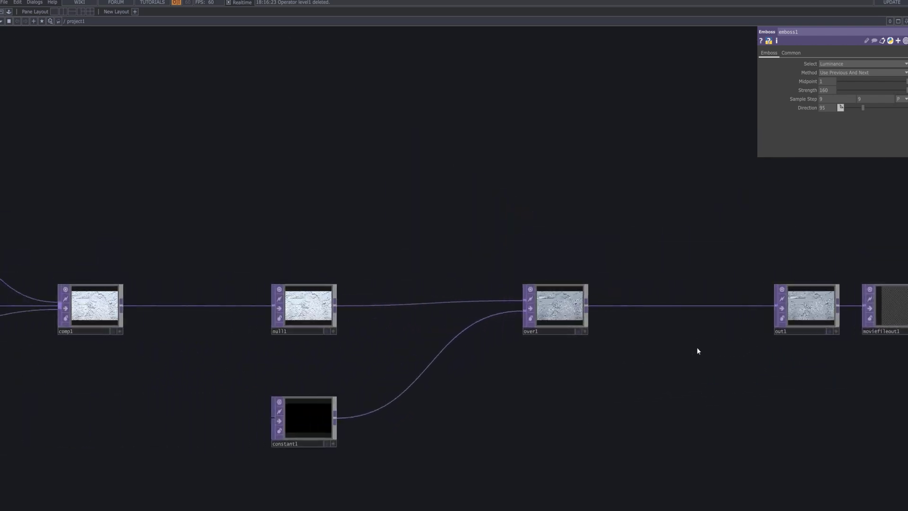
click(330, 305)
drag(509, 244, 673, 243)
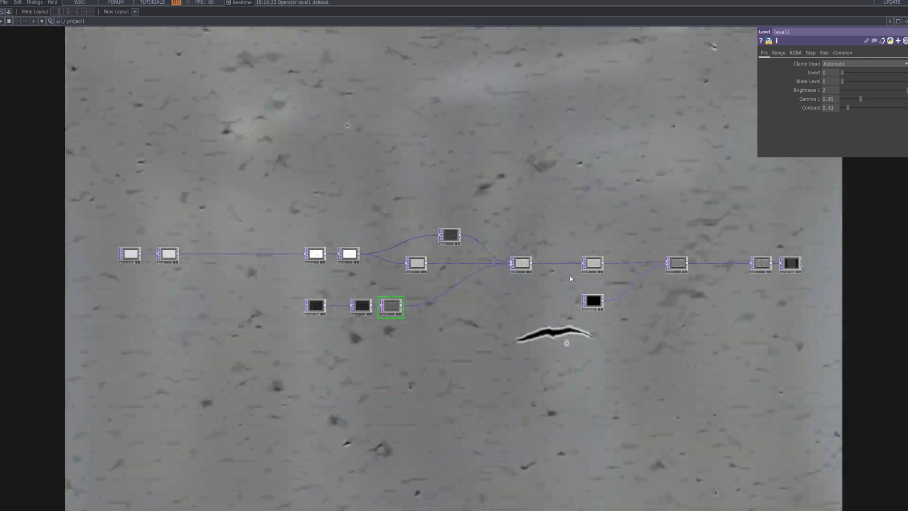
click(320, 264)
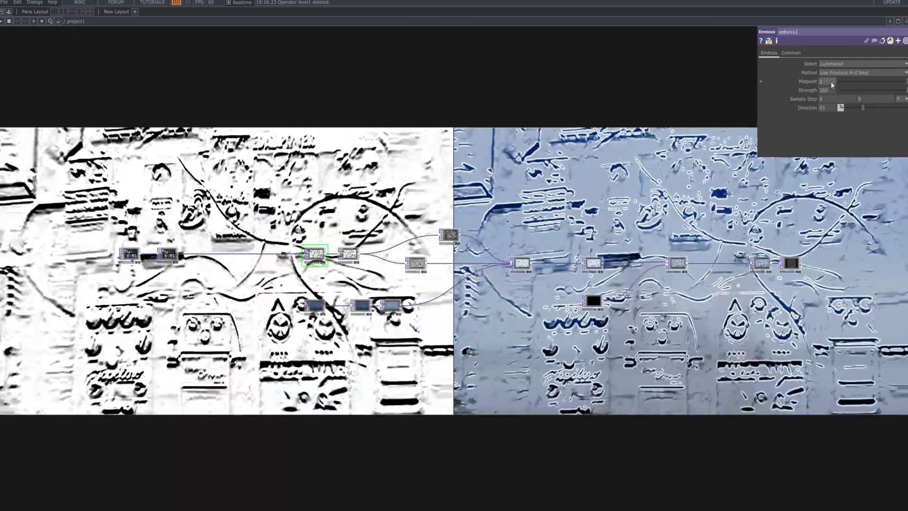
Try a Midpoint of 5 and a very low Midpoint on the Emboss operator while comparing both background outputs
drag(830, 81, 812, 81)
text(5)
key(Return)
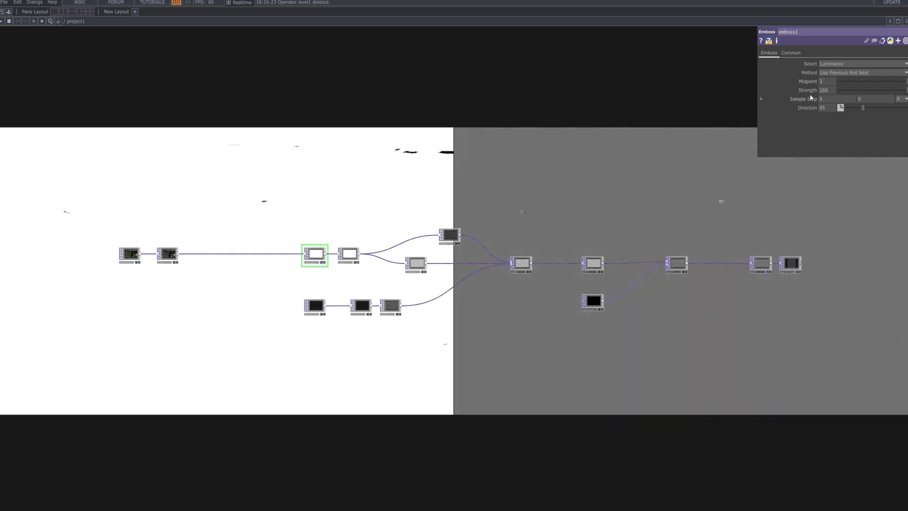
drag(906, 84, 903, 85)
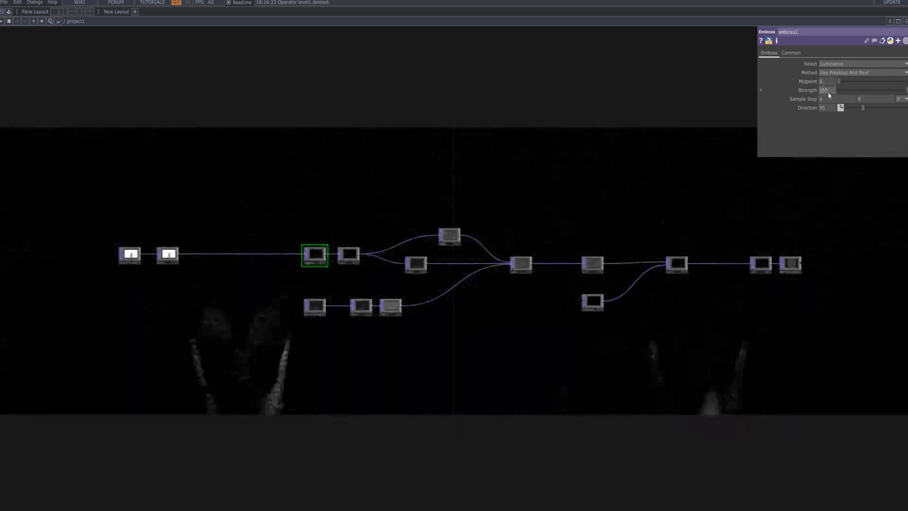